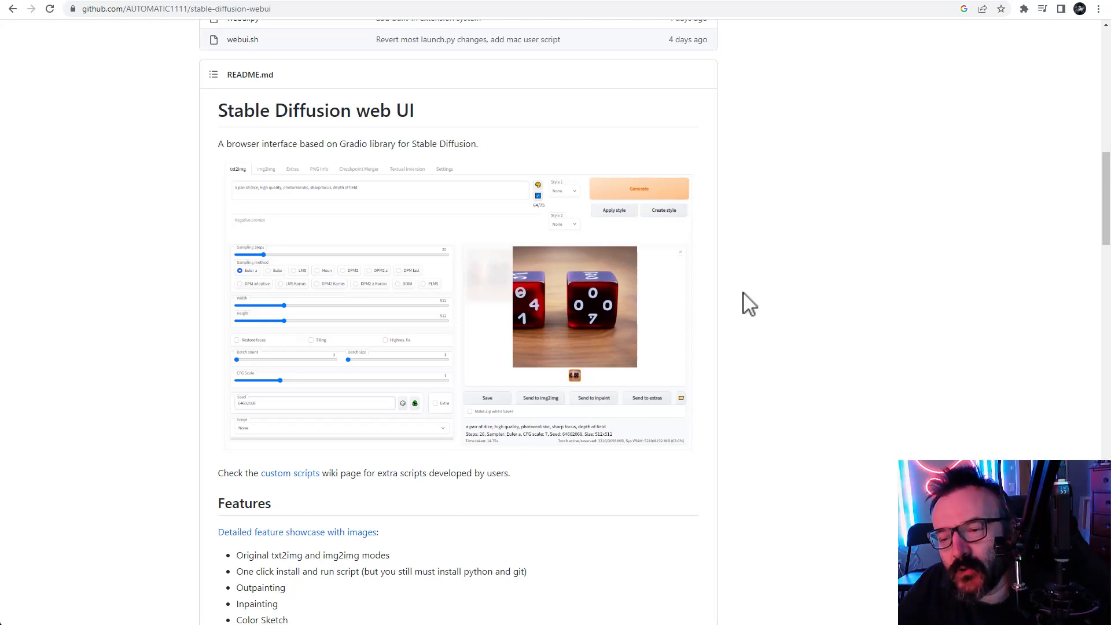
# Look over the open pages for Midjourney's Discord server, the Stable Diffusion 2.1 demo and the AUTOMATIC1111 Stable Diffusion web UI.
pyautogui.click(221, 1)
pyautogui.scroll(-2, 620, 280)
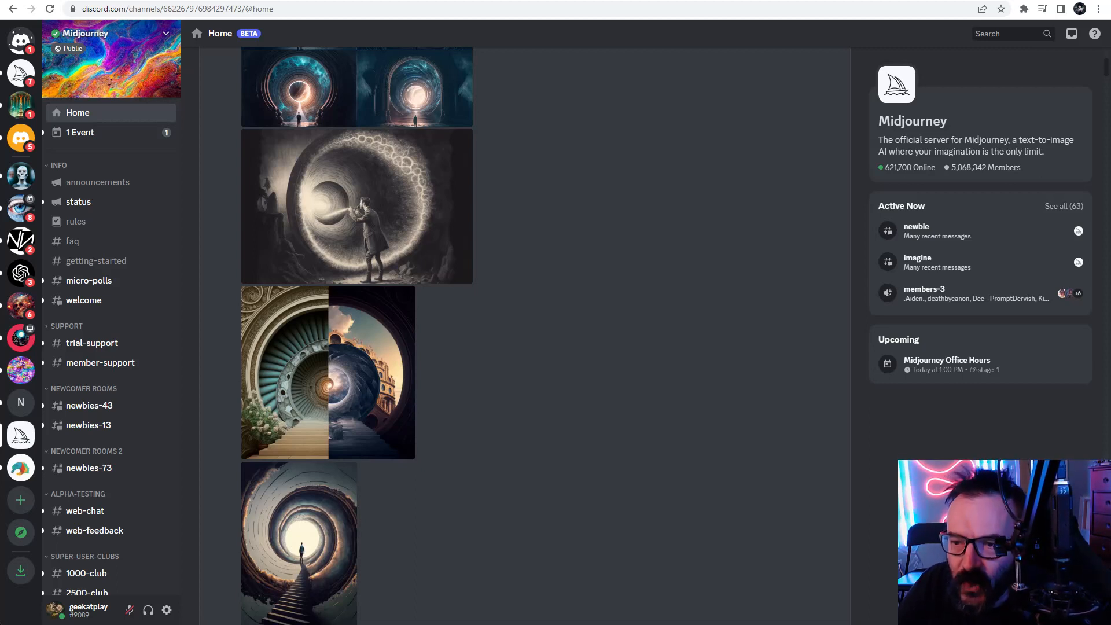
pyautogui.click(370, 3)
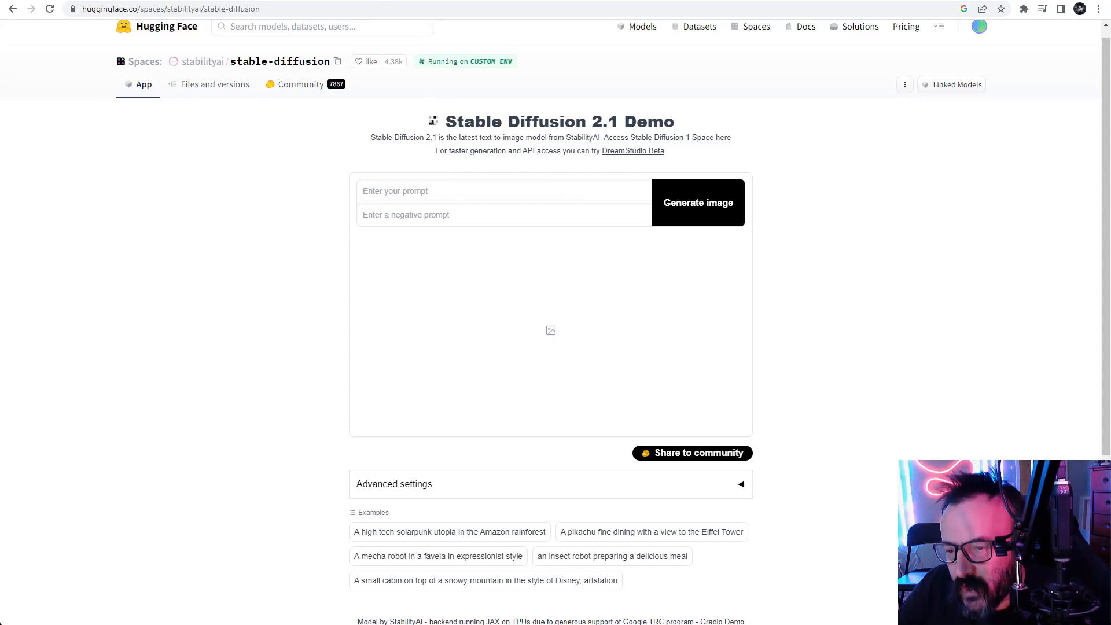
pyautogui.click(457, 2)
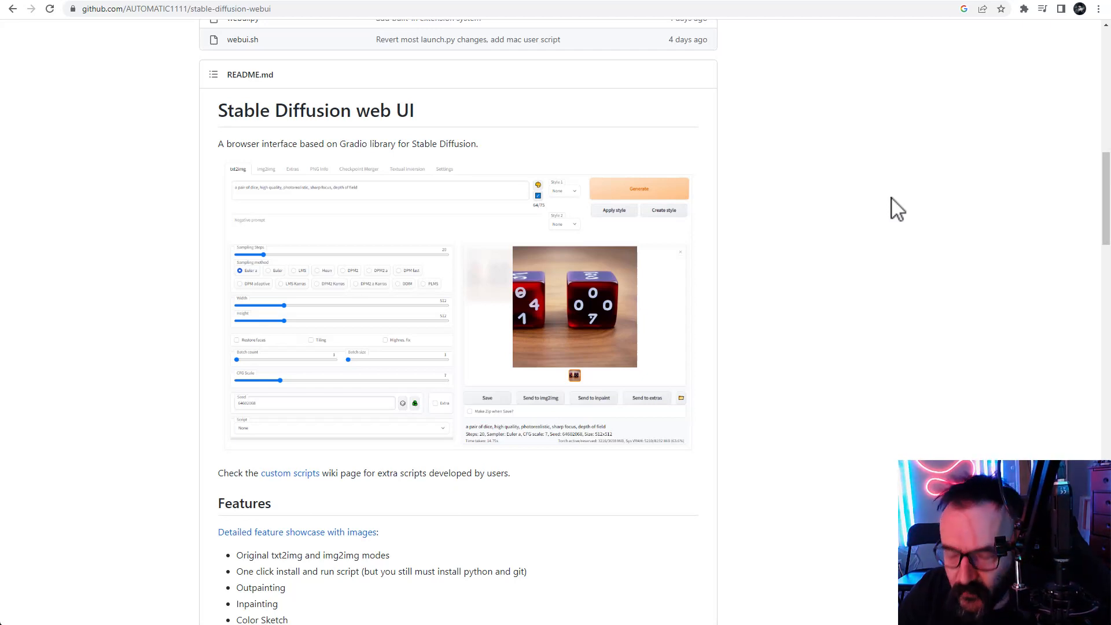
# Switch to the InvokeAI releases page and read the 2.2.3 notes, highlighting the Unified Canvas and 1 Click Installer Launch entries.
pyautogui.click(69, 2)
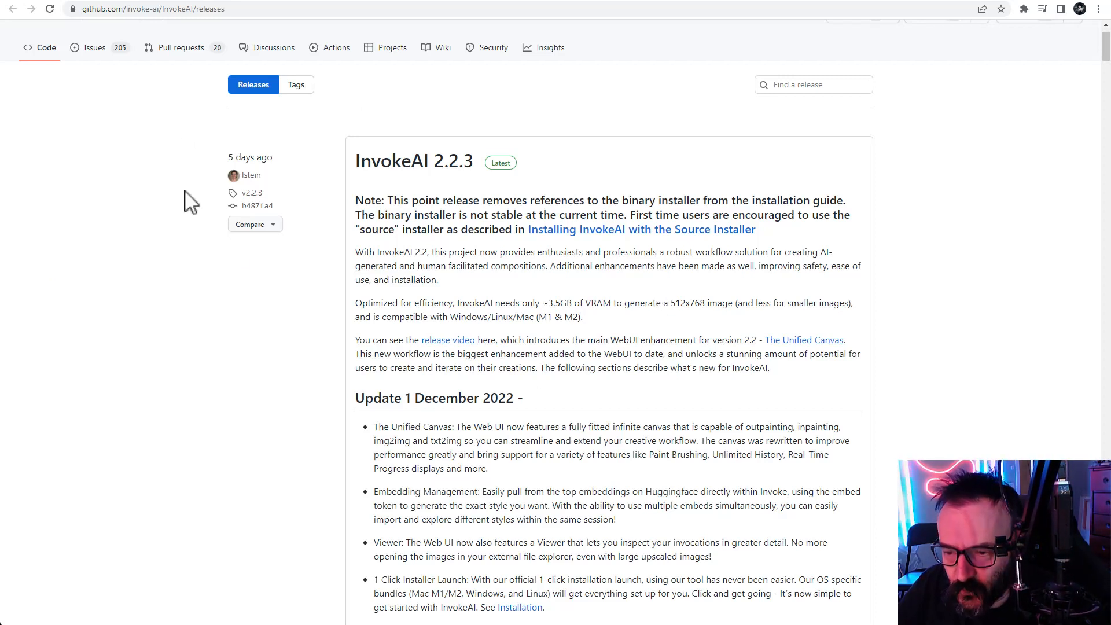
pyautogui.scroll(-1, 551, 286)
pyautogui.scroll(-2, 551, 286)
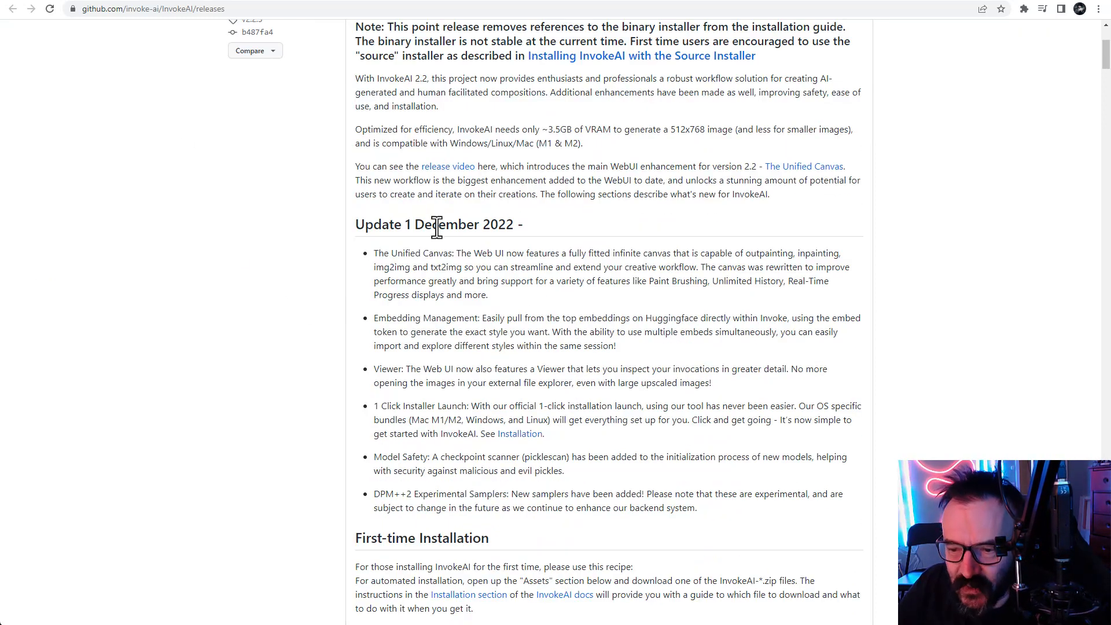
pyautogui.scroll(-1, 538, 223)
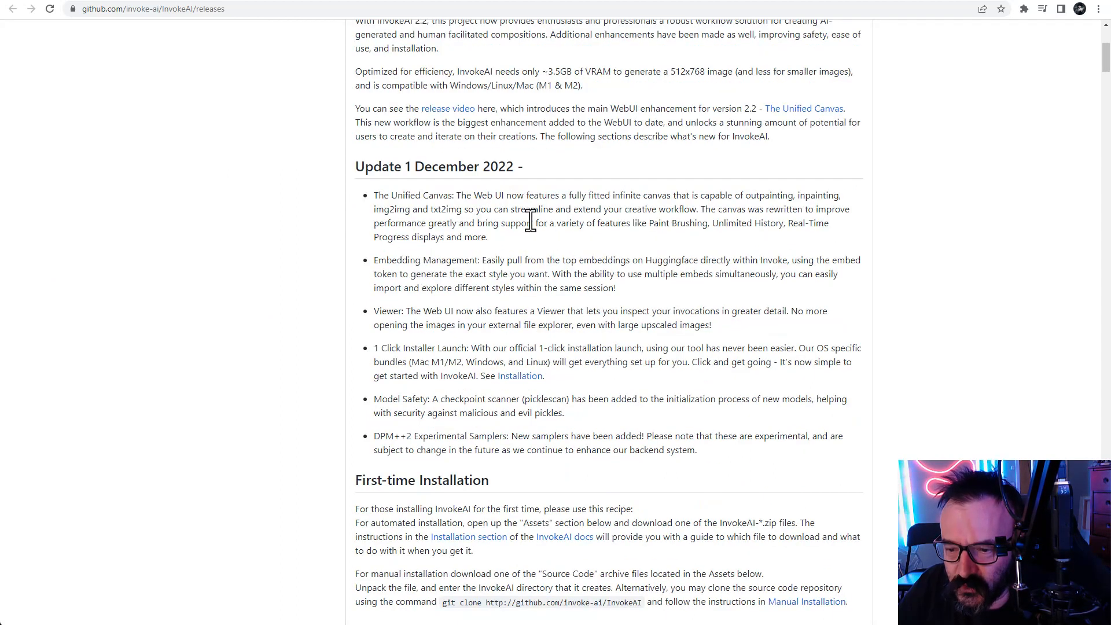
pyautogui.moveTo(379, 195); pyautogui.dragTo(485, 238)
pyautogui.click(484, 238)
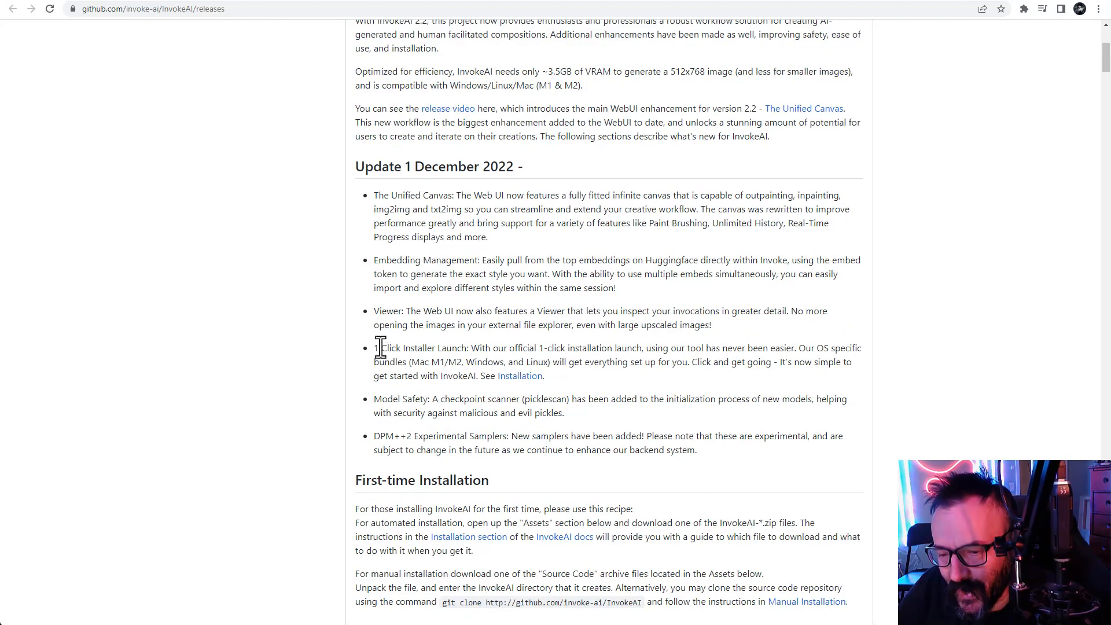
pyautogui.moveTo(373, 348); pyautogui.dragTo(499, 373)
pyautogui.click(409, 364)
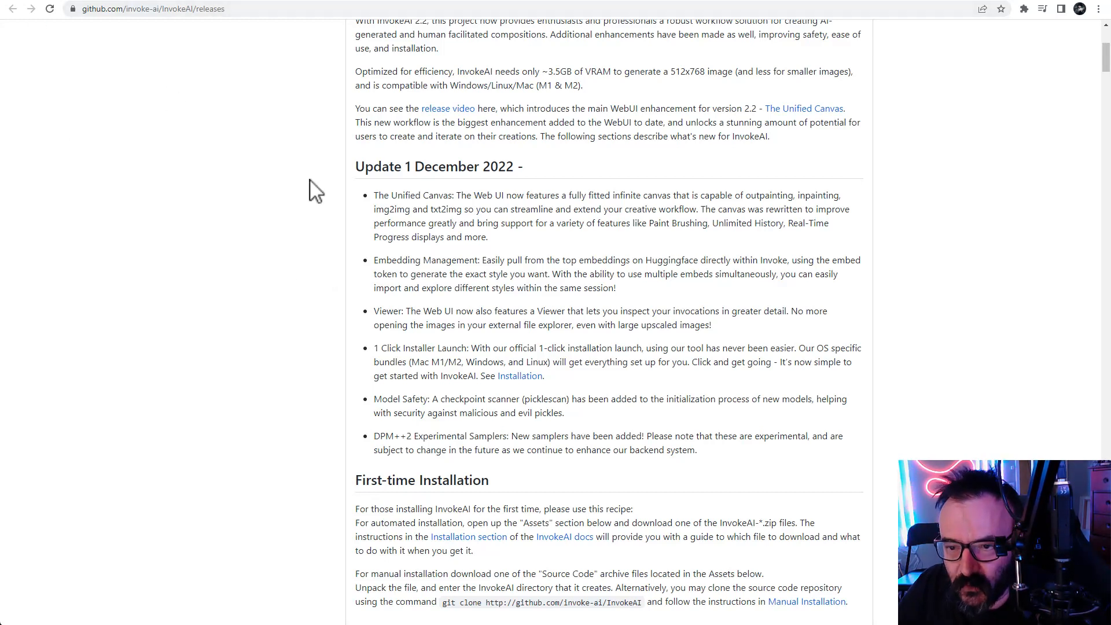
# Download invokeAI-src-installer-2.2.3-windows.zip from the 2.2.3 release assets and open the invokeAI folder inside the archive.
pyautogui.scroll(-10, 323, 224)
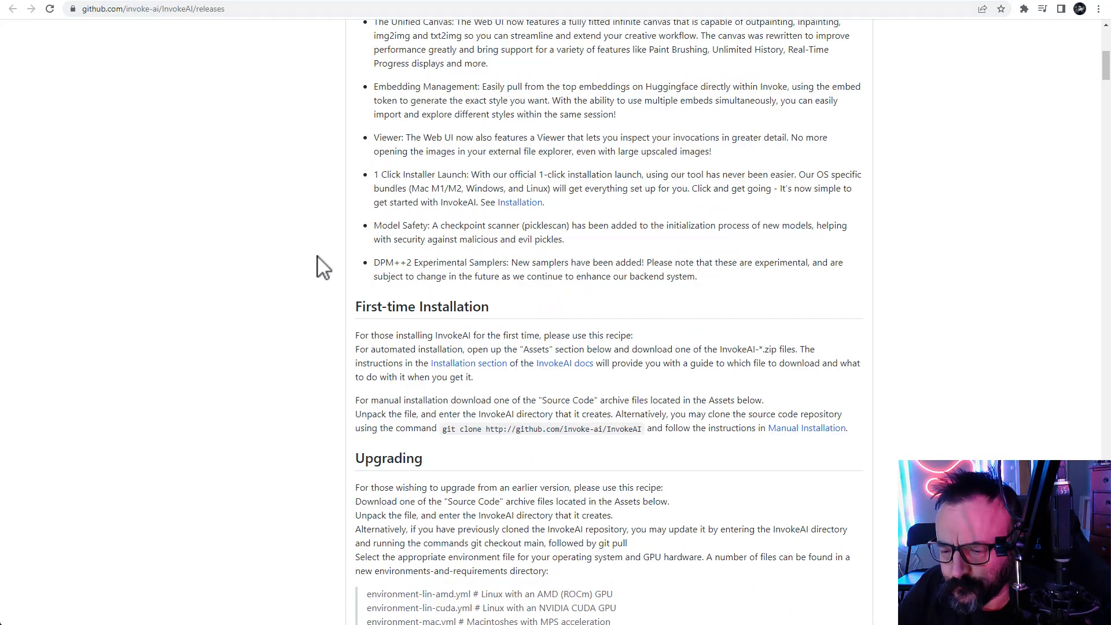
pyautogui.scroll(-10, 322, 272)
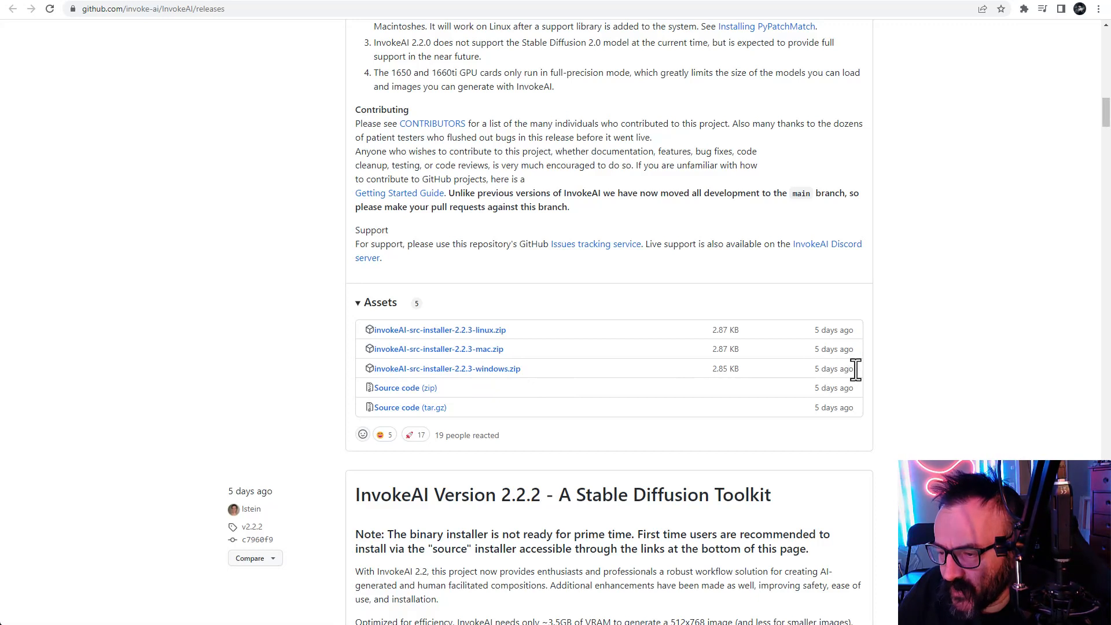
pyautogui.click(487, 374)
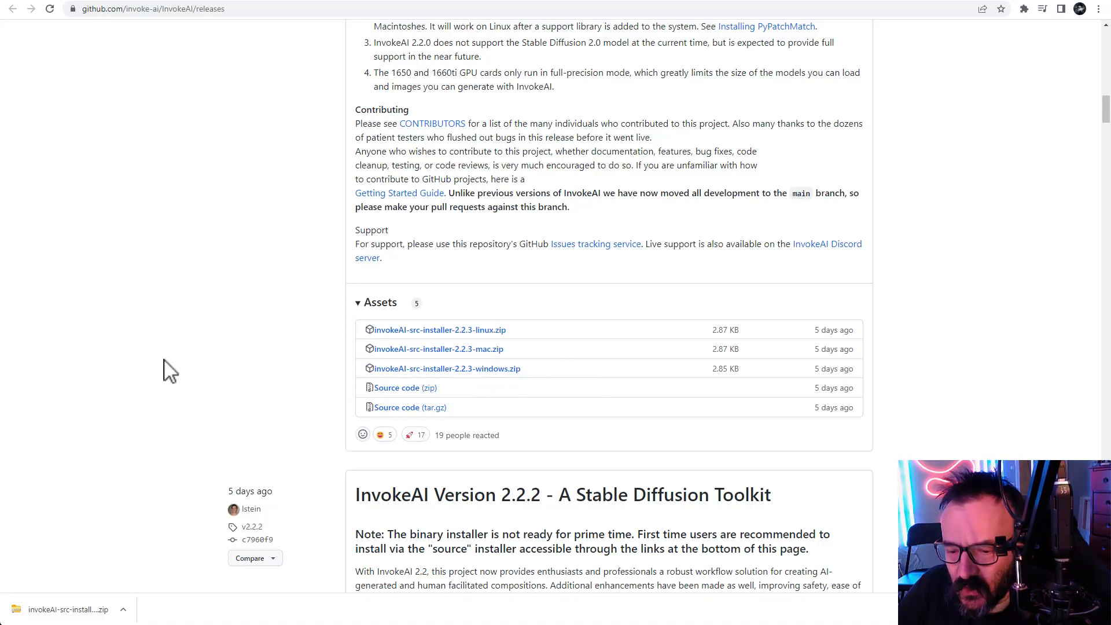
pyautogui.click(41, 612)
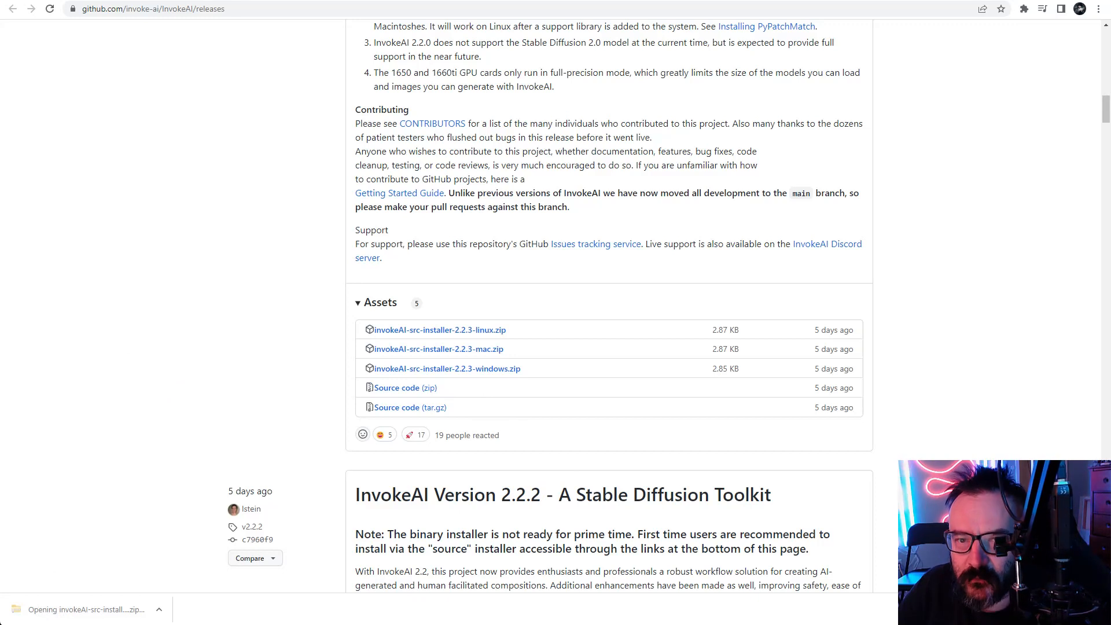
pyautogui.doubleClick(260, 91)
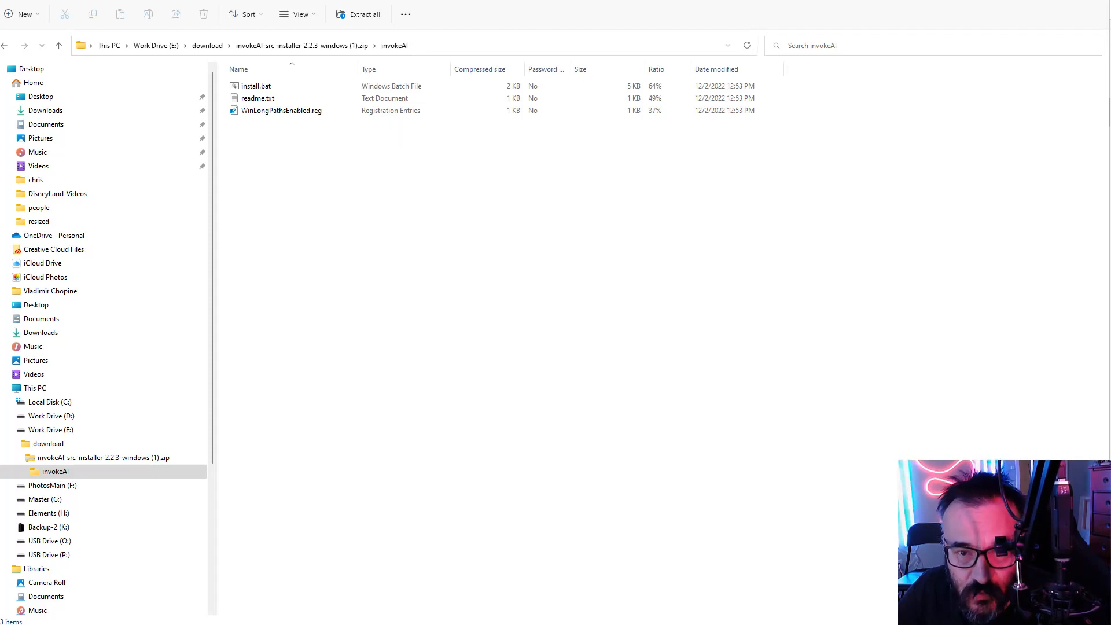
# Read the Windows installation instructions in readme.txt, highlighting "Windows Long Paths", and close the file.
pyautogui.doubleClick(257, 98)
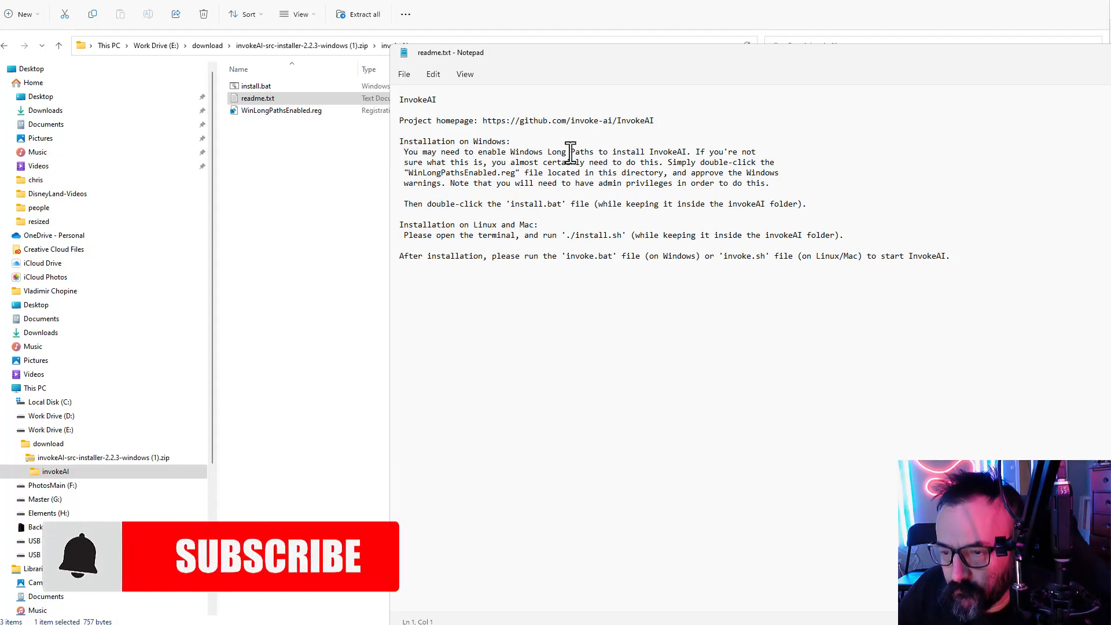
pyautogui.moveTo(511, 151); pyautogui.dragTo(594, 152)
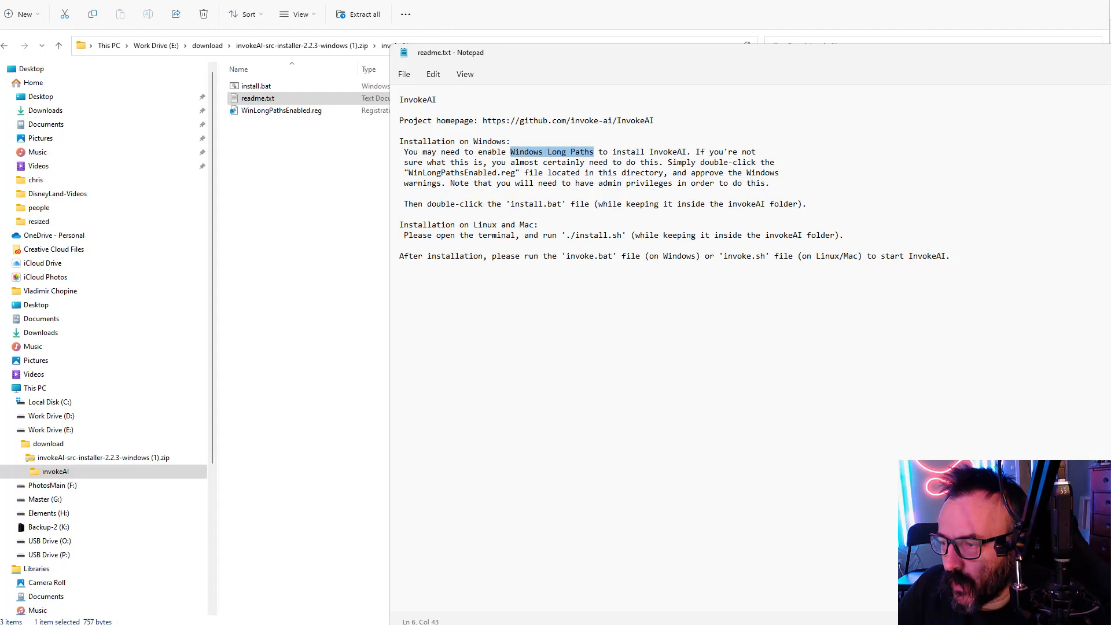
pyautogui.hotkey('alt', 'F4')
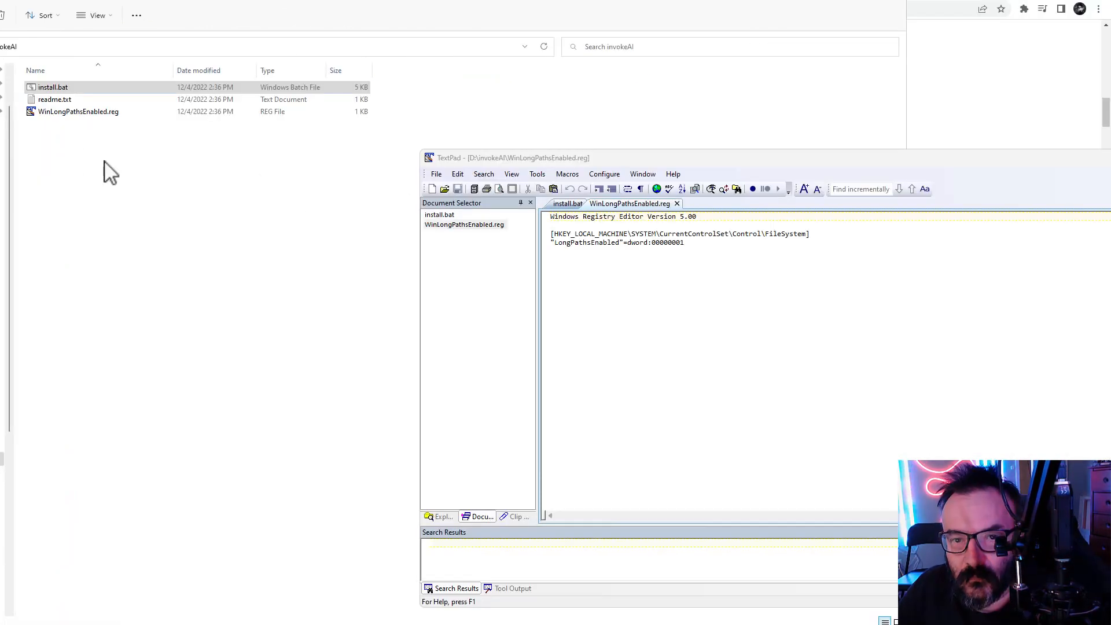
# Bring TextPad fully into view, check WinLongPathsEnabled.reg, and examine install.bat's configuration and its conda and git checks.
pyautogui.moveTo(211, 1); pyautogui.dragTo(224, 0)
pyautogui.moveTo(1100, 174); pyautogui.dragTo(912, 122)
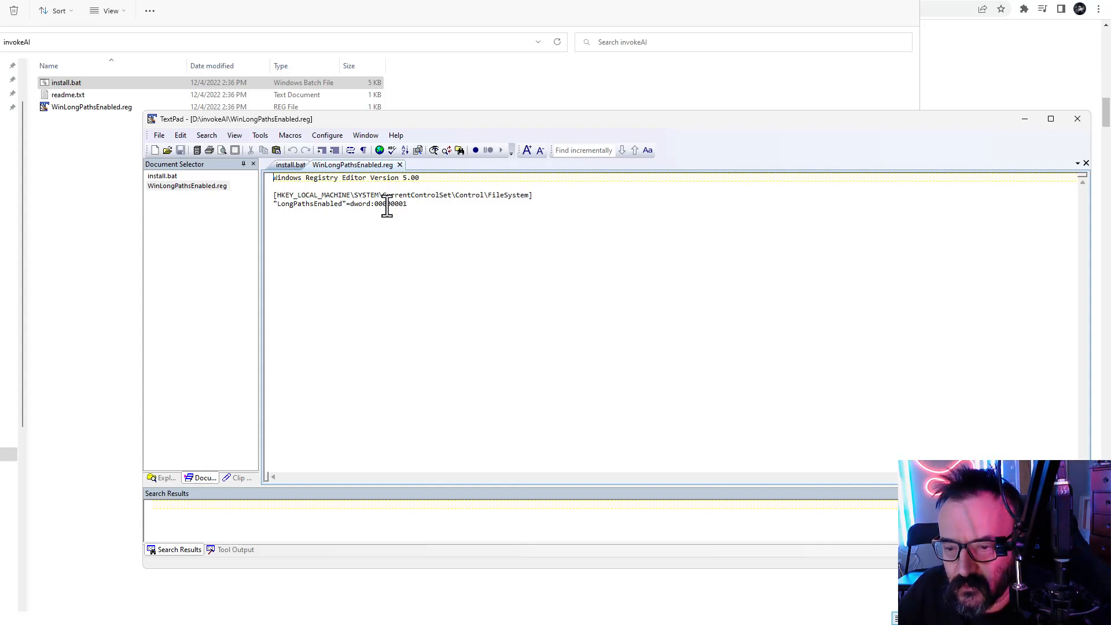
pyautogui.click(162, 176)
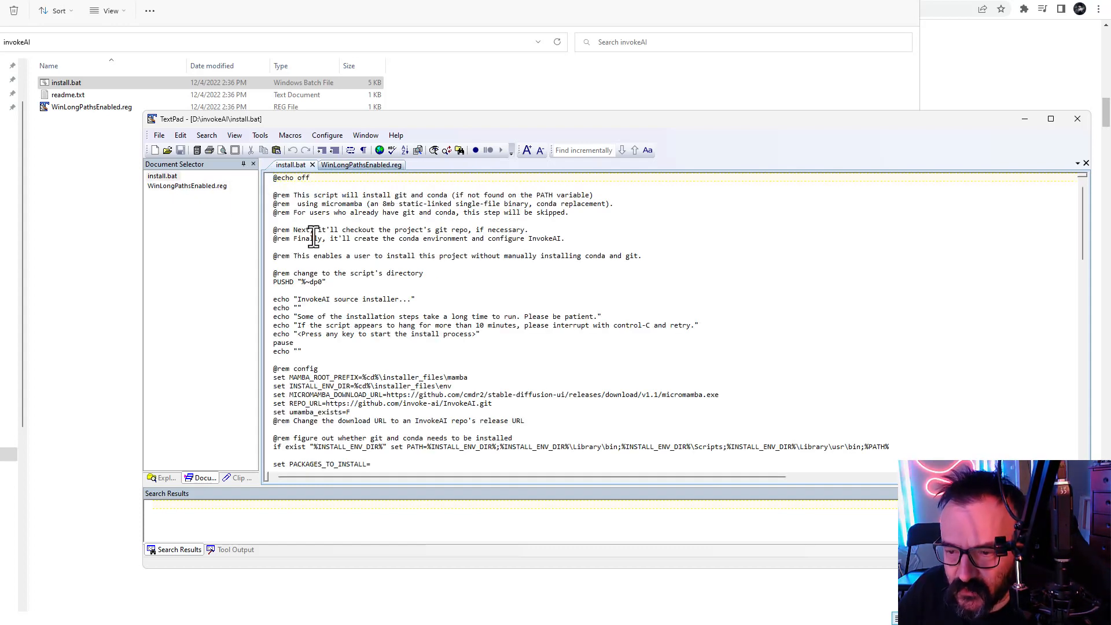
pyautogui.scroll(-2, 315, 237)
pyautogui.scroll(-2, 345, 255)
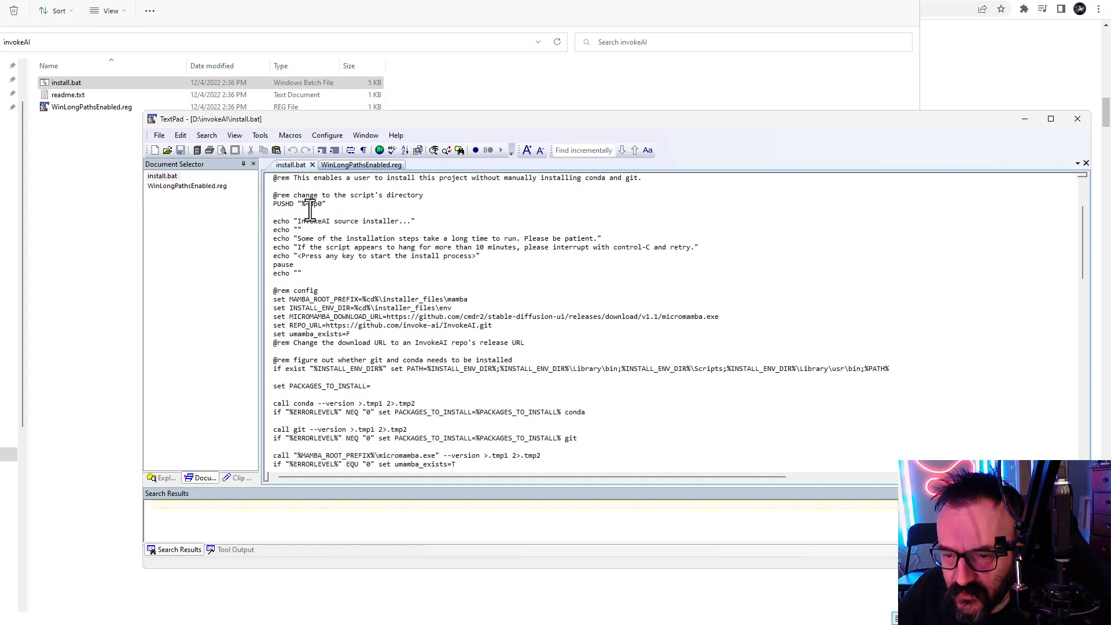
pyautogui.scroll(-1, 345, 262)
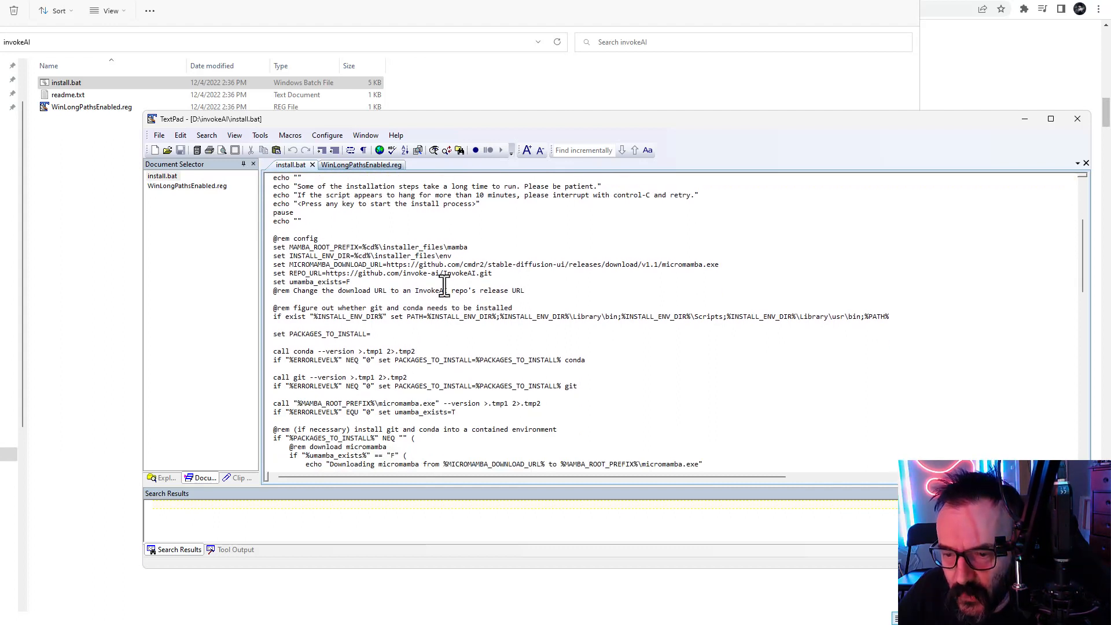
pyautogui.scroll(-1, 302, 241)
pyautogui.scroll(-1, 361, 248)
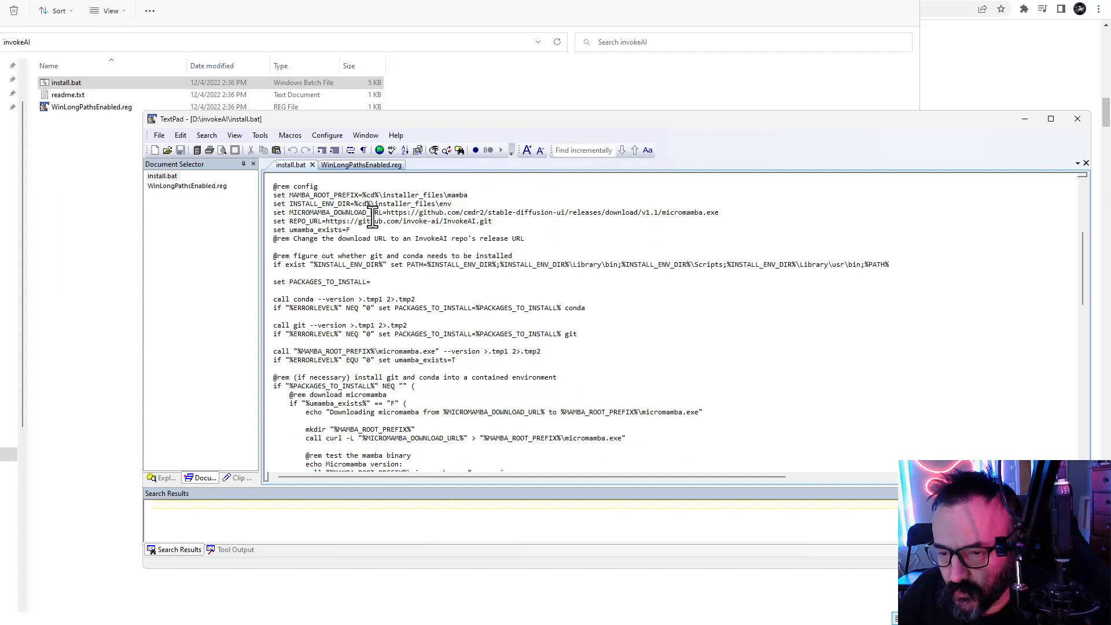
pyautogui.scroll(-1, 302, 254)
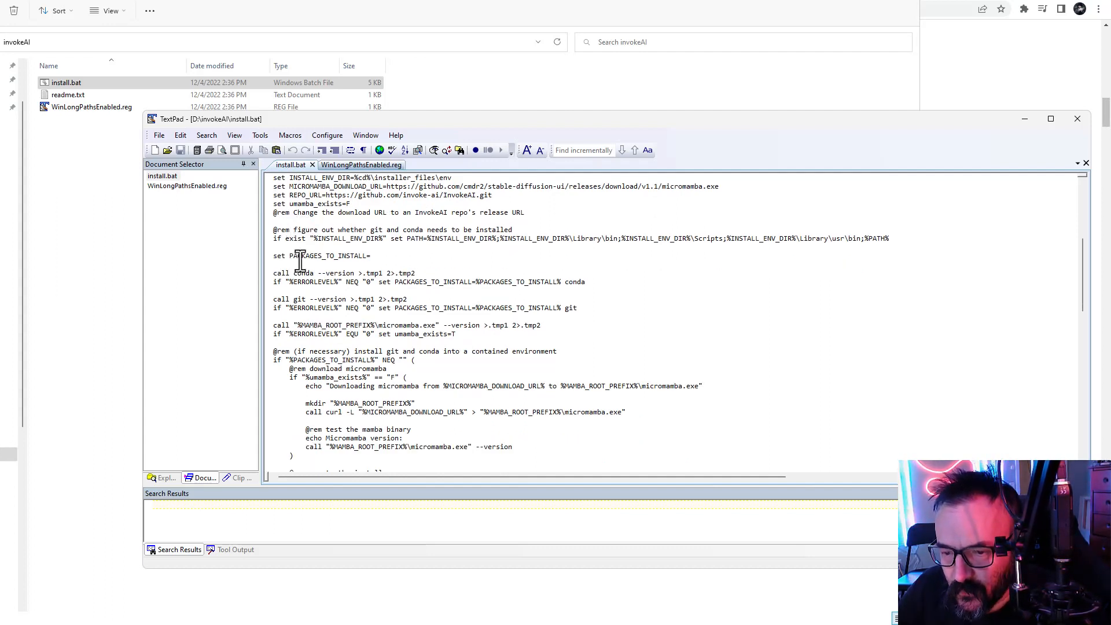
pyautogui.scroll(-1, 299, 261)
pyautogui.scroll(-1, 360, 264)
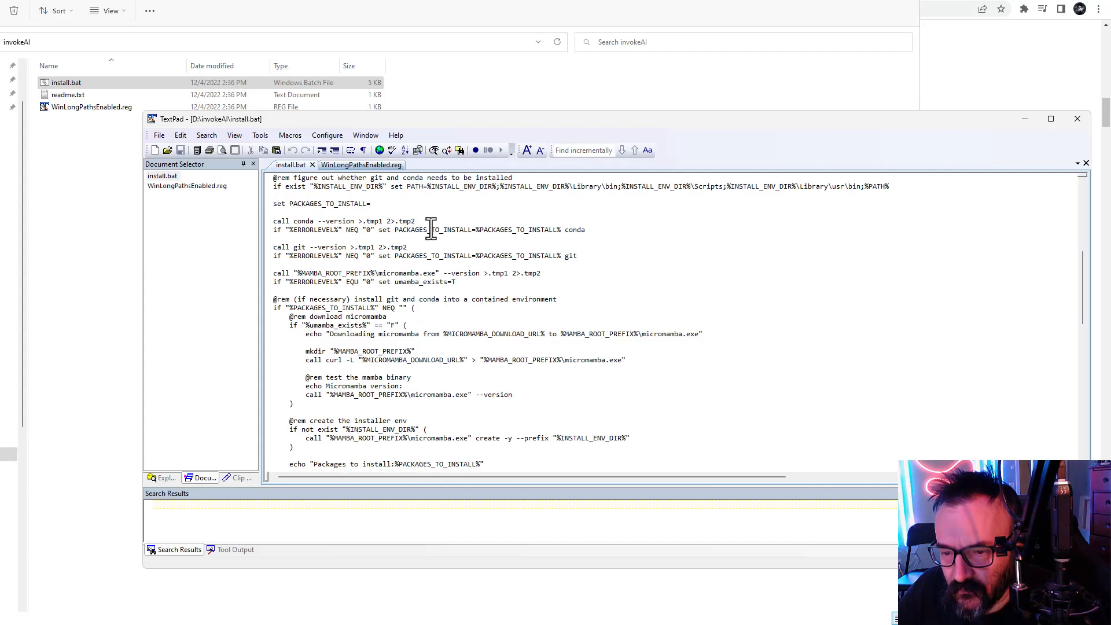
pyautogui.scroll(-1, 435, 252)
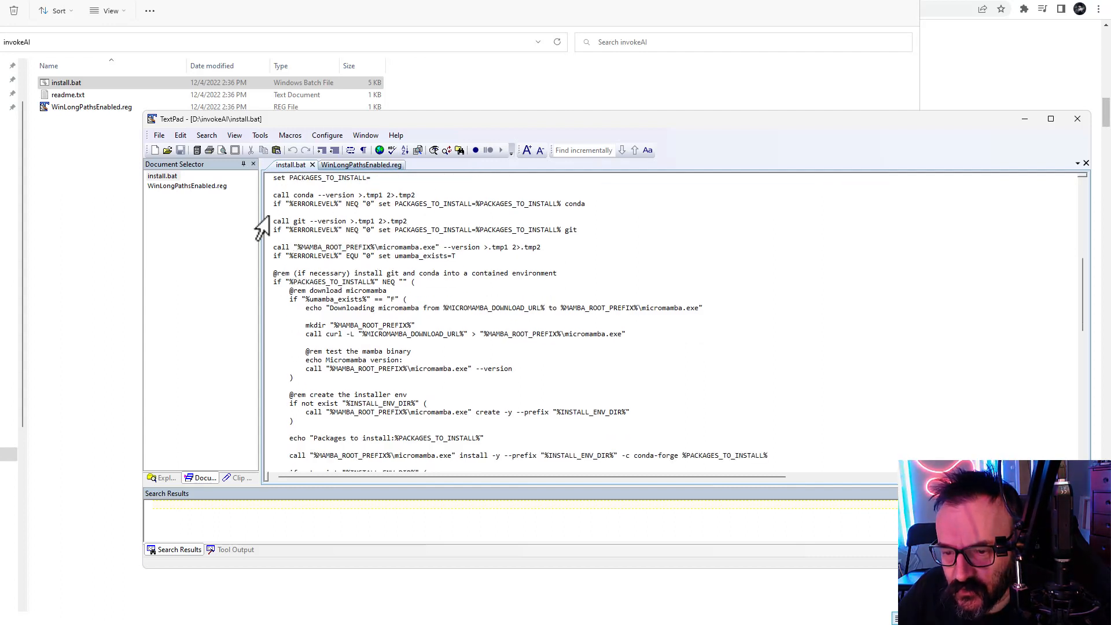
# Highlight the git version check in install.bat and examine the remaining micromamba, repository checkout, environment and configure script sections.
pyautogui.moveTo(419, 223); pyautogui.dragTo(250, 226)
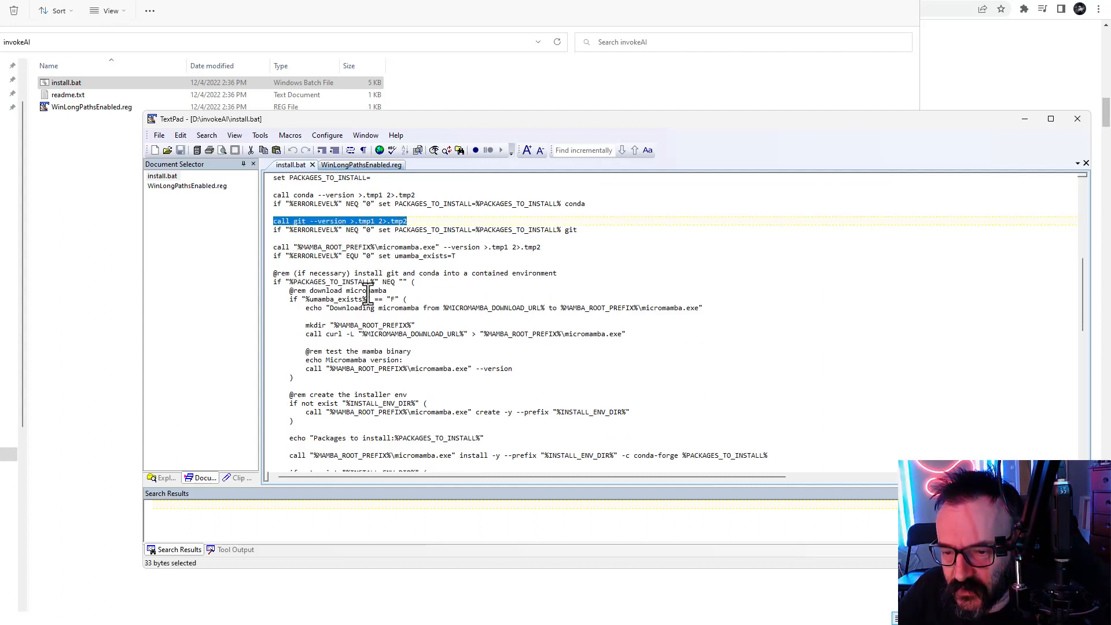
pyautogui.scroll(-1, 368, 293)
pyautogui.click(590, 220)
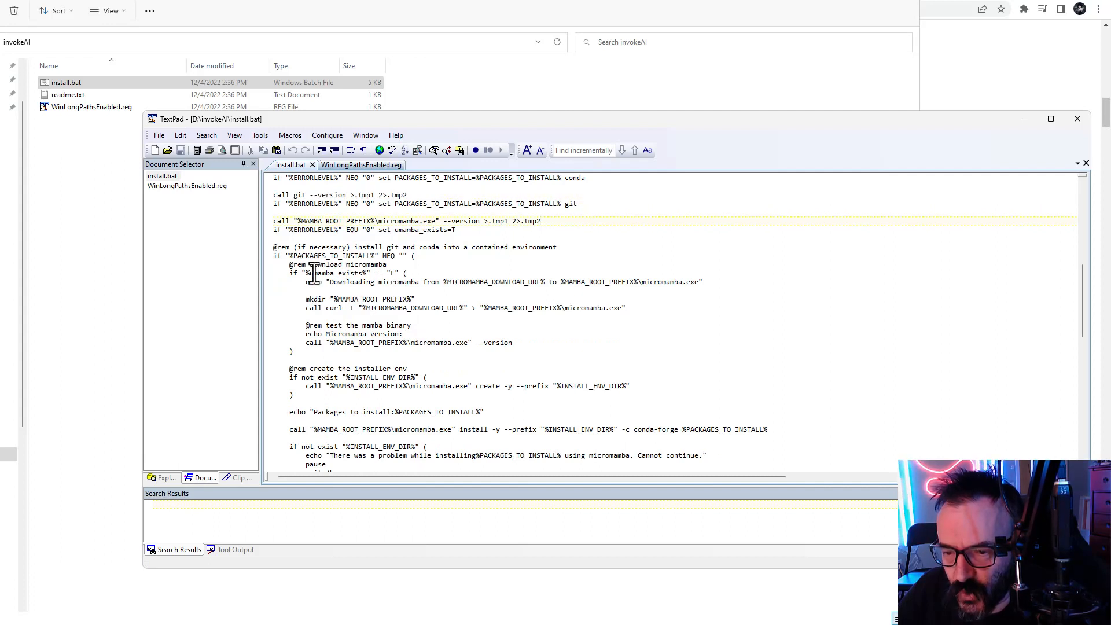
pyautogui.scroll(-1, 363, 295)
pyautogui.scroll(-3, 330, 317)
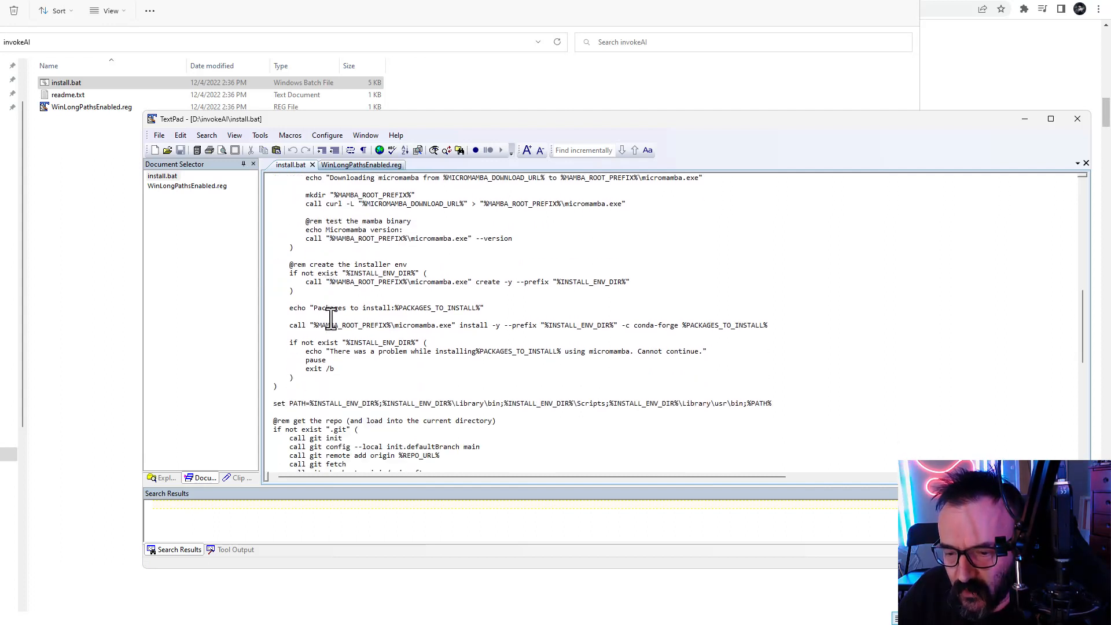
pyautogui.scroll(-5, 331, 317)
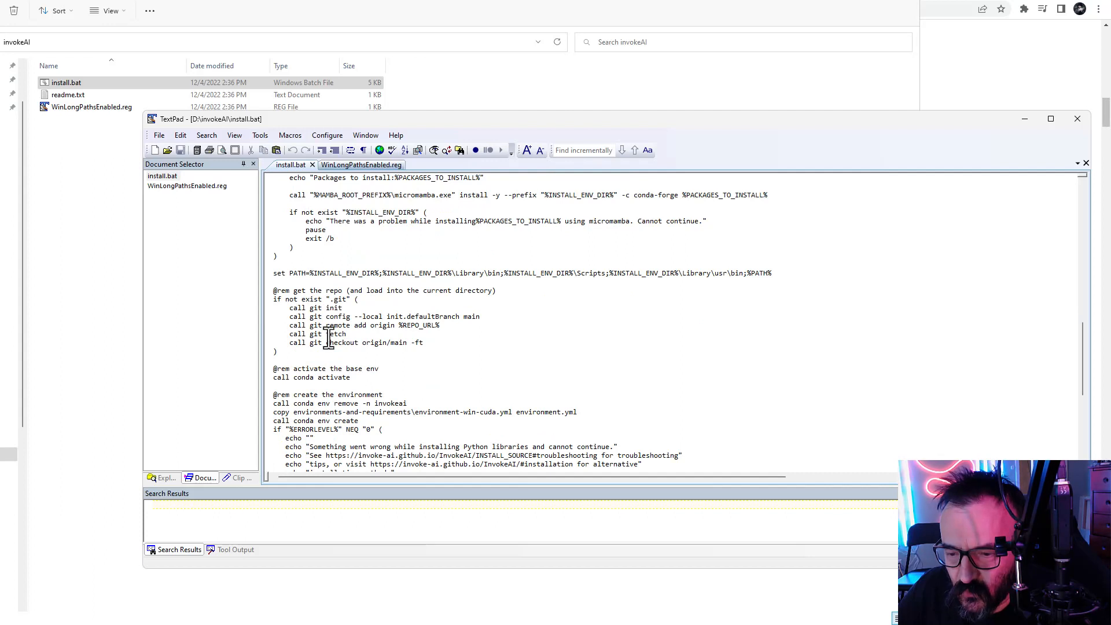
pyautogui.scroll(-1, 334, 358)
pyautogui.scroll(-5, 334, 358)
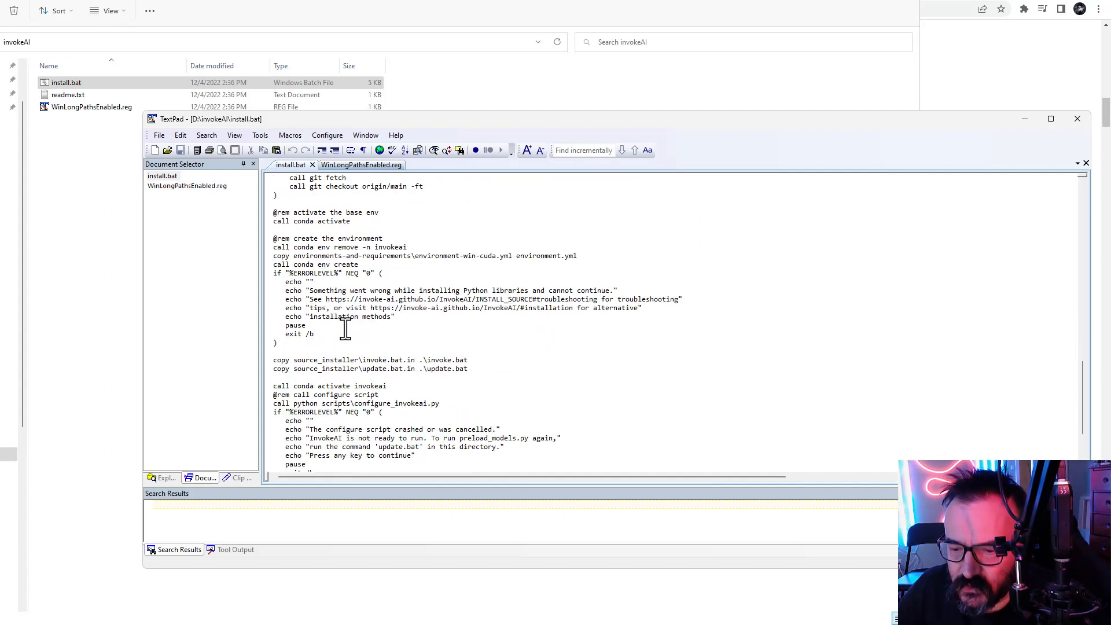
pyautogui.scroll(-4, 345, 327)
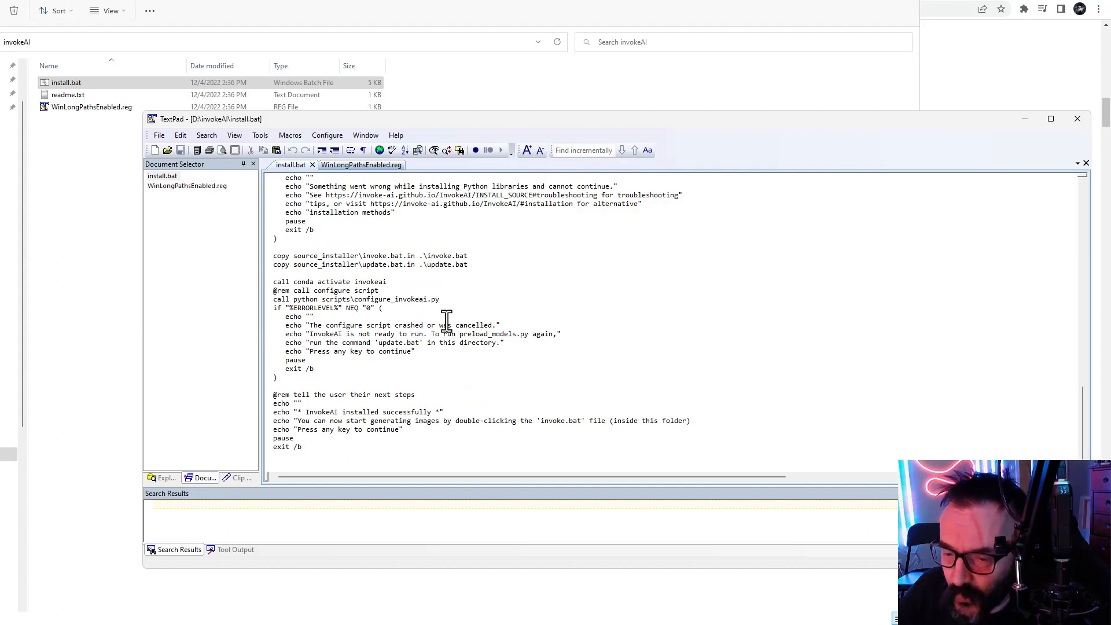
pyautogui.scroll(10, 446, 319)
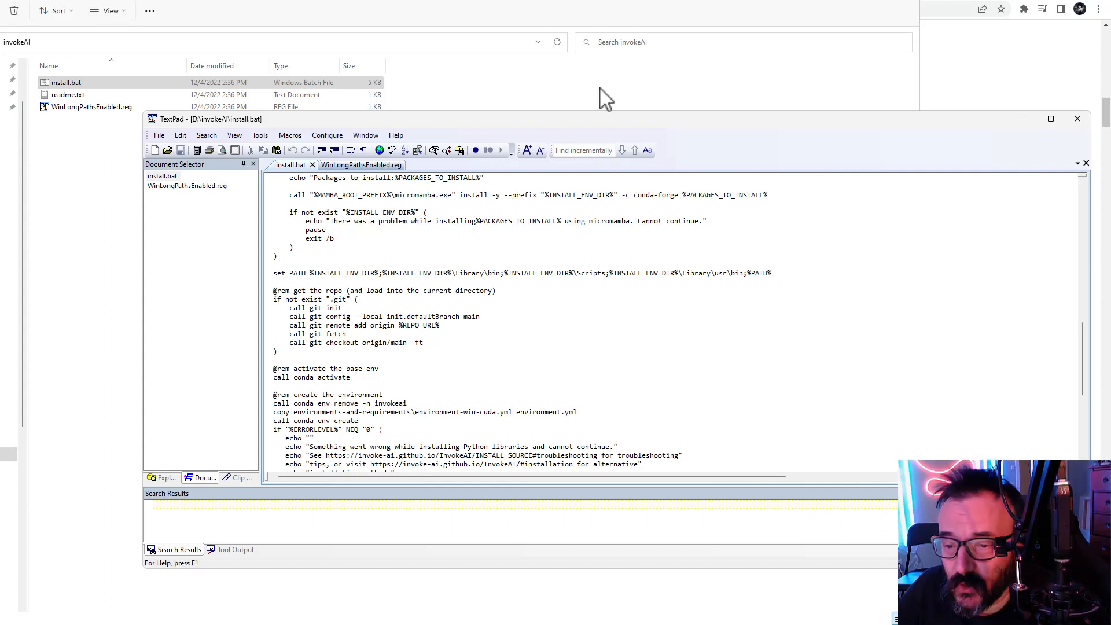
# Move the TextPad window out of the way and merge WinLongPathsEnabled.reg into the registry.
pyautogui.moveTo(627, 120); pyautogui.dragTo(1110, 193)
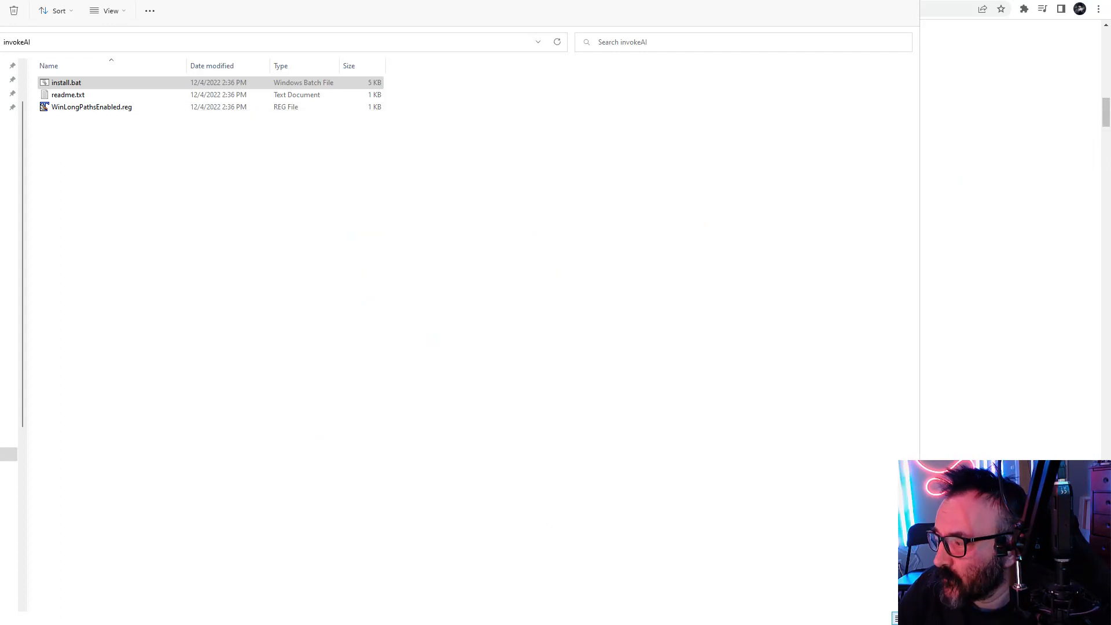
pyautogui.click(125, 150)
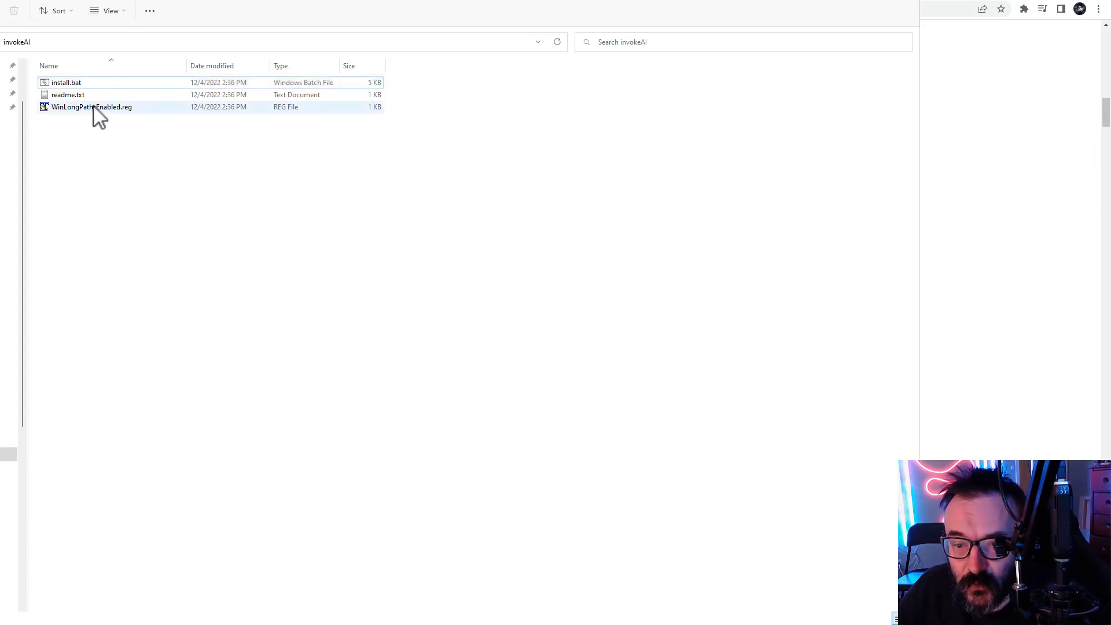
pyautogui.doubleClick(301, 107)
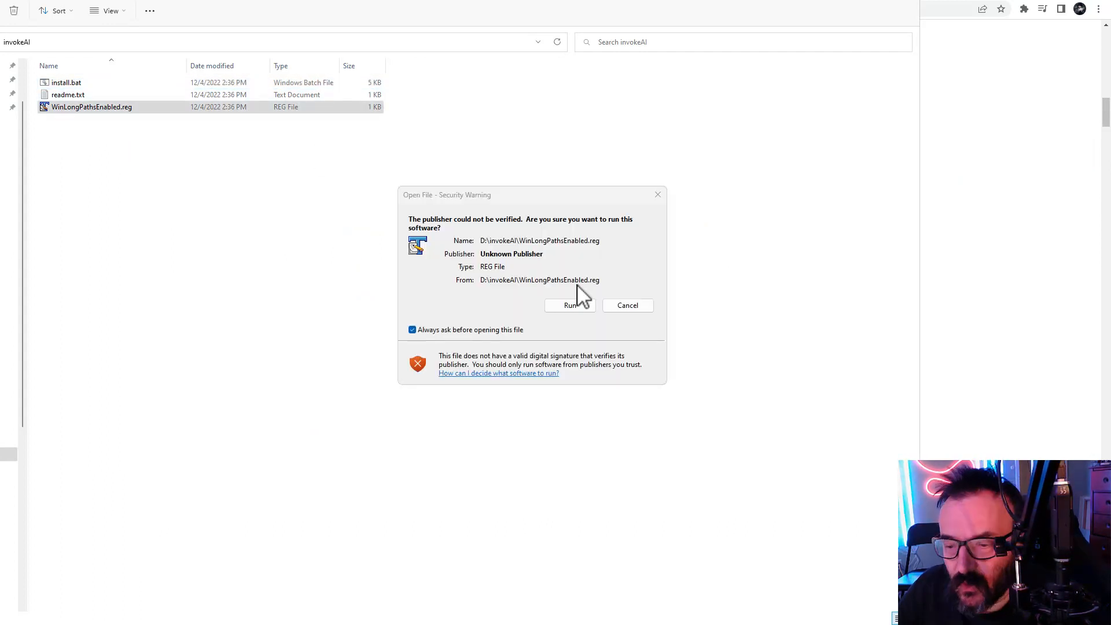
pyautogui.click(577, 305)
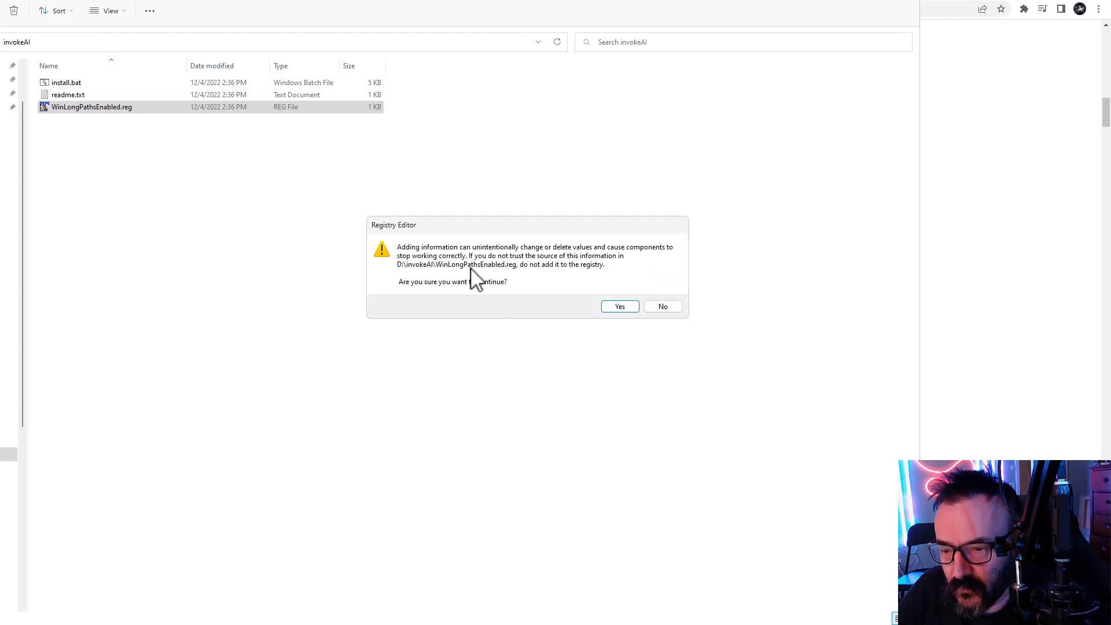
pyautogui.click(622, 308)
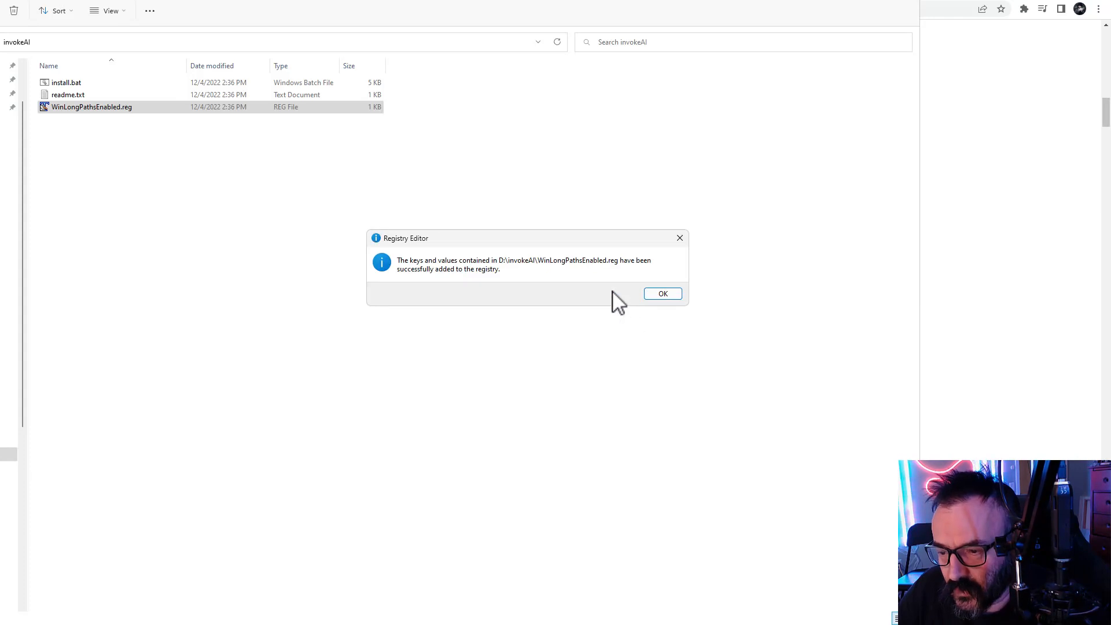
pyautogui.click(661, 296)
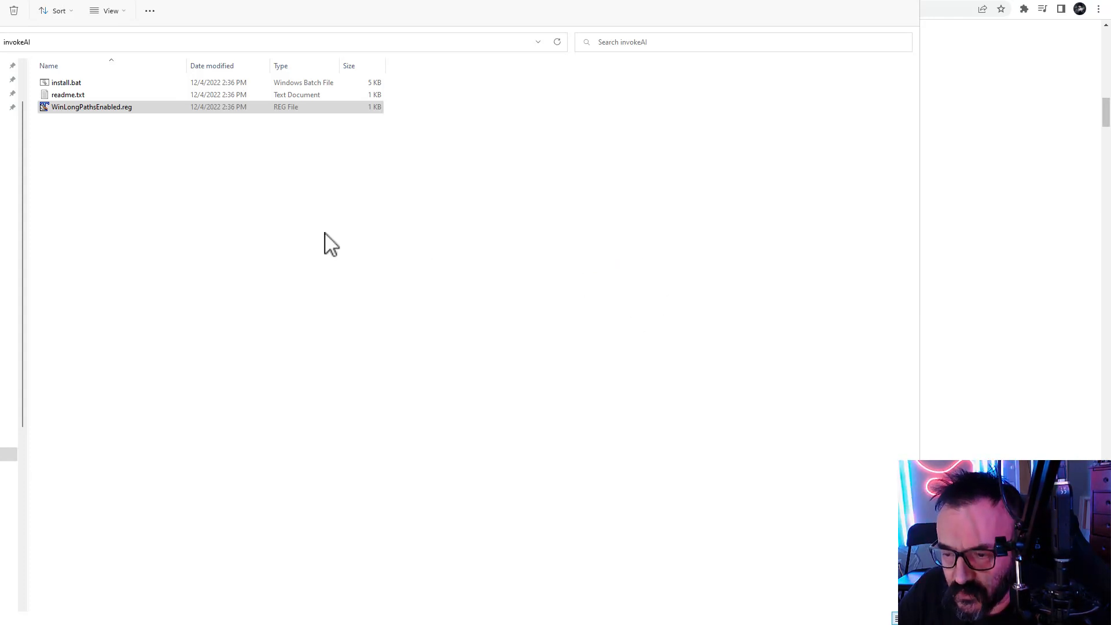
# Run install.bat despite the SmartScreen protection and start the InvokeAI source install process.
pyautogui.doubleClick(75, 85)
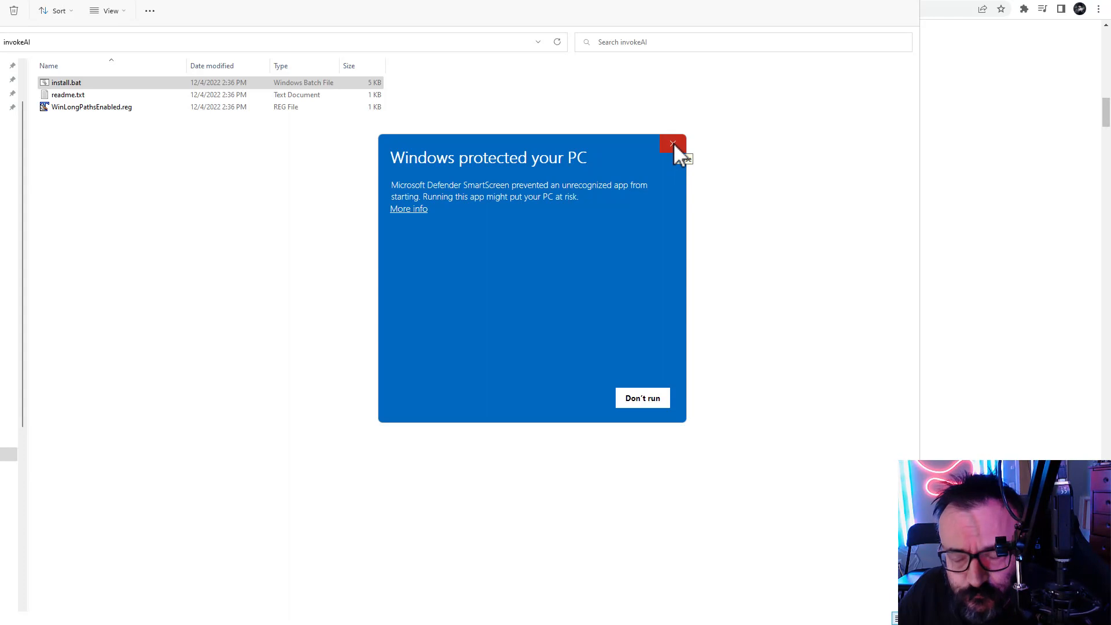
pyautogui.click(405, 210)
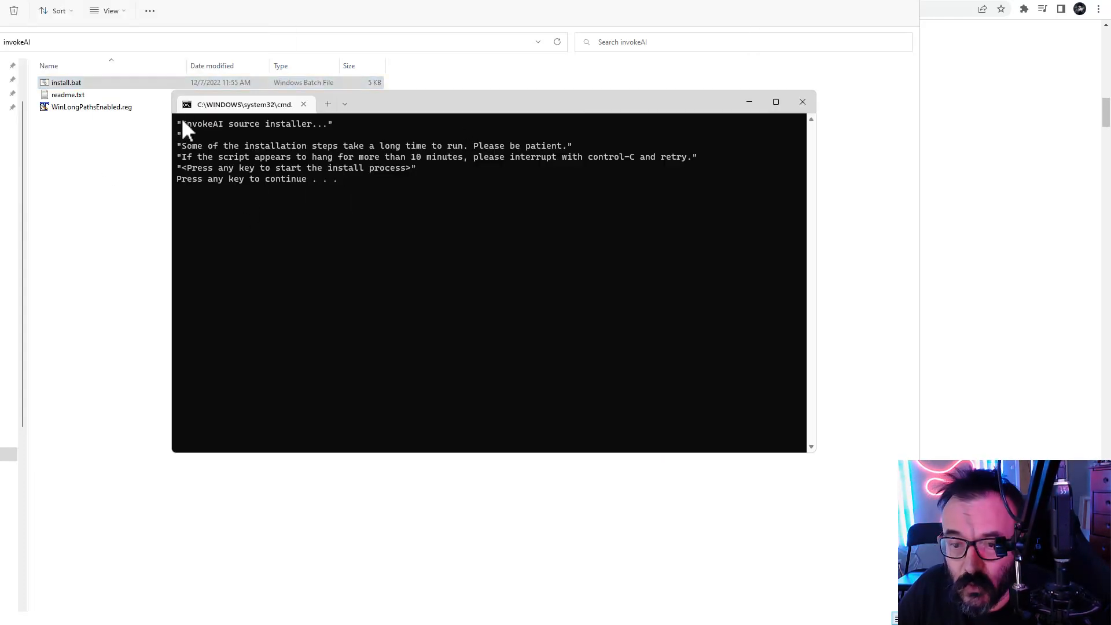
pyautogui.press('Return')
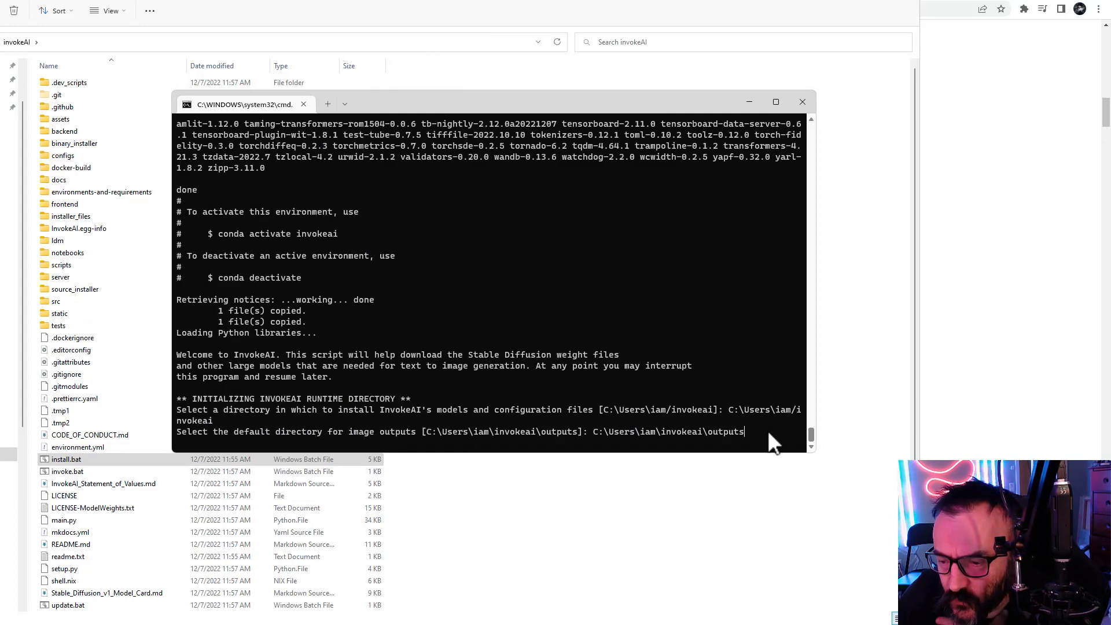
# Keep the suggested image outputs directory, but decline the proposed C: drive locations with n.
pyautogui.press('Return')
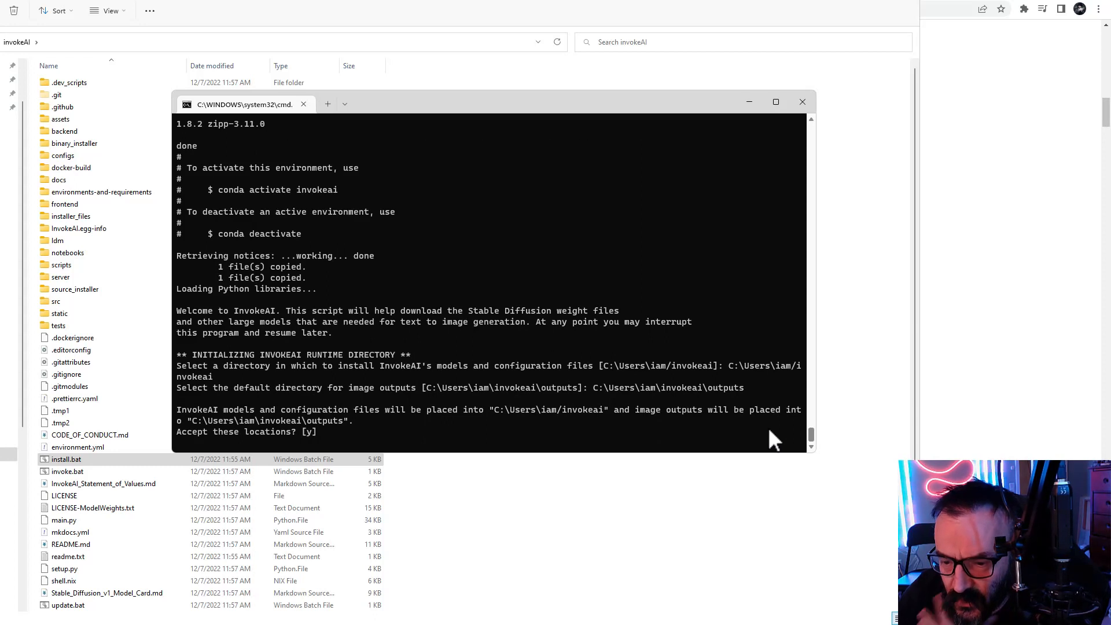
pyautogui.write('n')
pyautogui.press('Return')
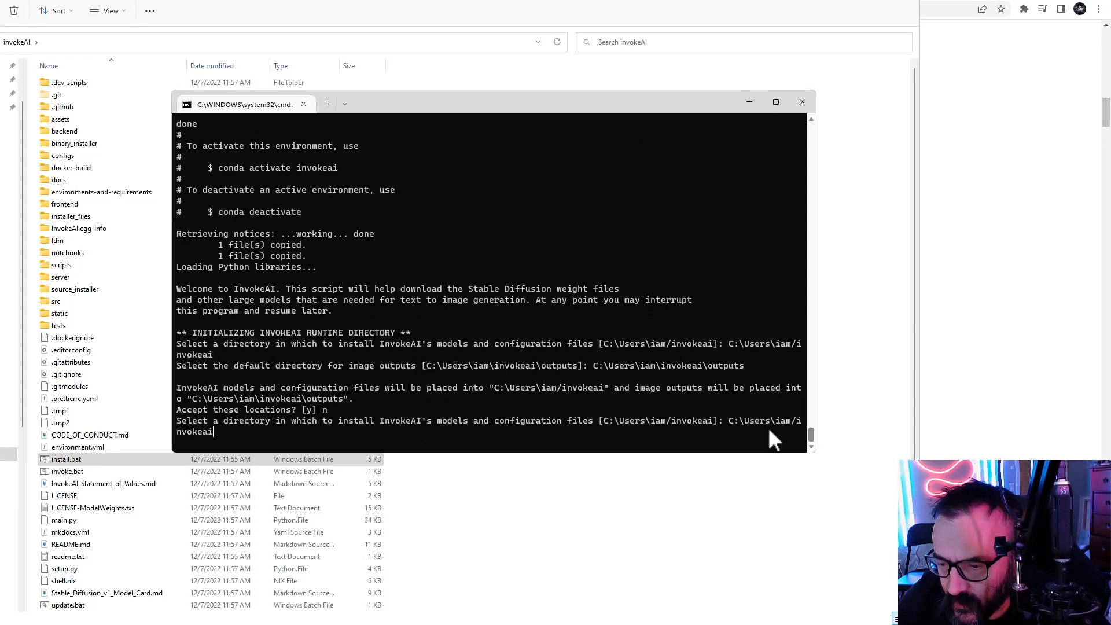
# Set the models and configuration directory to d:\invokeAI, keep d:\invokeAI\outputs for image outputs, and accept these locations.
pyautogui.press('BackSpace')
pyautogui.press('BackSpace')
pyautogui.press('BackSpace')
pyautogui.press('BackSpace')
pyautogui.press('BackSpace')
pyautogui.press('BackSpace')
pyautogui.press('BackSpace')
pyautogui.press('BackSpace')
pyautogui.press('BackSpace')
pyautogui.press('BackSpace')
pyautogui.press('BackSpace')
pyautogui.press('BackSpace')
pyautogui.press('BackSpace')
pyautogui.press('BackSpace')
pyautogui.press('BackSpace')
pyautogui.press('BackSpace')
pyautogui.press('BackSpace')
pyautogui.press('BackSpace')
pyautogui.press('BackSpace')
pyautogui.press('BackSpace')
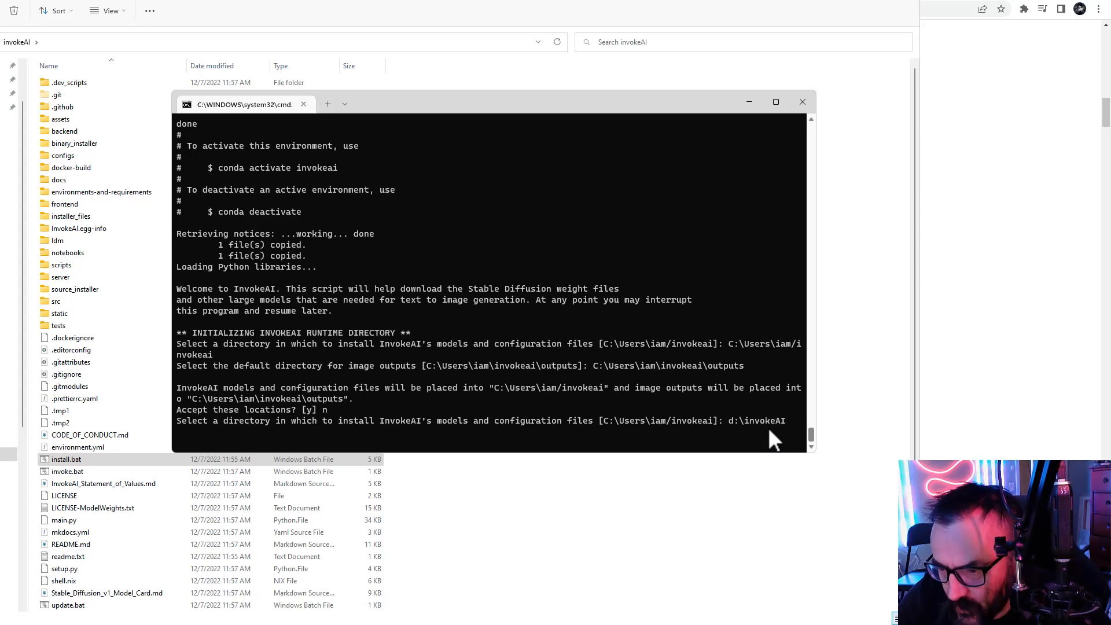
pyautogui.press('Return')
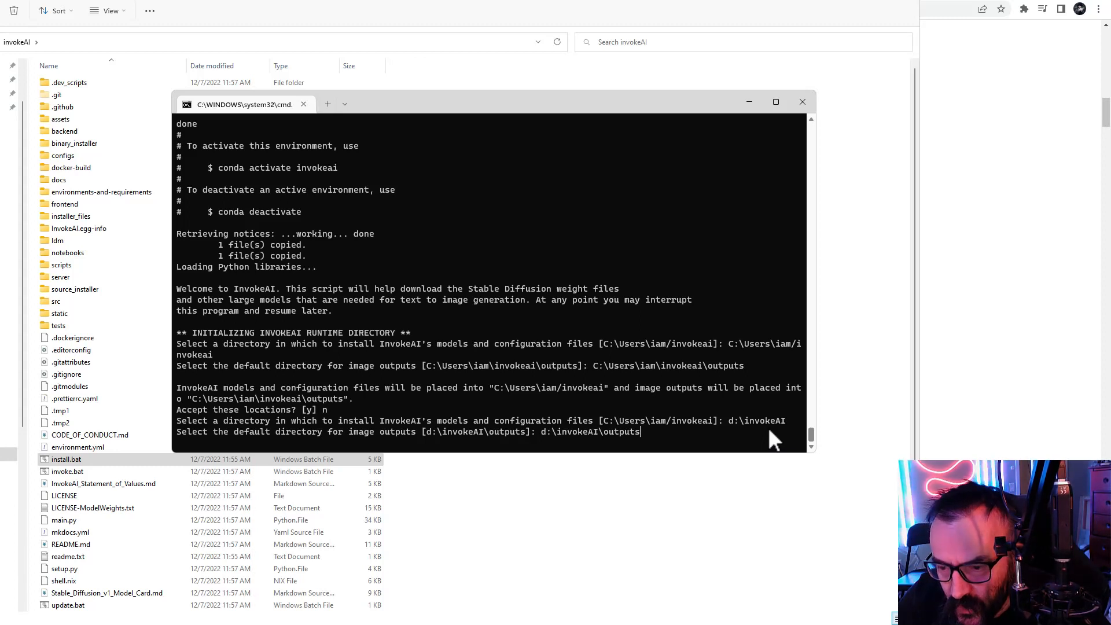
pyautogui.press('Return')
pyautogui.write('y')
pyautogui.press('Return')
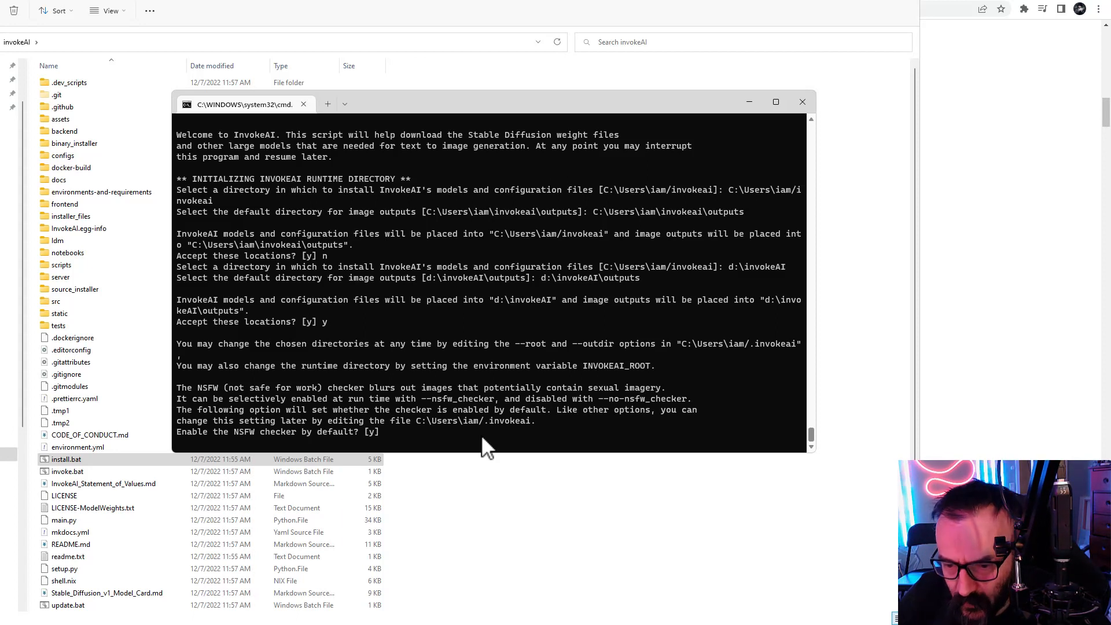
# Disable the NSFW checker by default and keep the default k_heun sampler and 20 generation steps.
pyautogui.write('n')
pyautogui.press('Return')
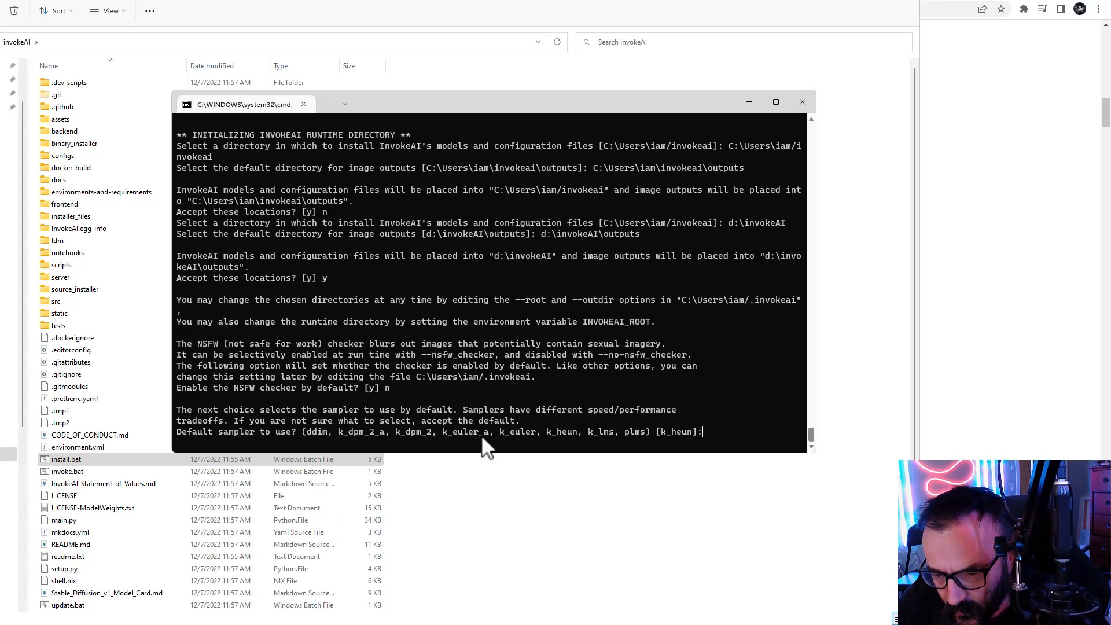
pyautogui.press('Return')
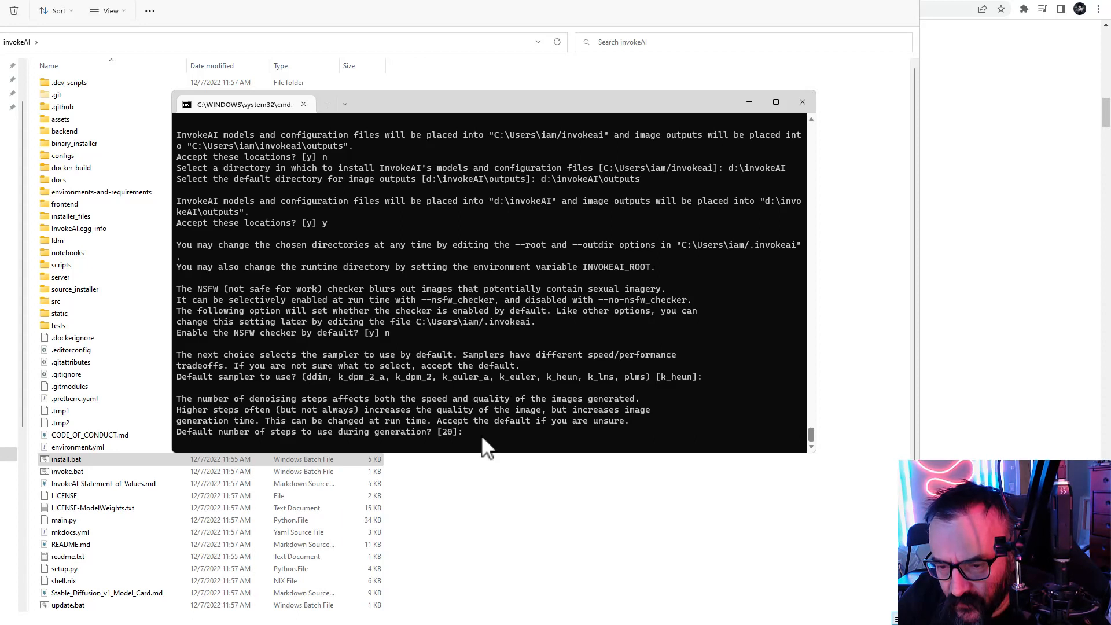
pyautogui.press('Return')
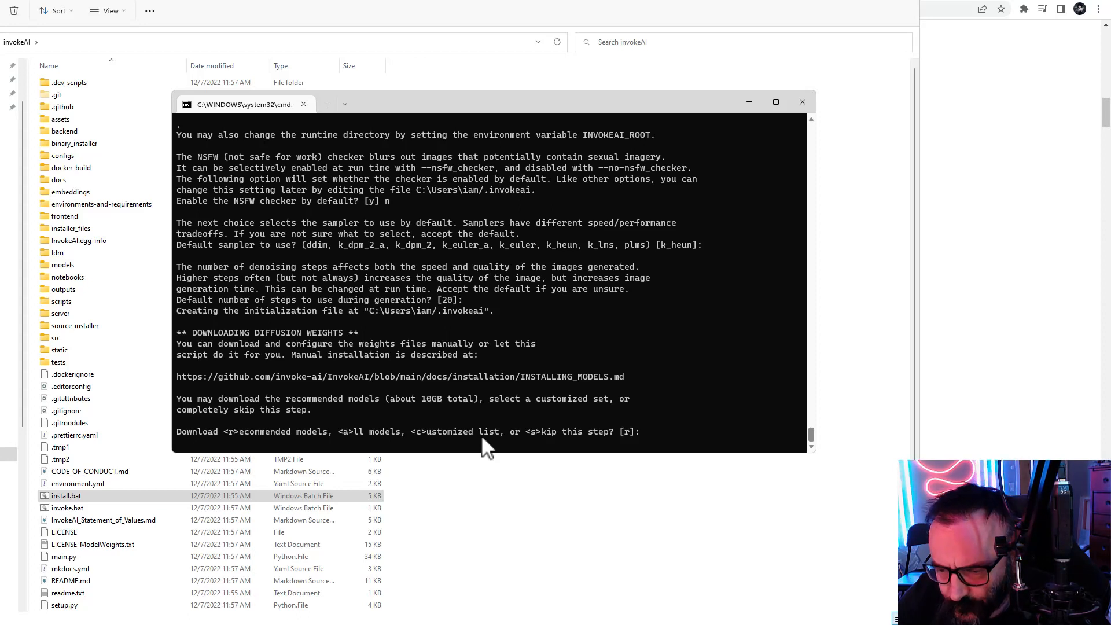
# Choose to download all models and continue past the Hugging Face license instructions.
pyautogui.write('a')
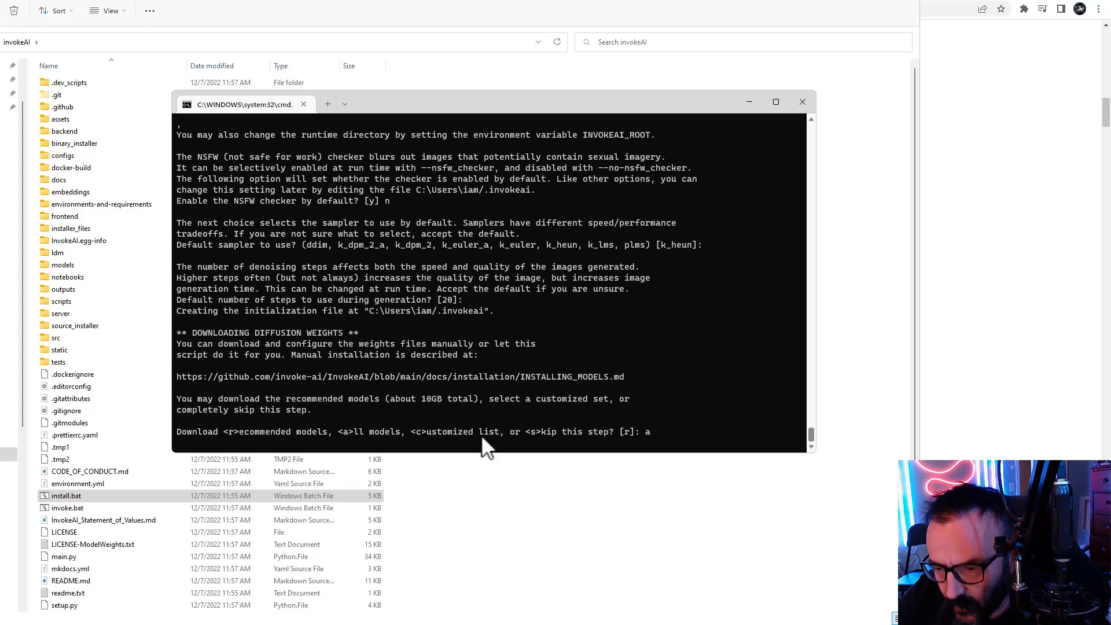
pyautogui.press('Return')
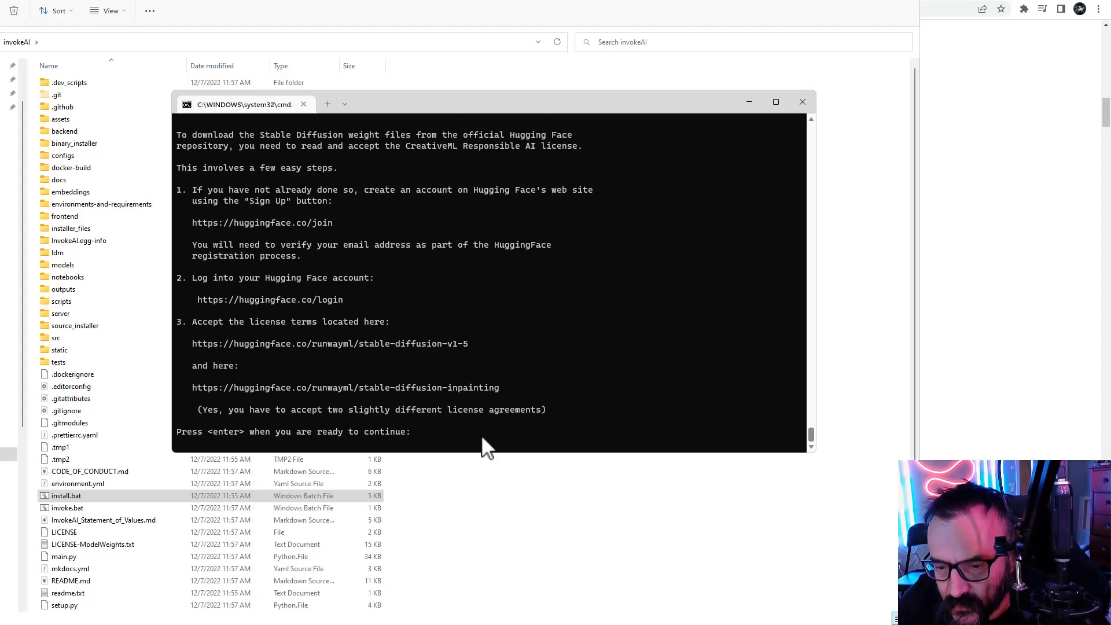
pyautogui.press('Return')
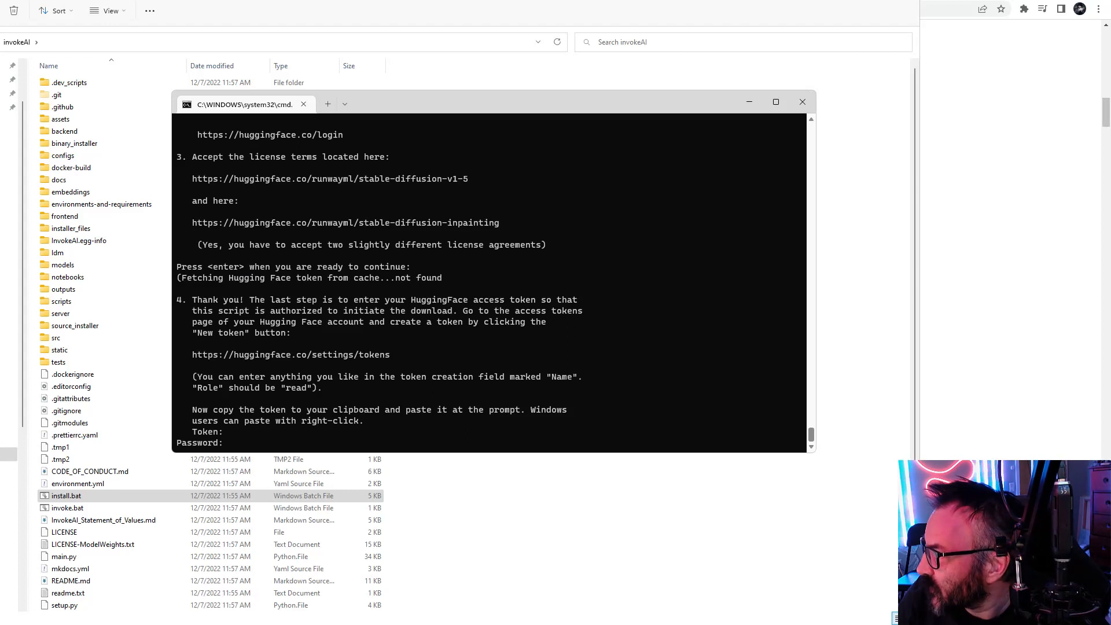
# Copy the invokeAI access token from the Hugging Face tokens page and submit it at the installer's token prompt.
pyautogui.hotkey('alt', 'Tab')
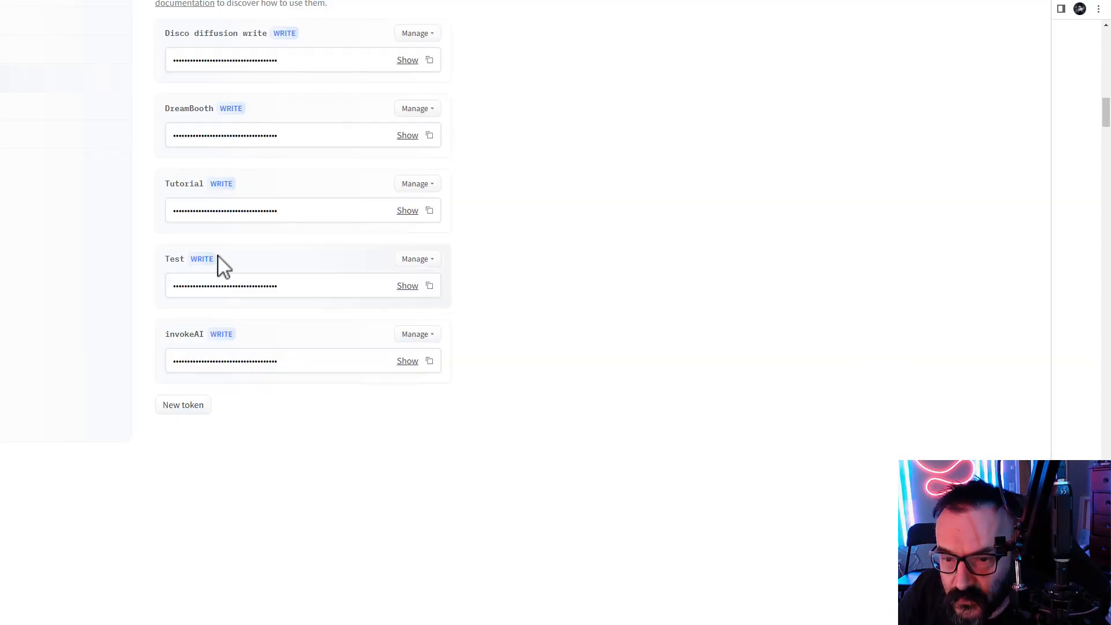
pyautogui.scroll(1, 272, 84)
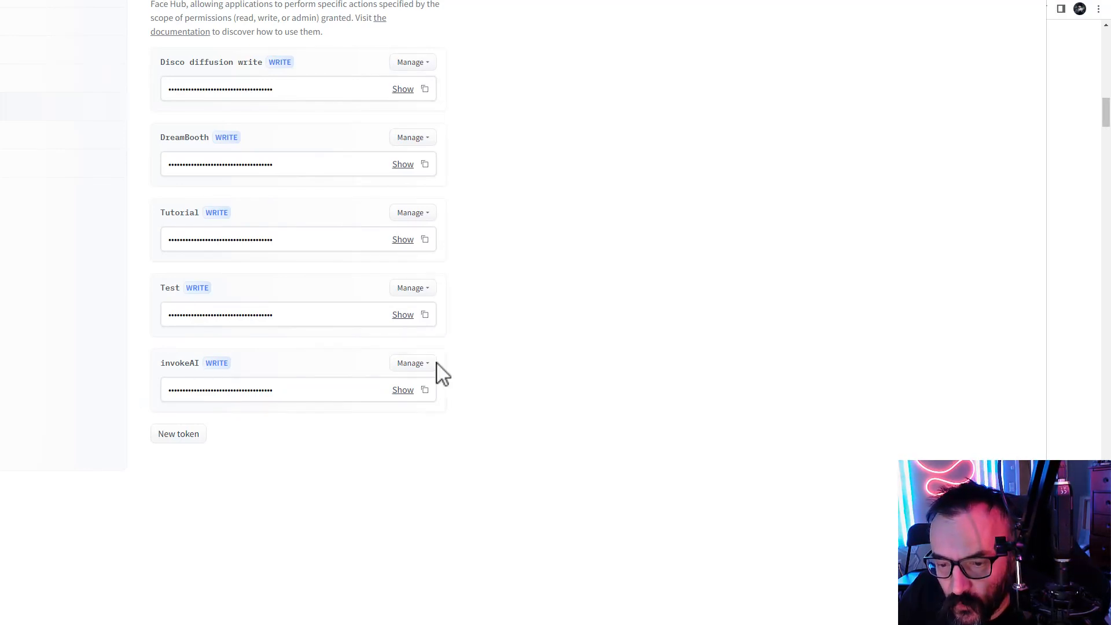
pyautogui.click(424, 390)
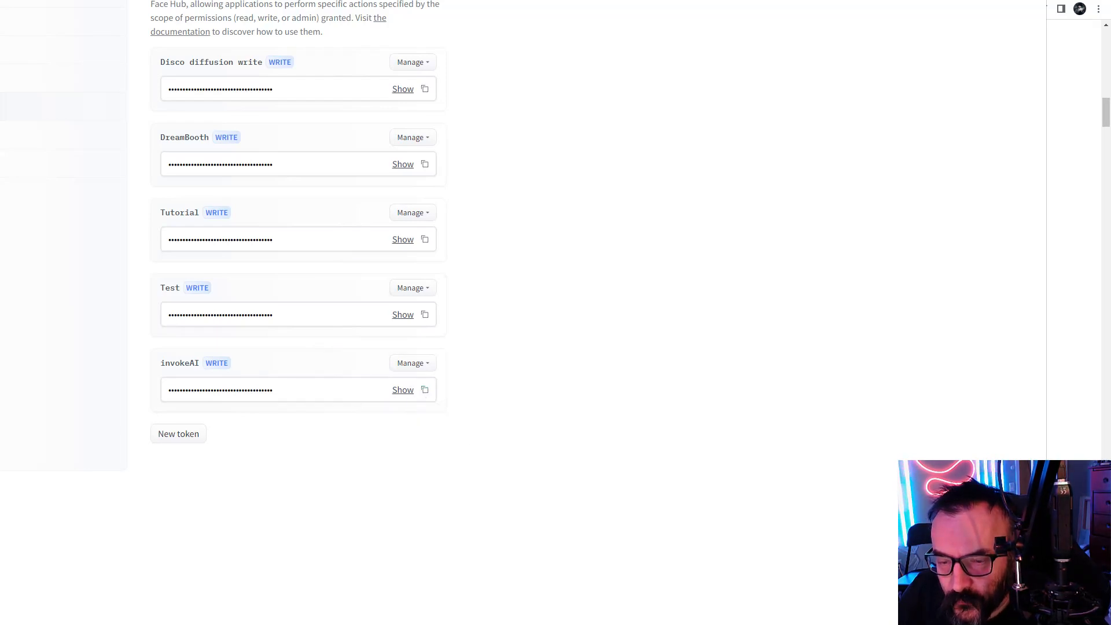
pyautogui.hotkey('alt', 'Tab')
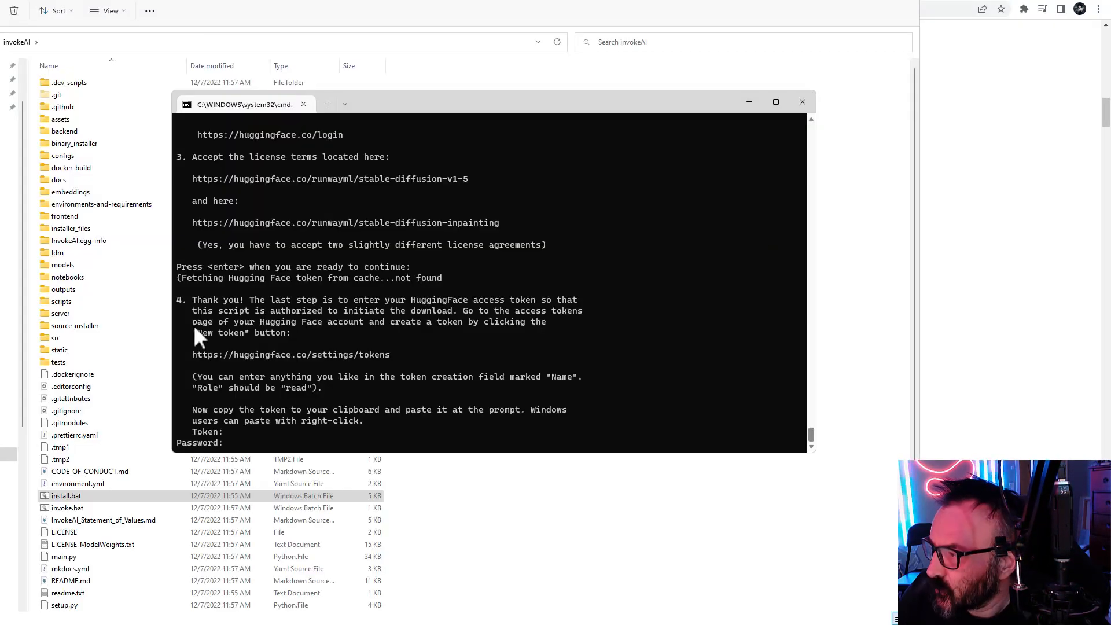
pyautogui.hotkey('ctrl', 'v')
pyautogui.press('Return')
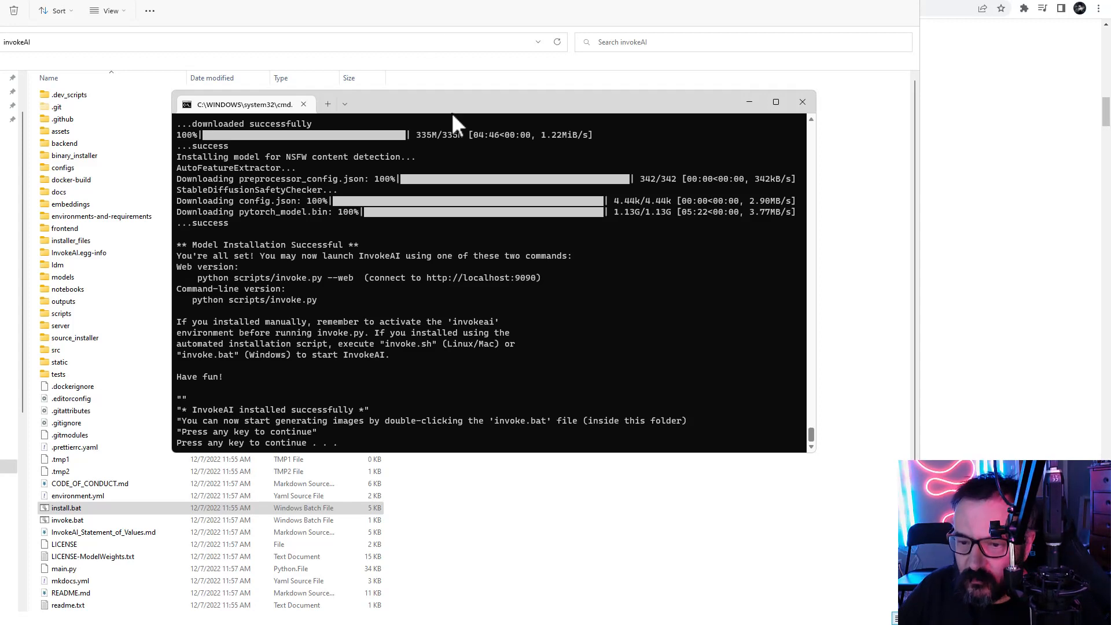
# Review the installer output covering the downloaded weights, support models and launch instructions.
pyautogui.scroll(5, 418, 270)
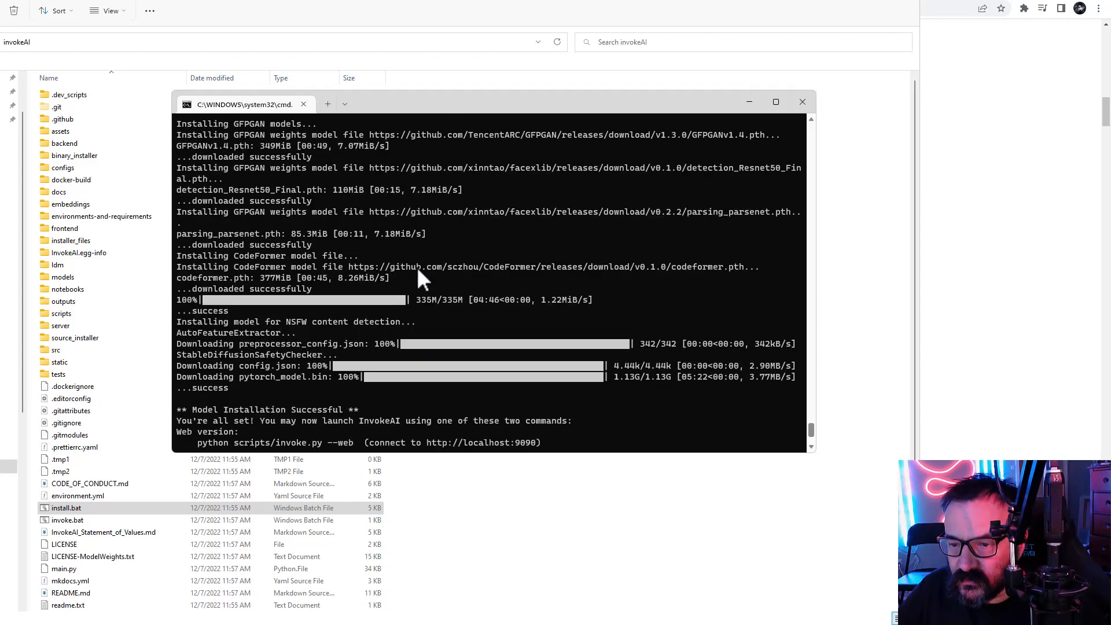
pyautogui.scroll(5, 417, 266)
pyautogui.scroll(5, 263, 165)
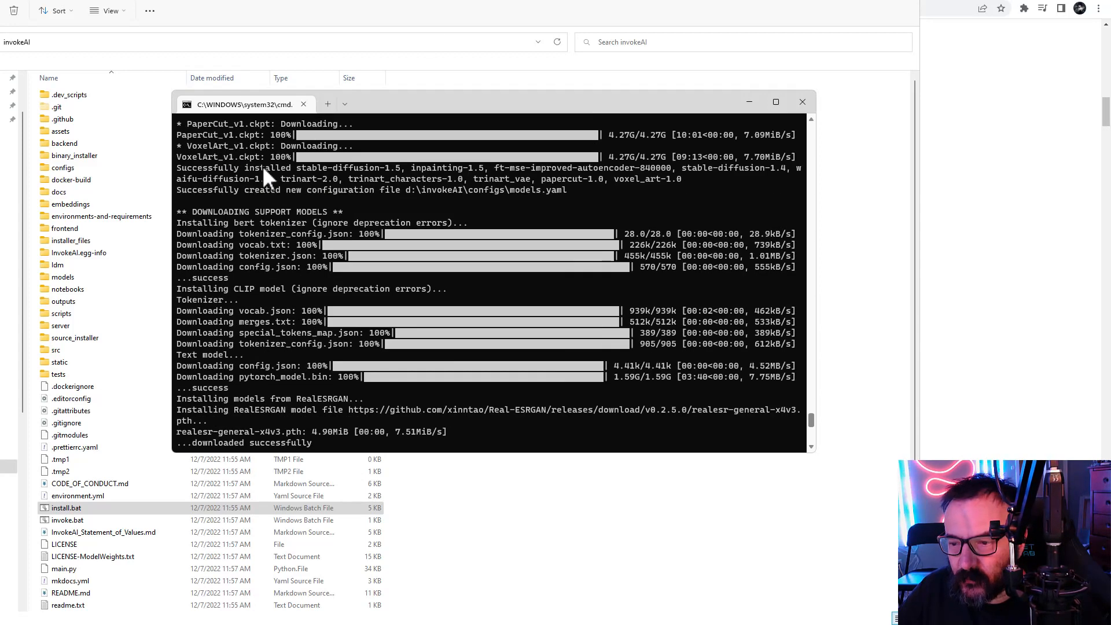
pyautogui.scroll(7, 290, 207)
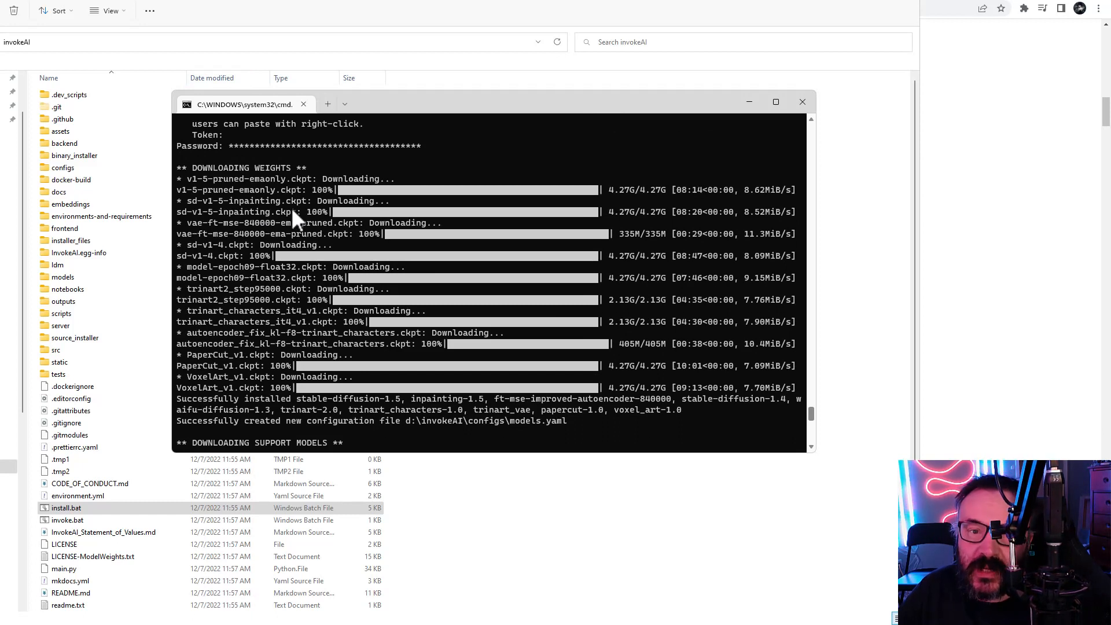
pyautogui.scroll(-10, 291, 207)
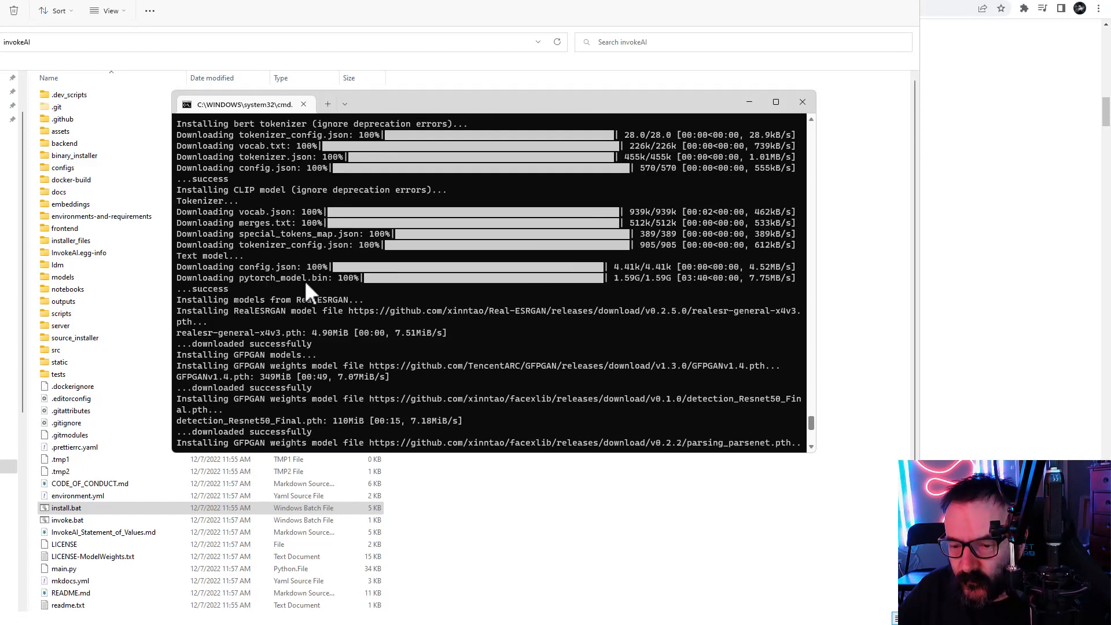
pyautogui.scroll(-11, 305, 280)
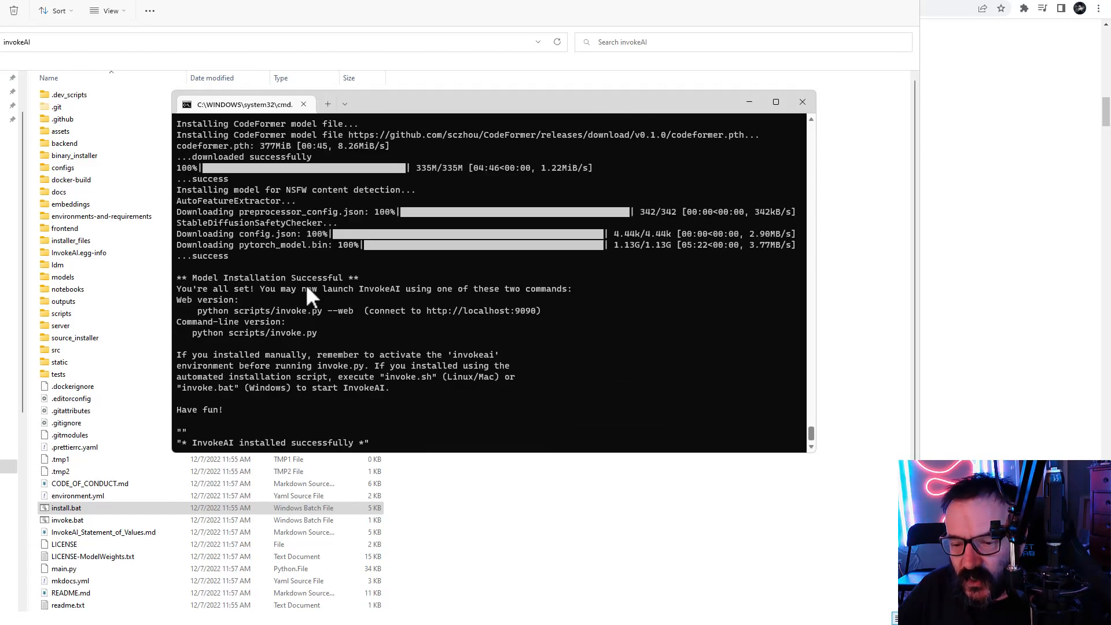
pyautogui.scroll(-1, 305, 284)
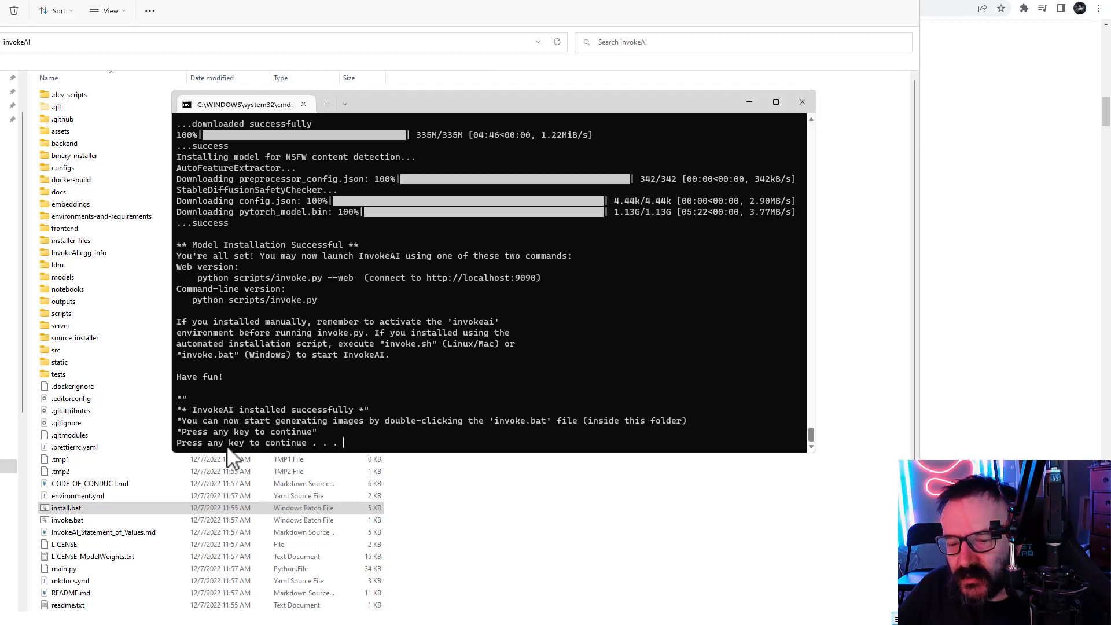
# Close the finished installer and run invoke.bat with the browser-based UI option.
pyautogui.press('Return')
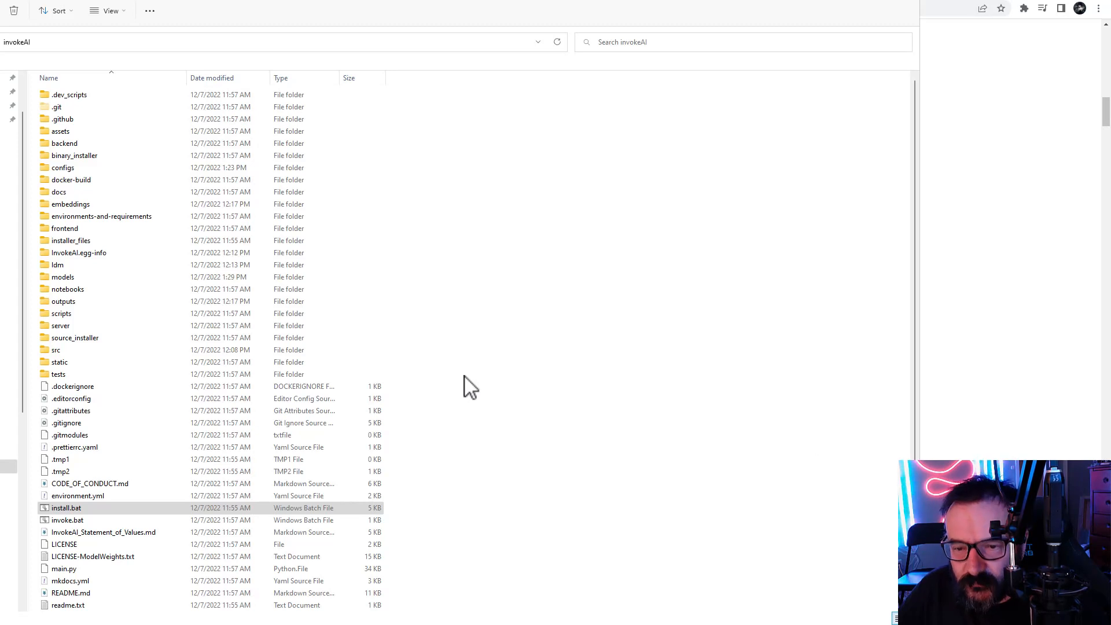
pyautogui.click(79, 526)
pyautogui.doubleClick(79, 523)
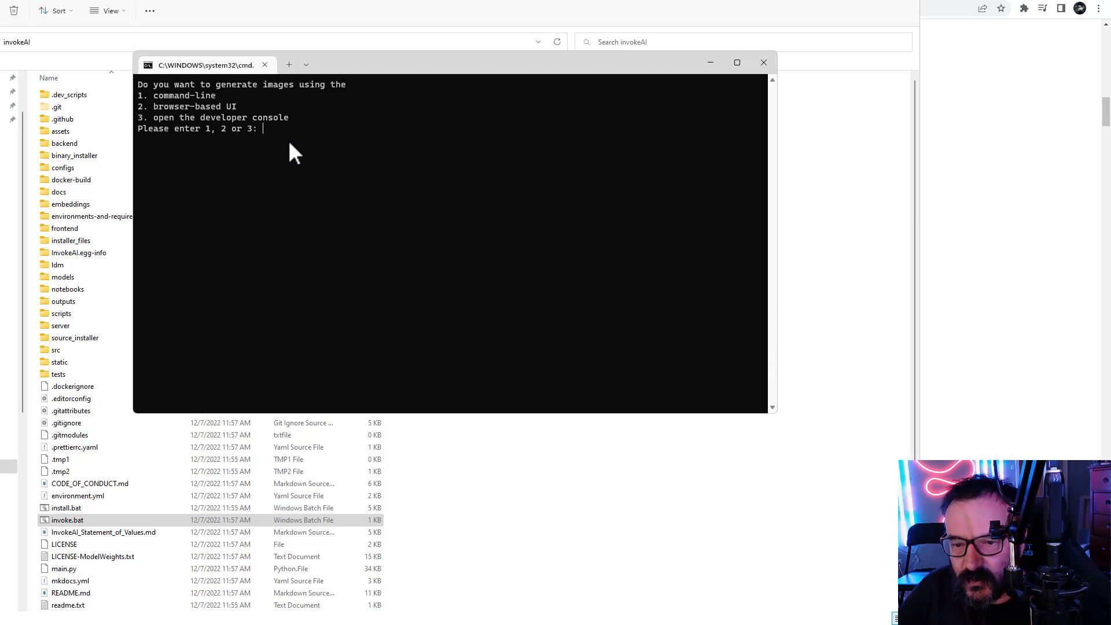
pyautogui.press('Return')
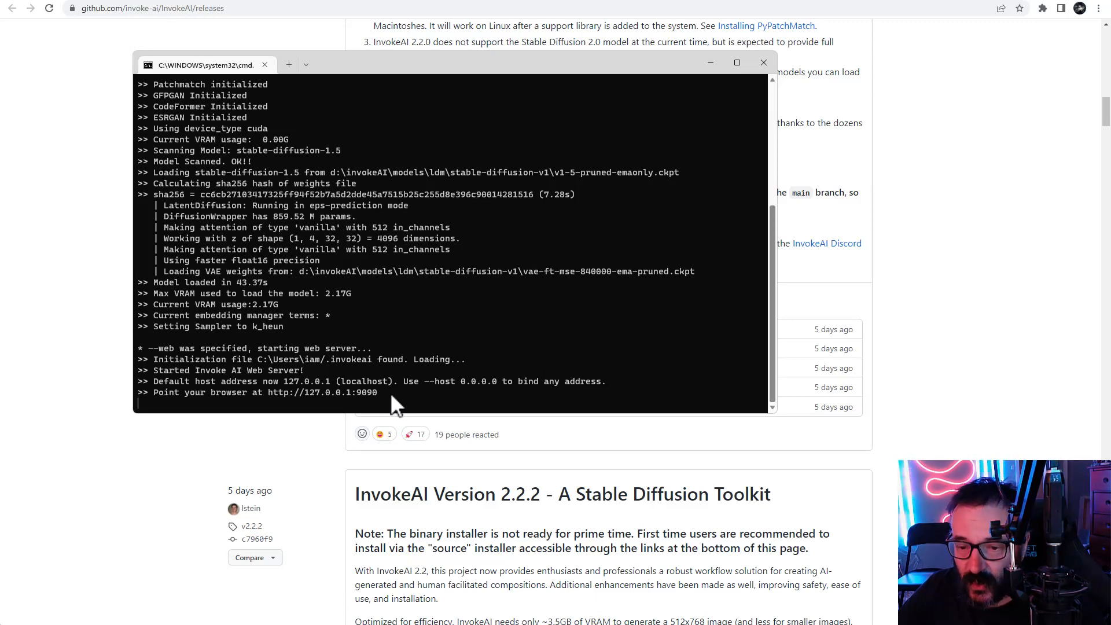
# Open Task Manager, check the GPU's dedicated memory usage, and move its window clear of the console.
pyautogui.hotkey('ctrl', 'shift', 'Escape')
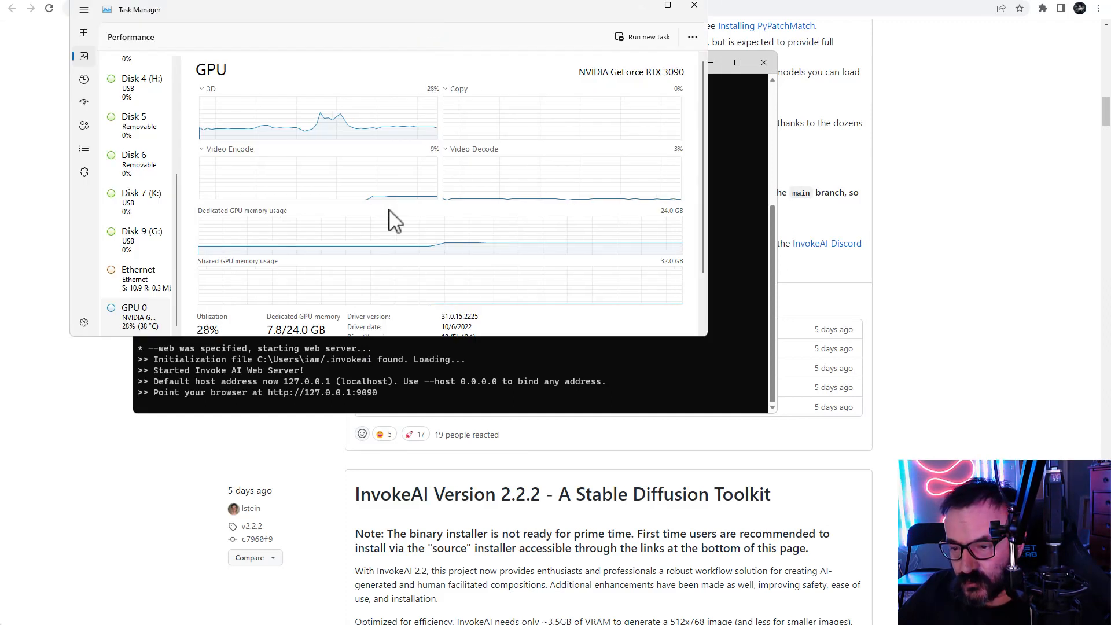
pyautogui.scroll(-1, 395, 220)
pyautogui.scroll(-1, 324, 273)
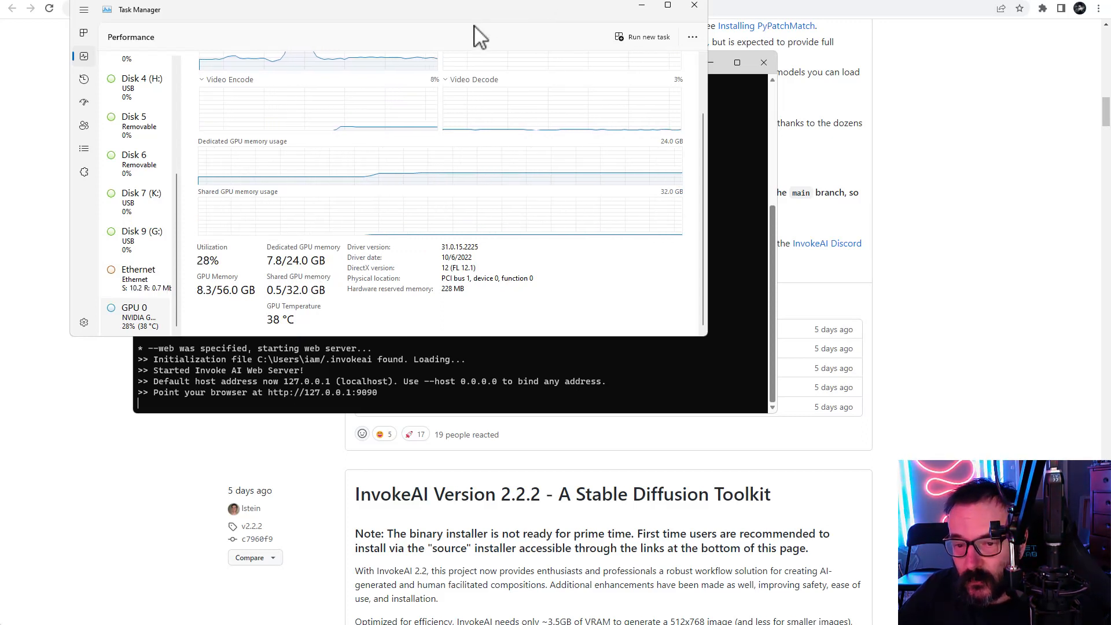
pyautogui.moveTo(474, 10); pyautogui.dragTo(1110, 88)
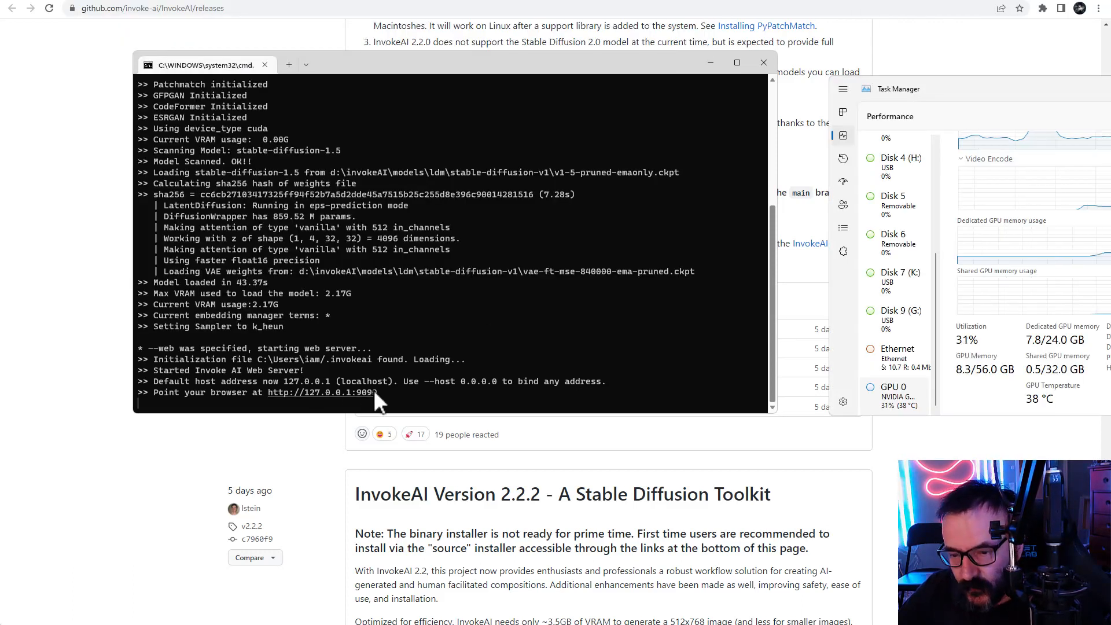
pyautogui.moveTo(386, 392); pyautogui.dragTo(269, 395)
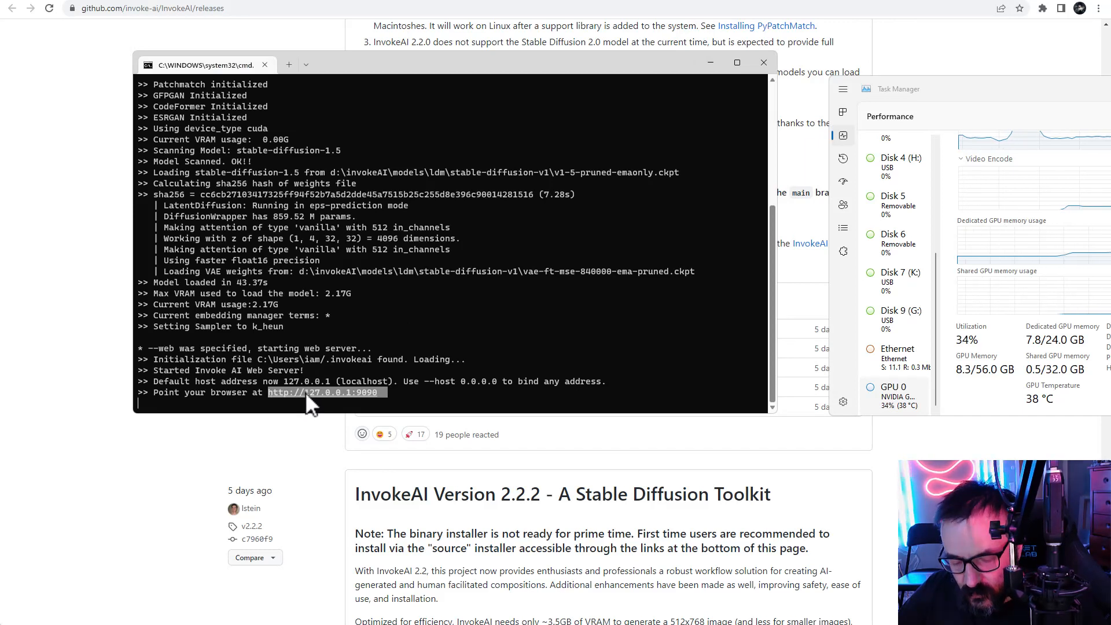
pyautogui.hotkey('ctrl', 'c')
pyautogui.click(852, 1)
pyautogui.hotkey('ctrl', 't')
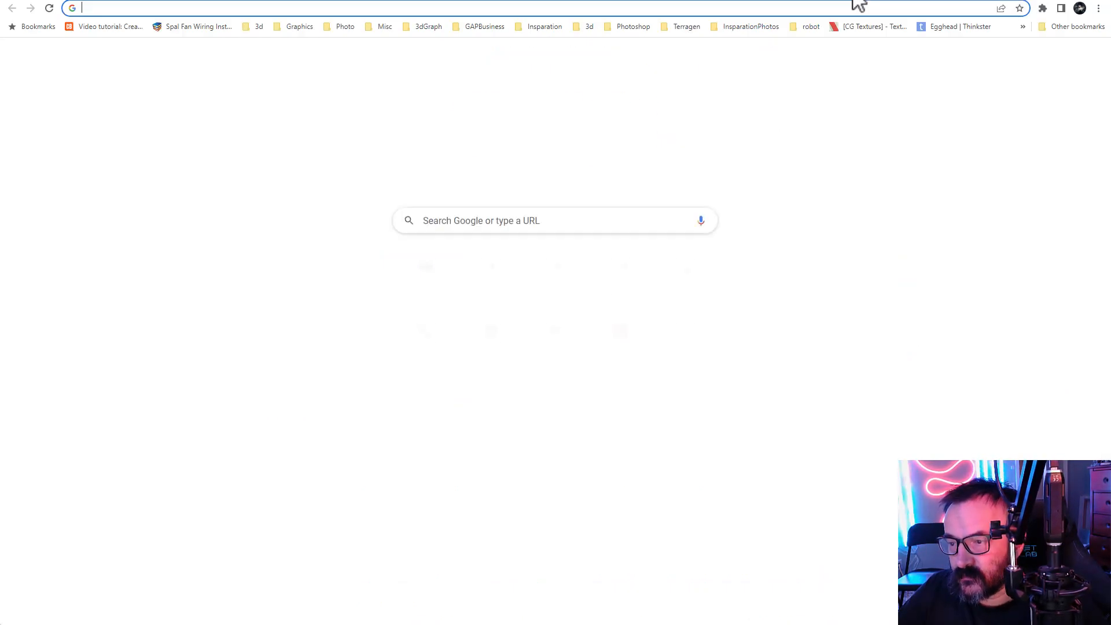
pyautogui.hotkey('ctrl', 'v')
pyautogui.press('Return')
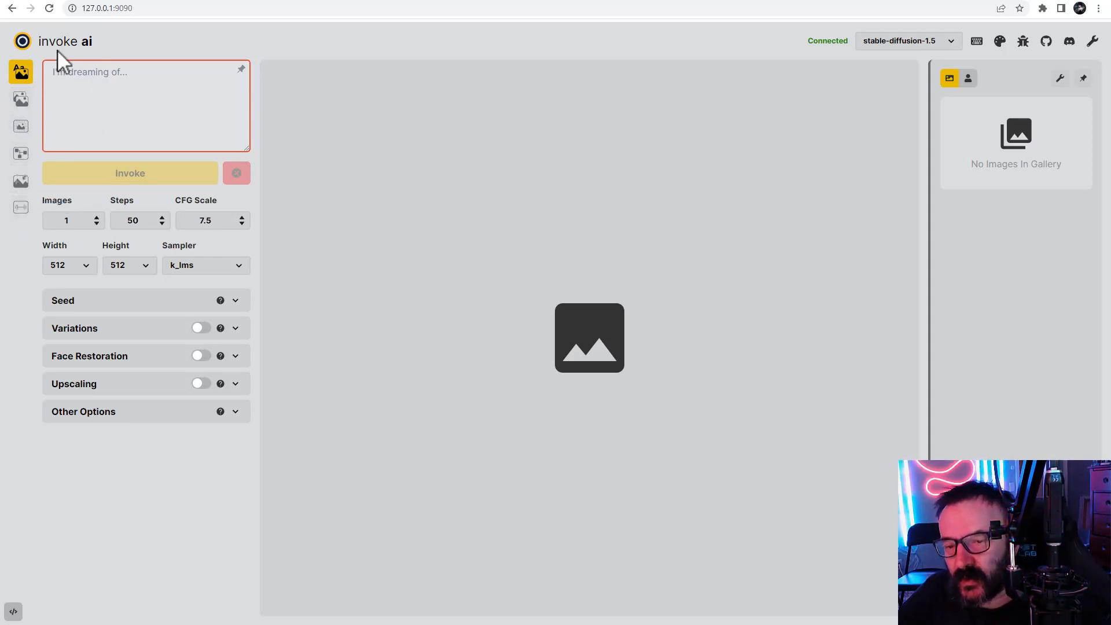
# Look through the available models, keeping stable-diffusion-1.5 selected, and check the theme choices.
pyautogui.click(124, 85)
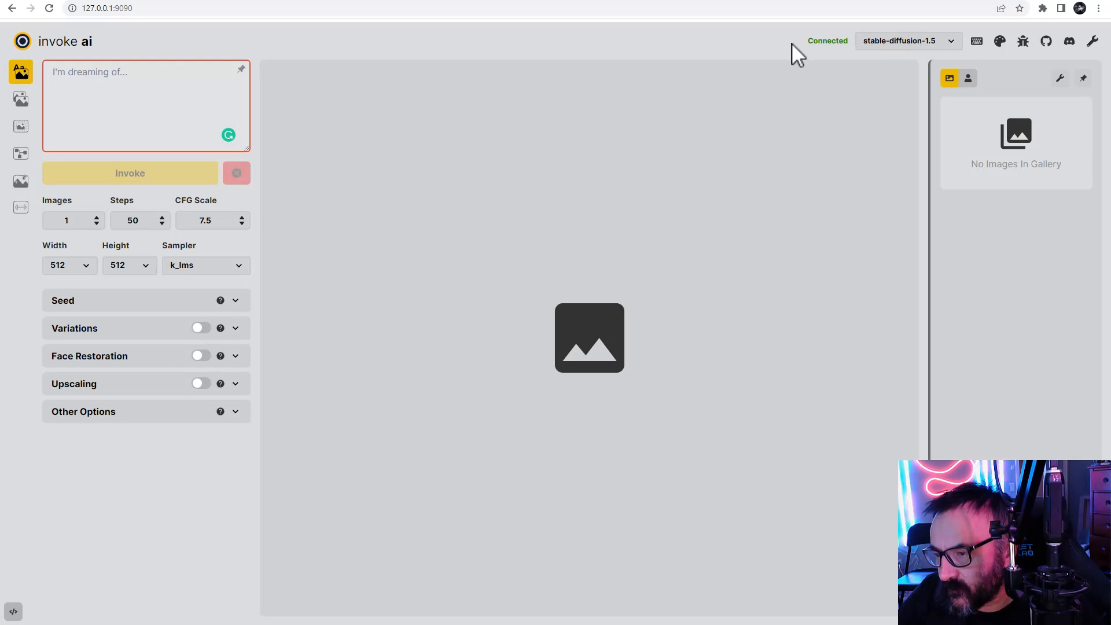
pyautogui.click(950, 39)
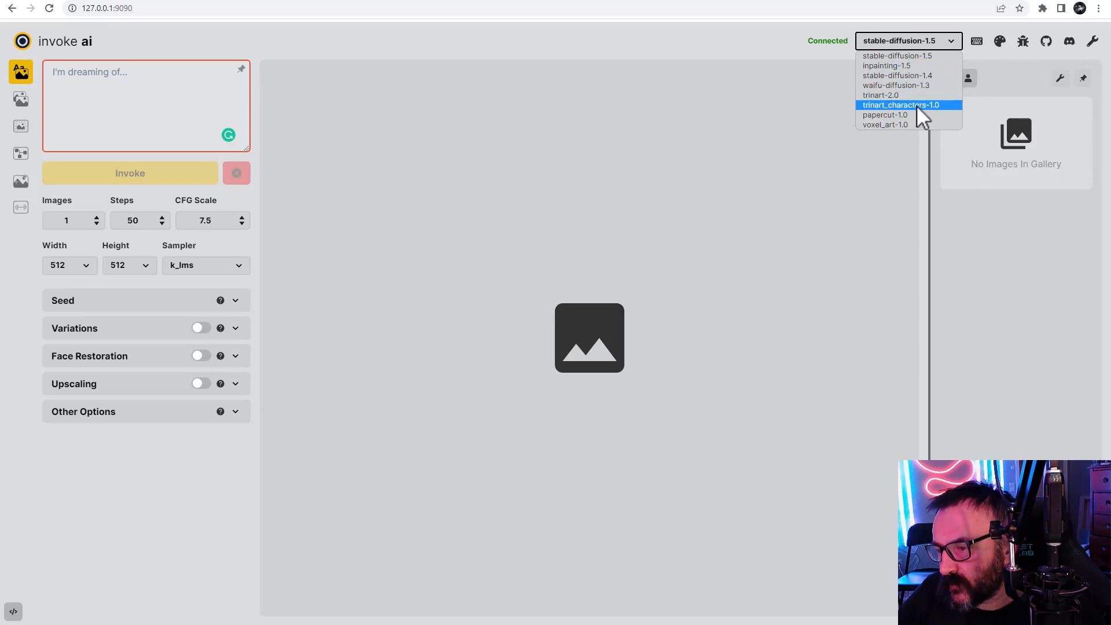
pyautogui.click(914, 56)
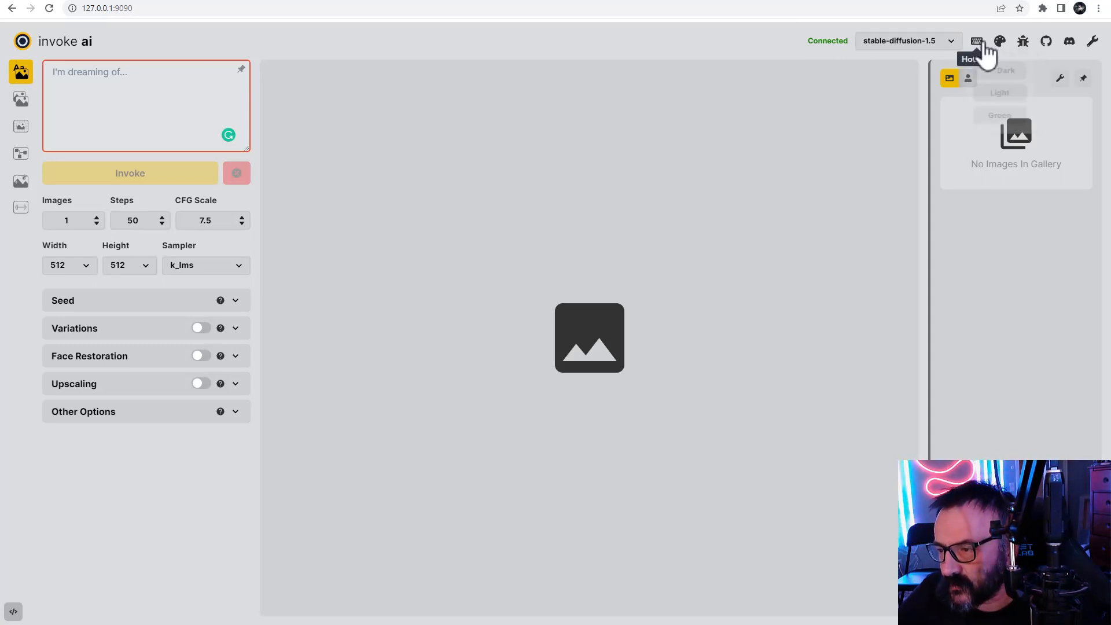
pyautogui.moveTo(1005, 42)
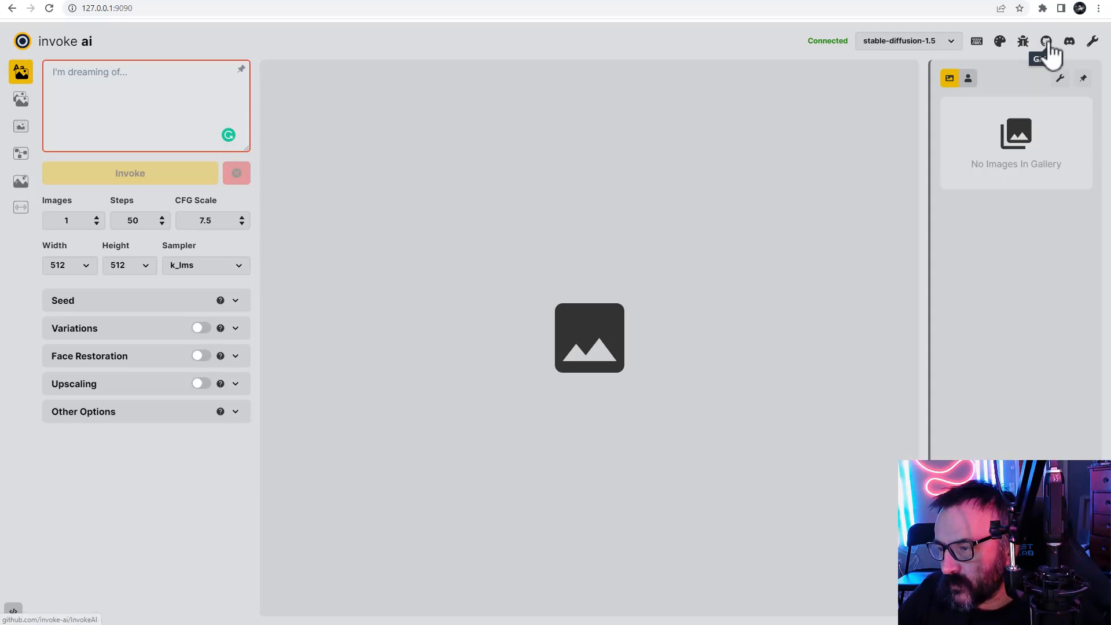
# Review the Settings dialog, including the expanded Models list, display options and Reset Web UI section, and close it.
pyautogui.click(1093, 43)
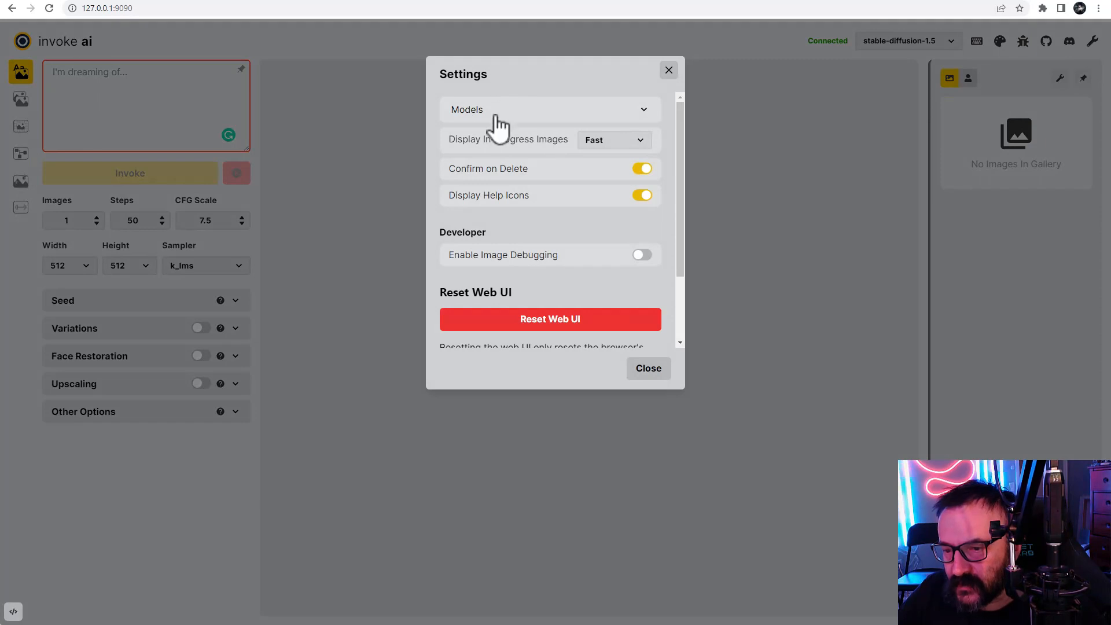
pyautogui.click(645, 110)
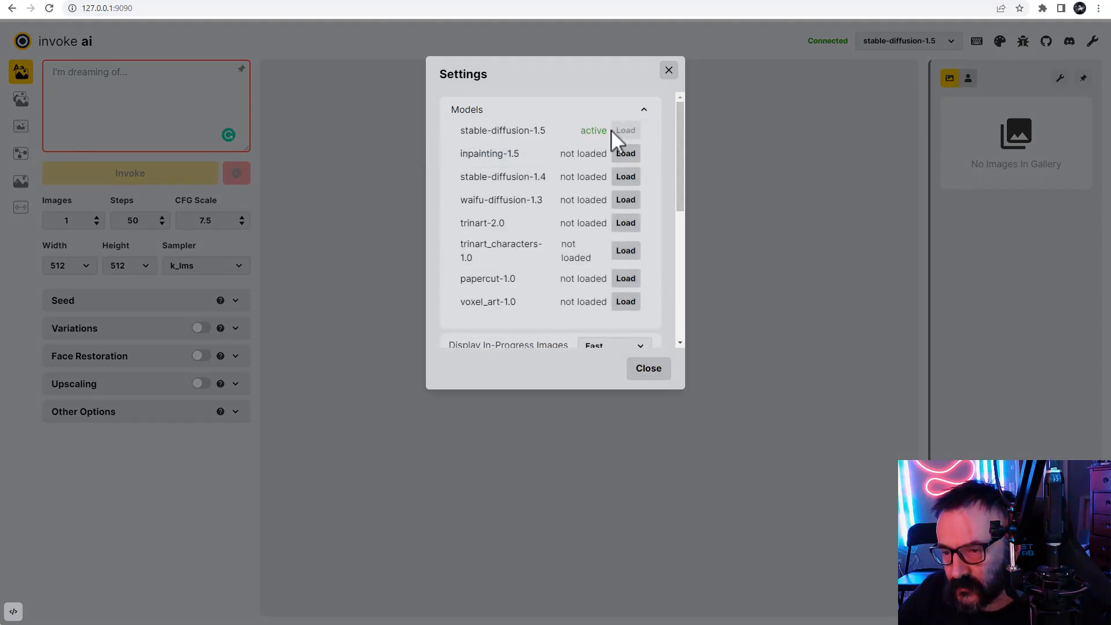
pyautogui.scroll(-2, 595, 203)
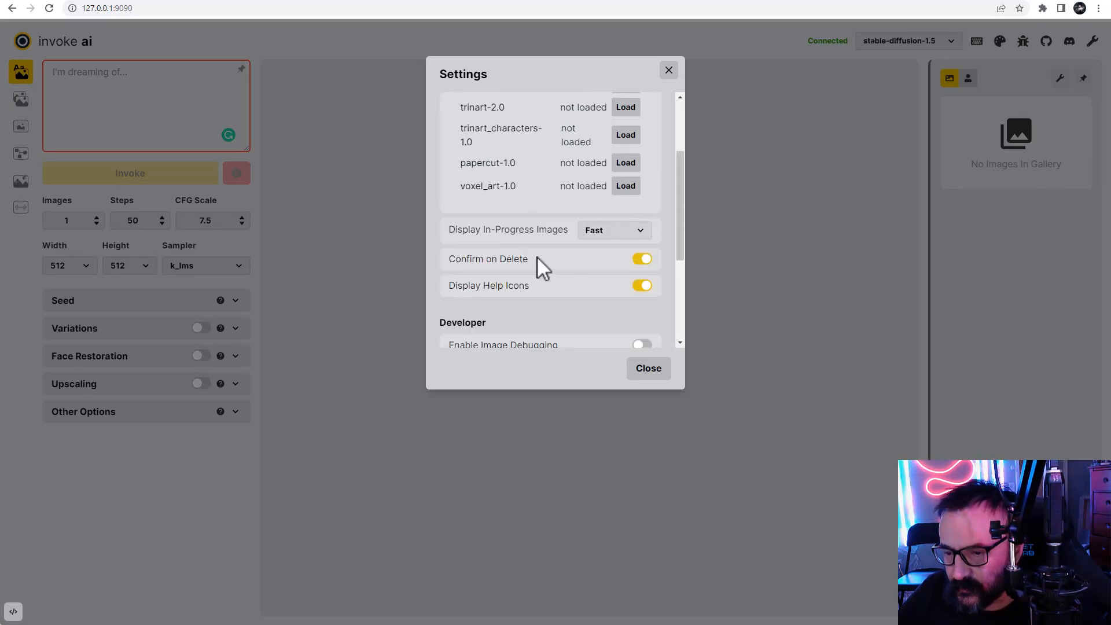
pyautogui.scroll(-2, 531, 274)
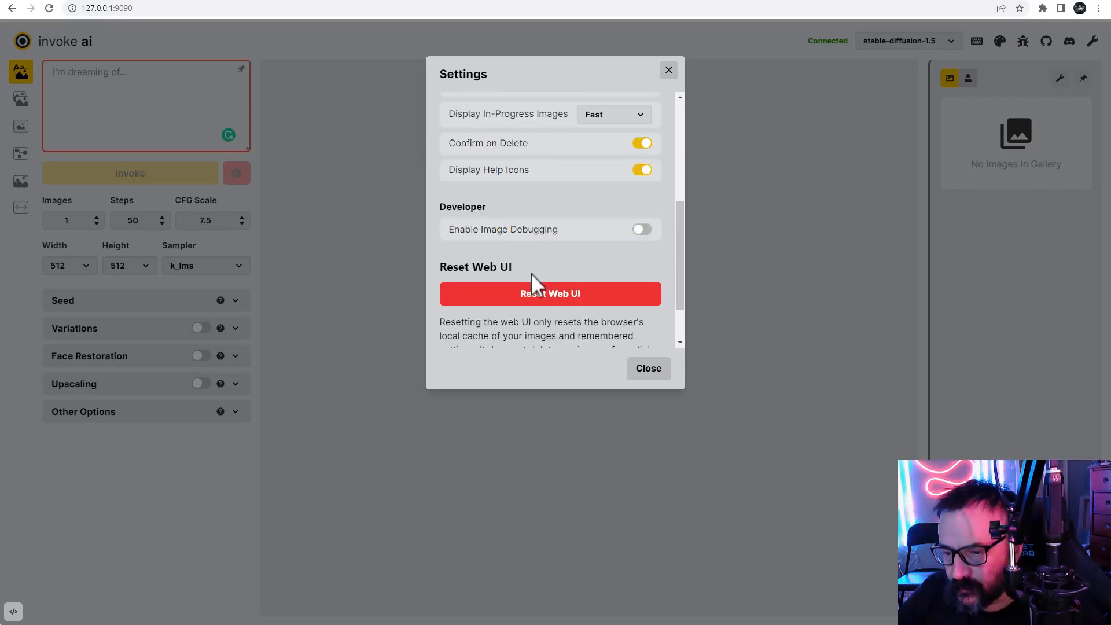
pyautogui.click(643, 373)
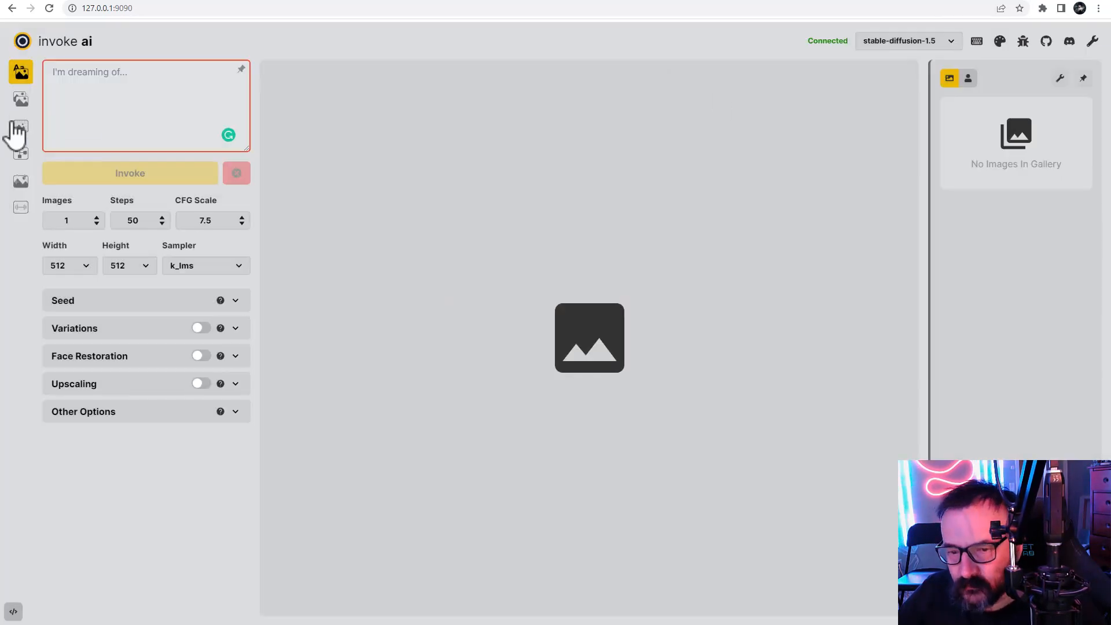
# Enter "dragon ball z" as the text-to-image prompt, leaving the CFG scale at 7.5.
pyautogui.click(158, 74)
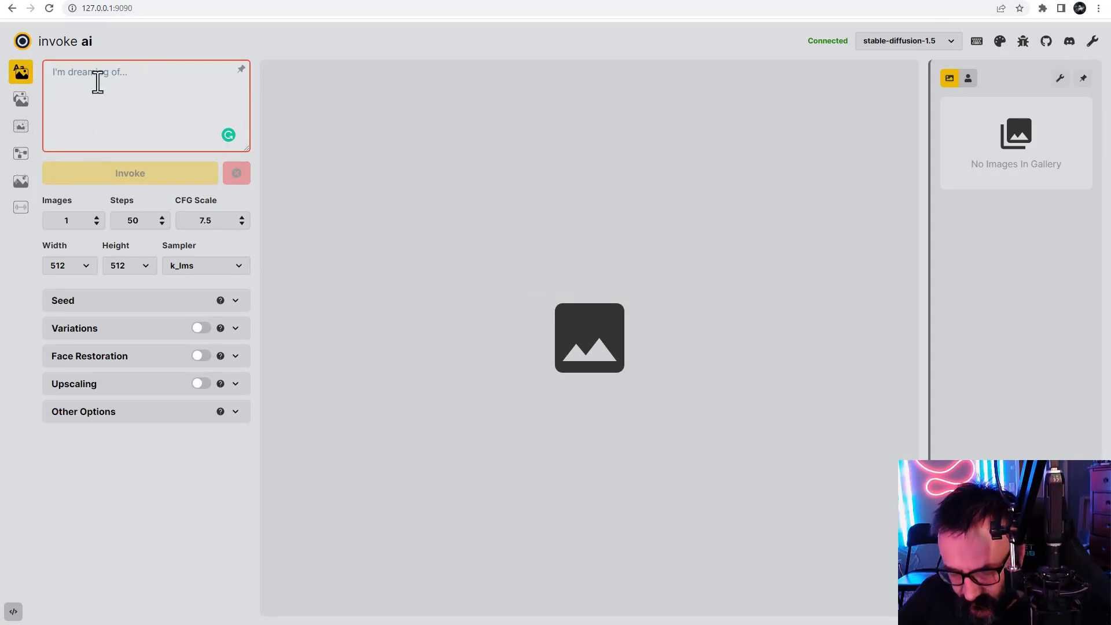
pyautogui.write('dragon ball z')
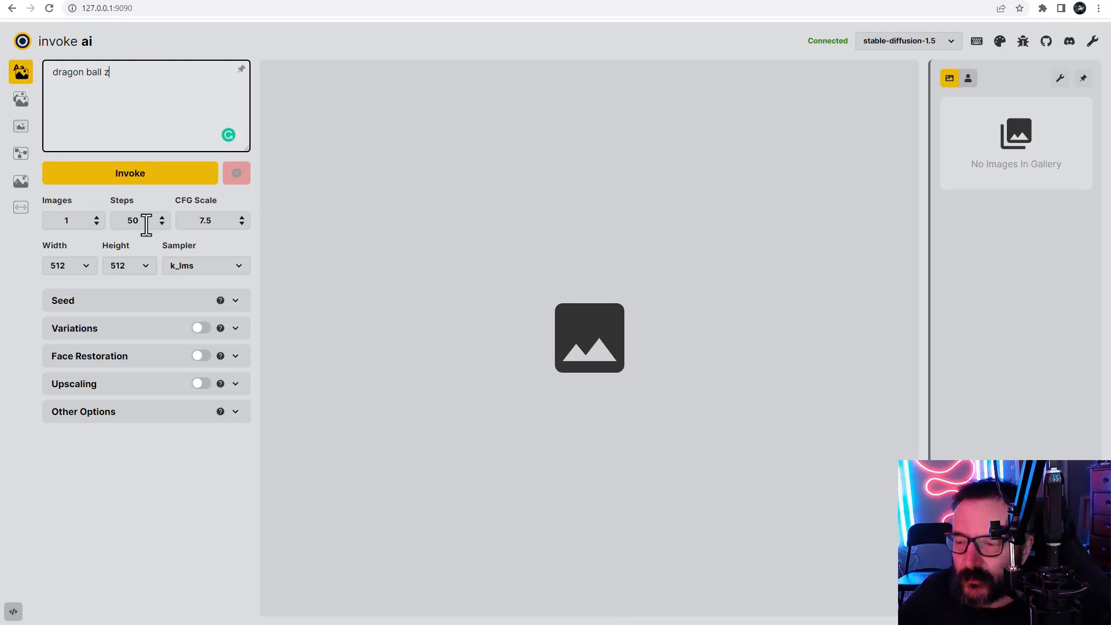
pyautogui.click(217, 220)
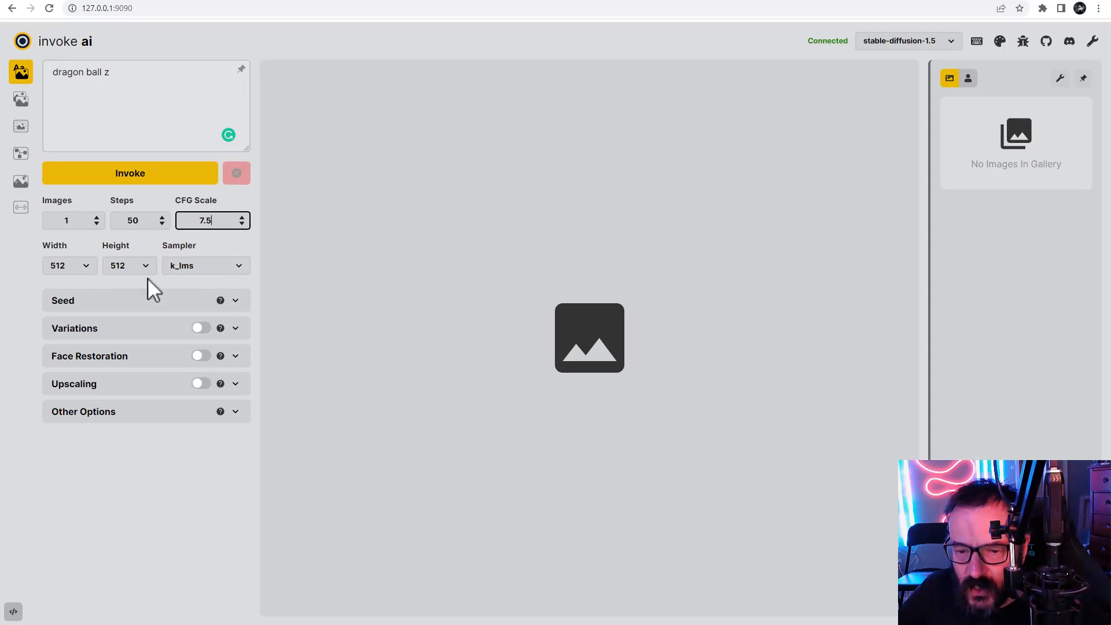
# Check the Seed and Variations options and start generating the image.
pyautogui.click(235, 300)
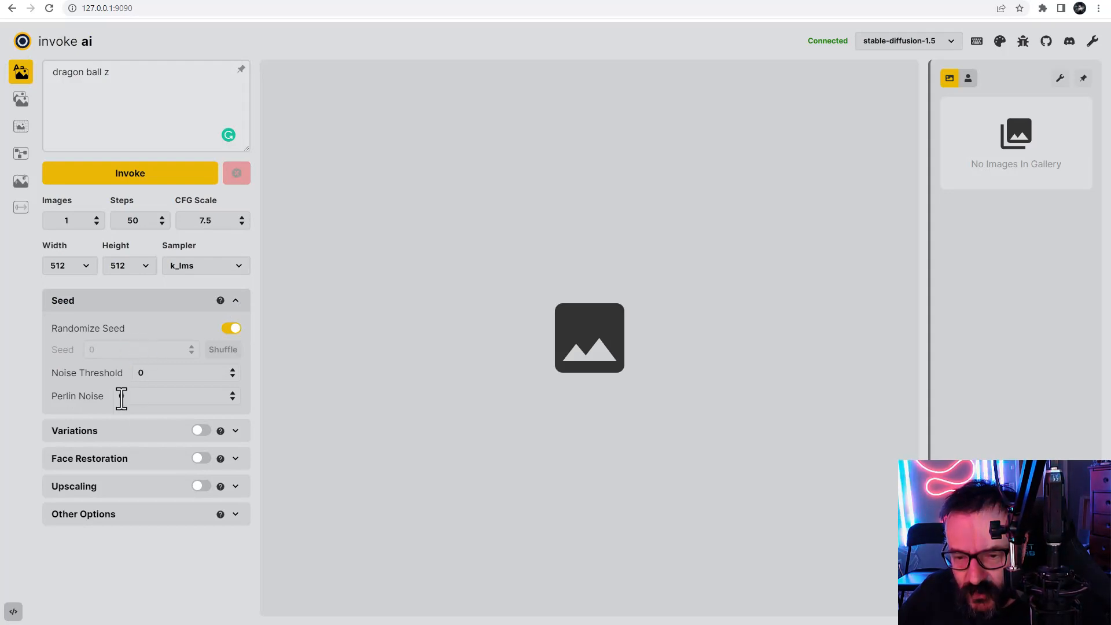
pyautogui.click(235, 300)
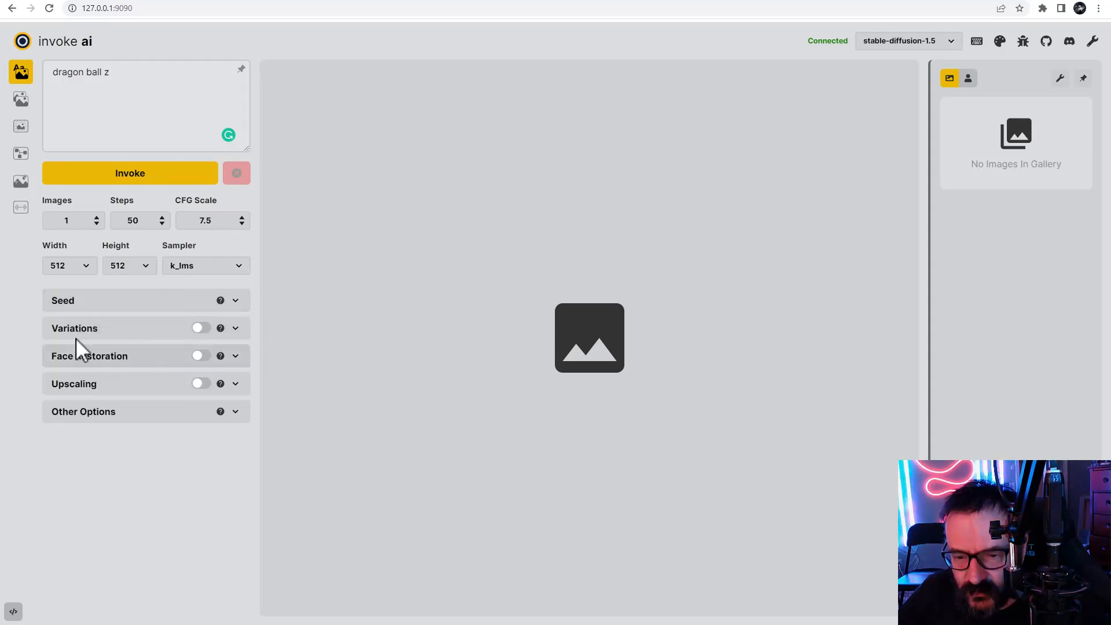
pyautogui.click(236, 328)
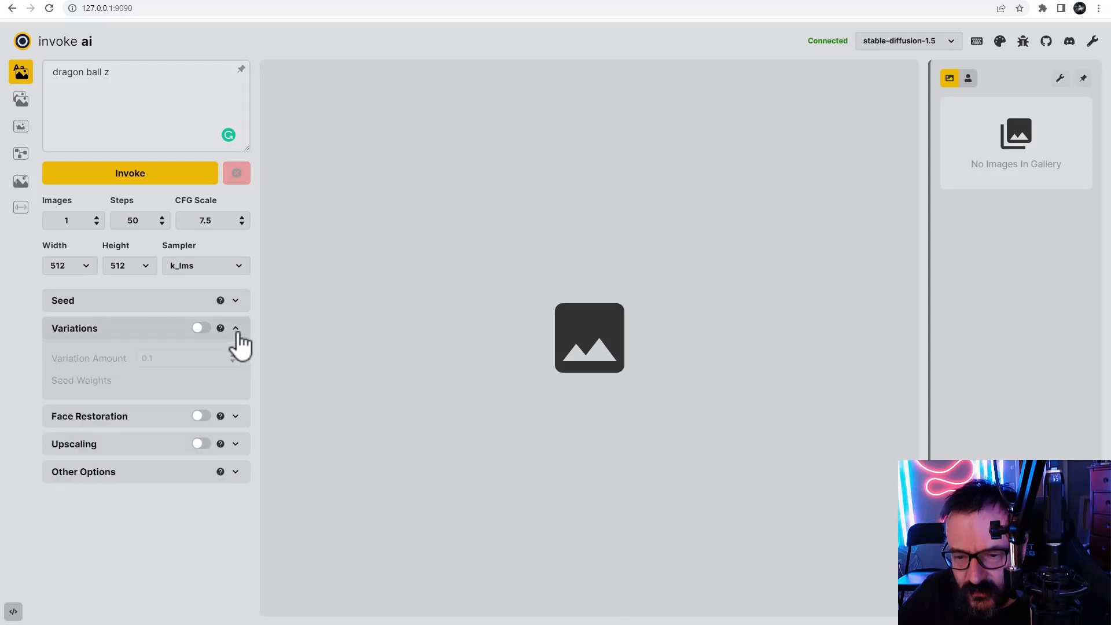
pyautogui.click(236, 329)
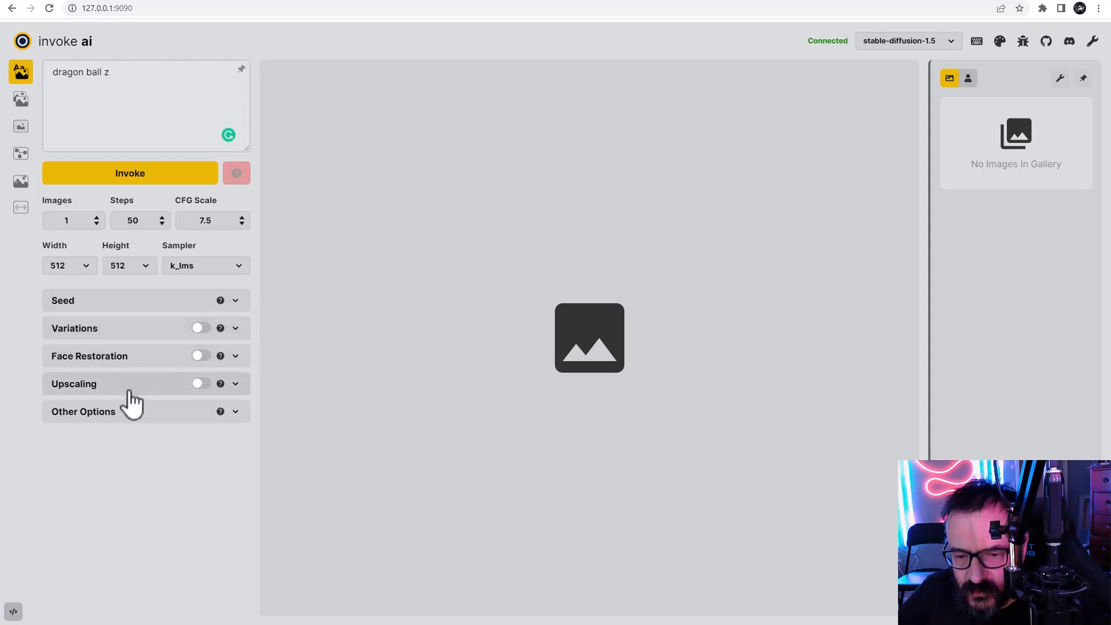
pyautogui.click(118, 174)
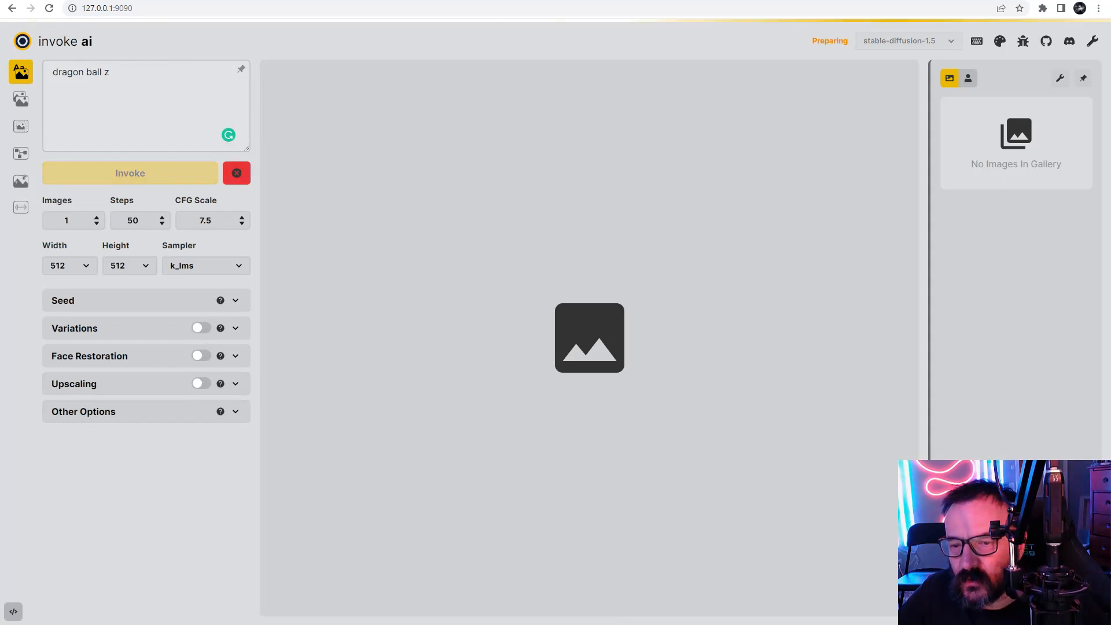
# Bring up Task Manager during the generation to examine GPU memory usage and utilization.
pyautogui.hotkey('ctrl', 'shift', 'Escape')
pyautogui.moveTo(1099, 95); pyautogui.dragTo(743, 81)
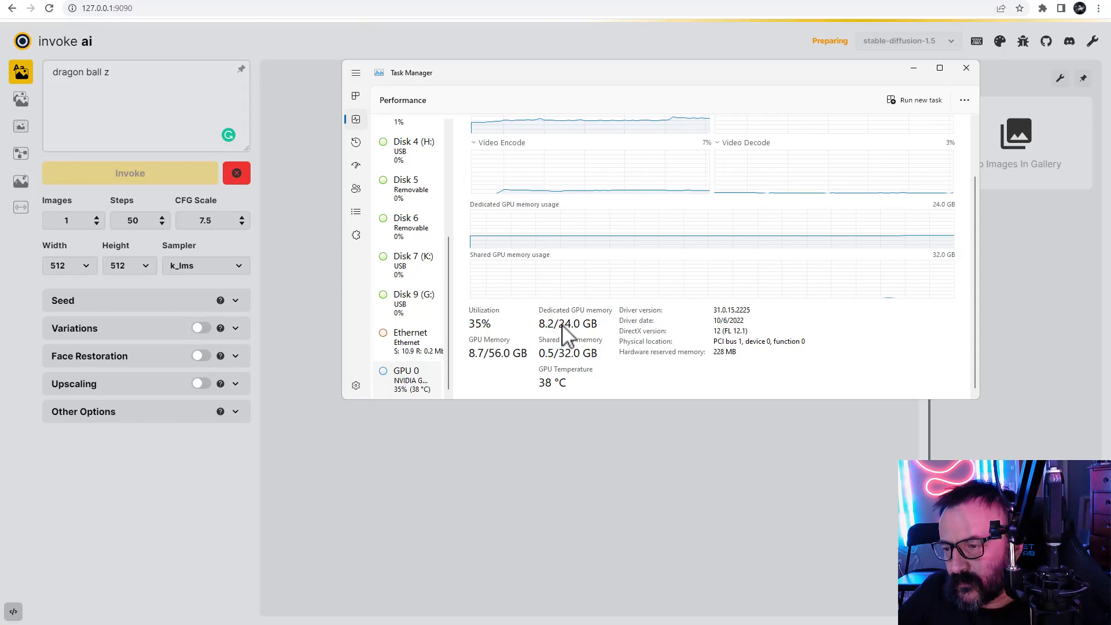
pyautogui.moveTo(742, 63); pyautogui.dragTo(852, 268)
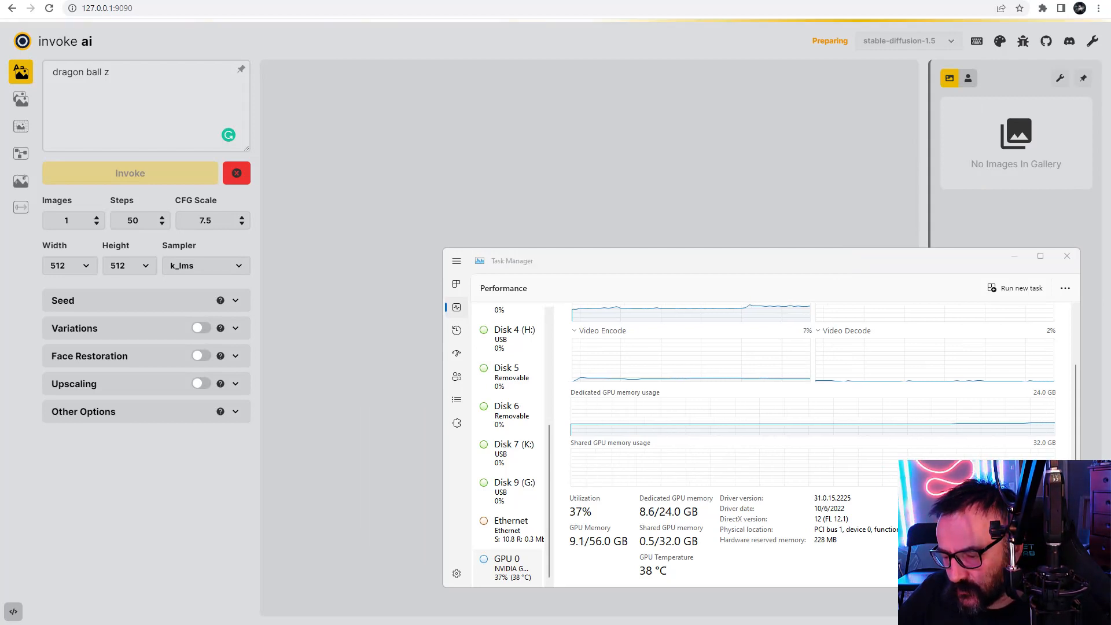
# Review the console's generation time and VRAM stats against Task Manager's GPU memory, and move both windows off the generated image.
pyautogui.hotkey('alt', 'Tab')
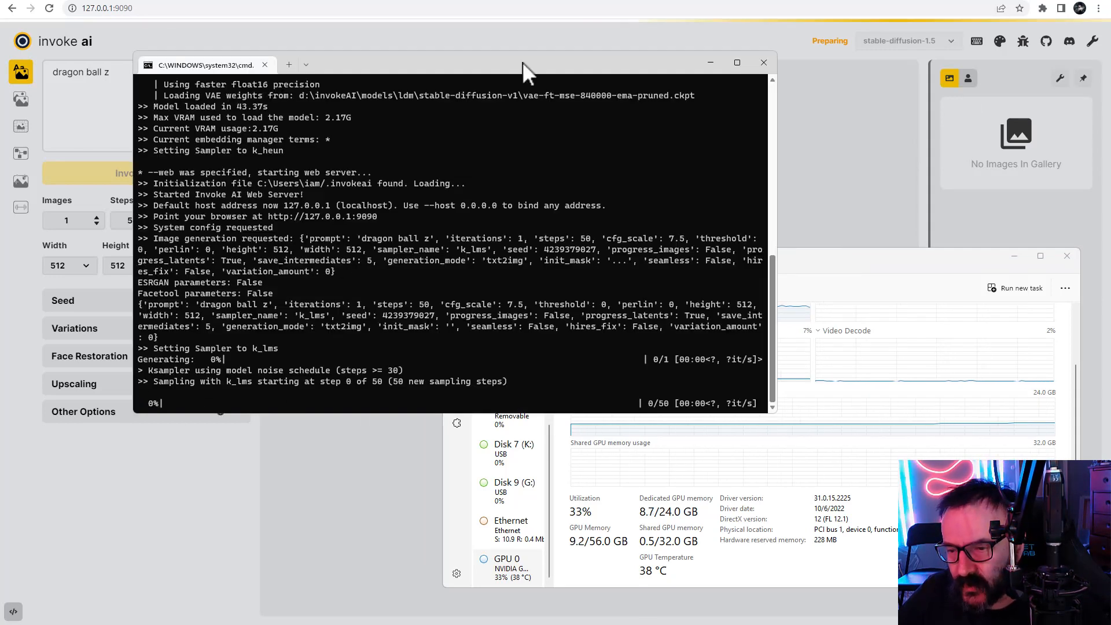
pyautogui.moveTo(523, 60); pyautogui.dragTo(240, 60)
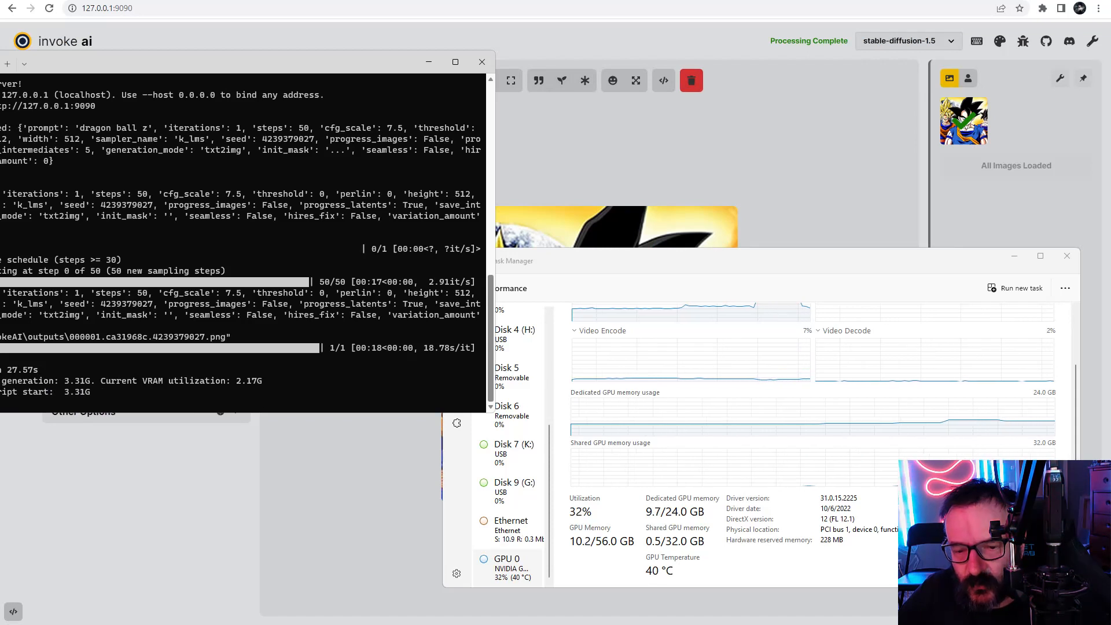
pyautogui.moveTo(206, 56); pyautogui.dragTo(353, 60)
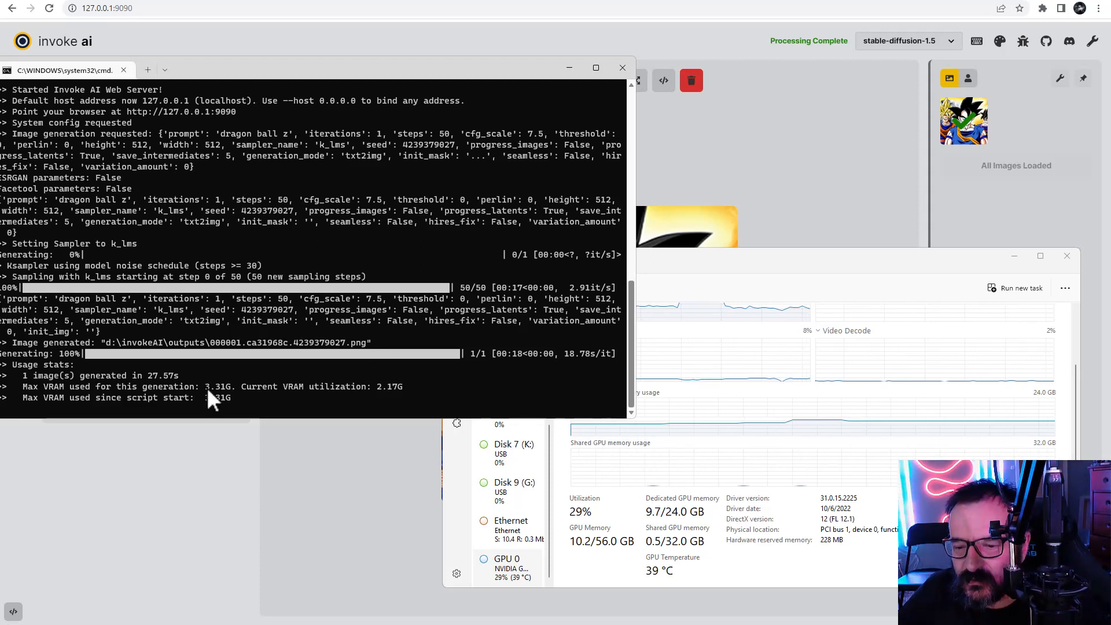
pyautogui.moveTo(365, 63); pyautogui.dragTo(1110, 0)
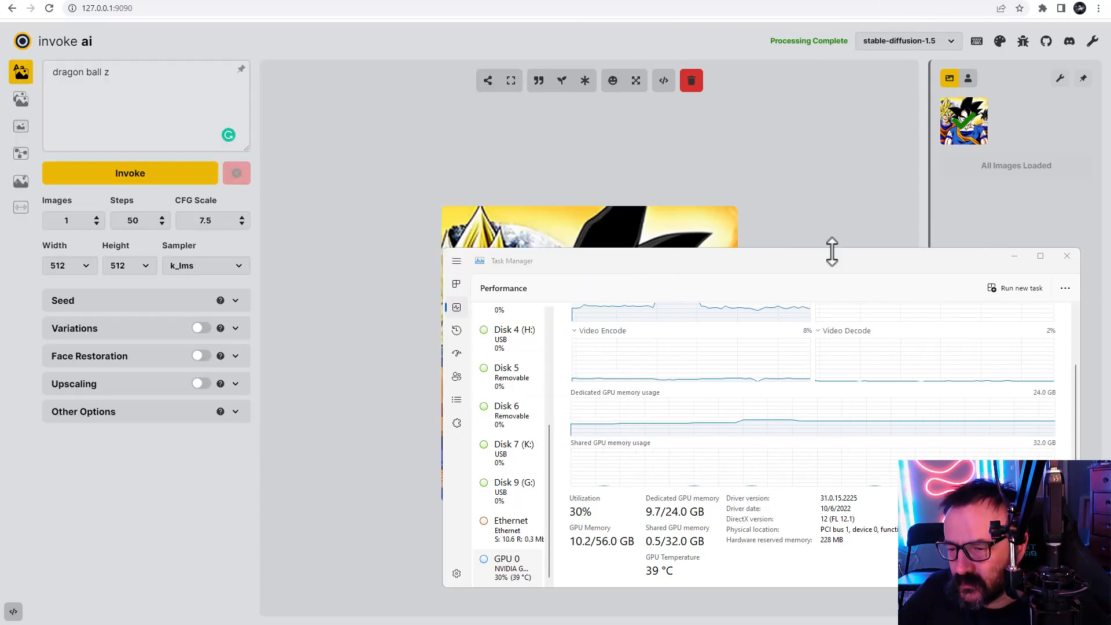
pyautogui.moveTo(846, 258); pyautogui.dragTo(585, 175)
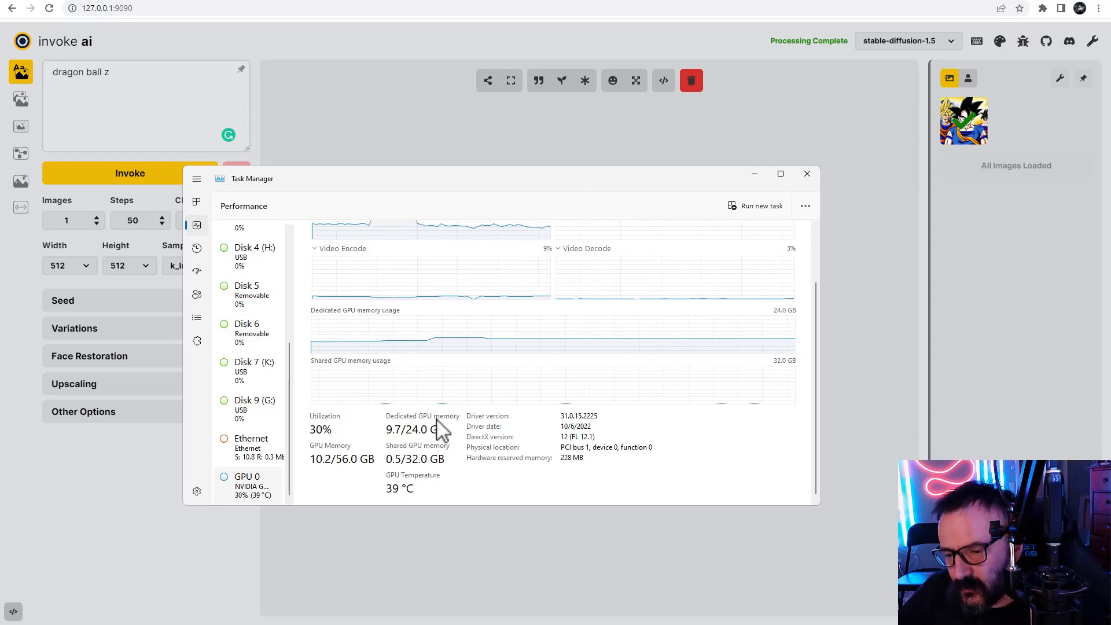
pyautogui.moveTo(566, 179); pyautogui.dragTo(1110, 75)
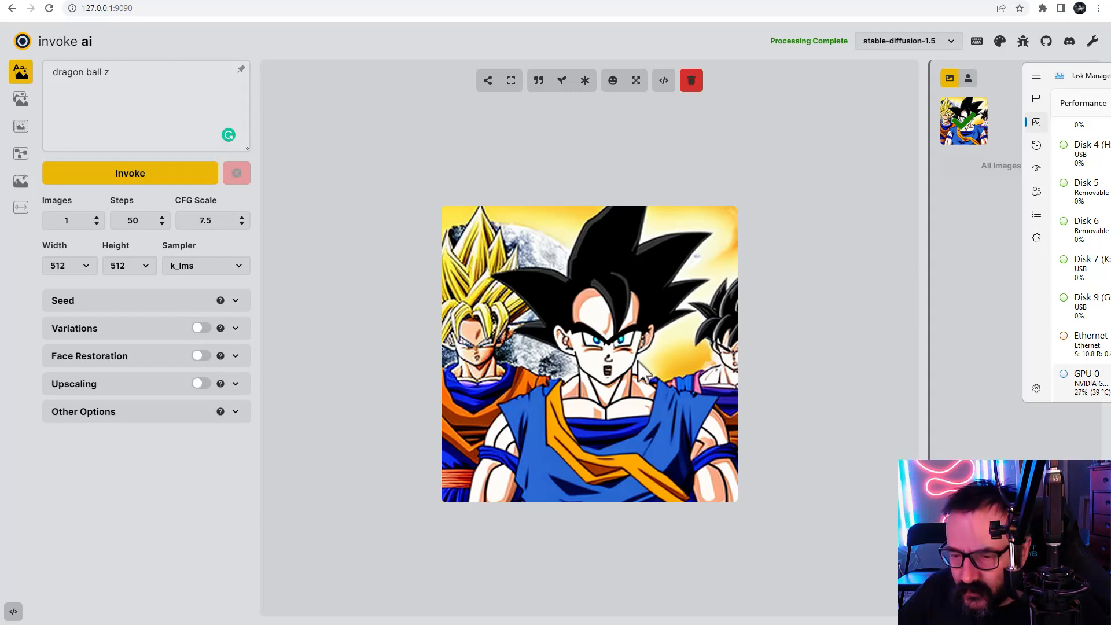
# Replace the prompt with "heavenly clouds, battle good and evil, high details, photorealistic. ultra sharp".
pyautogui.tripleClick(135, 80)
pyautogui.write('he')
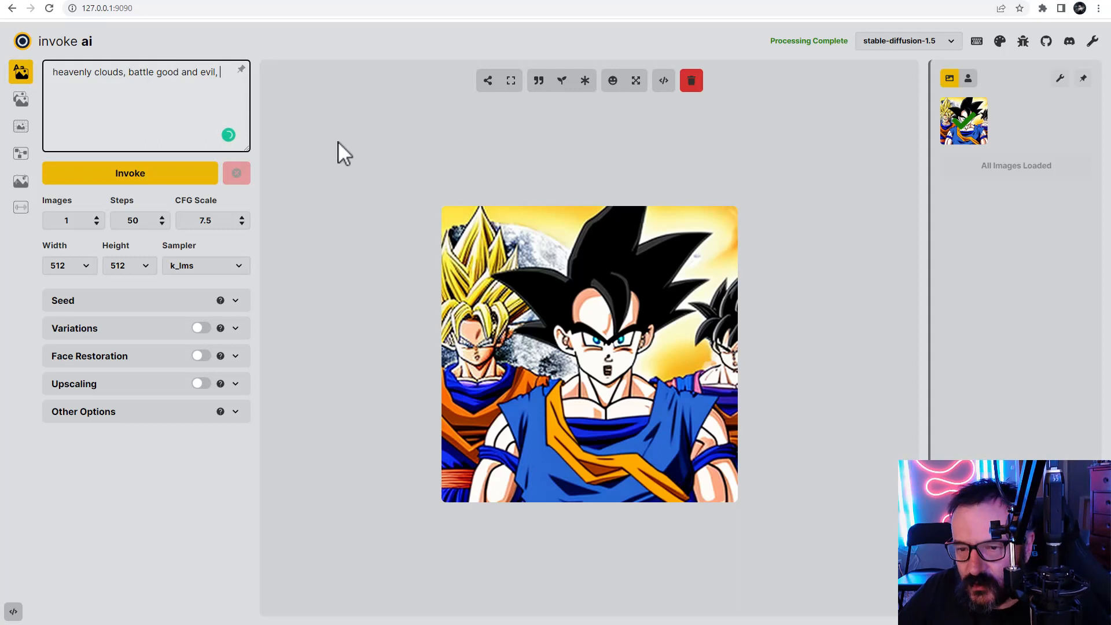
pyautogui.write('high details, photorealistic.')
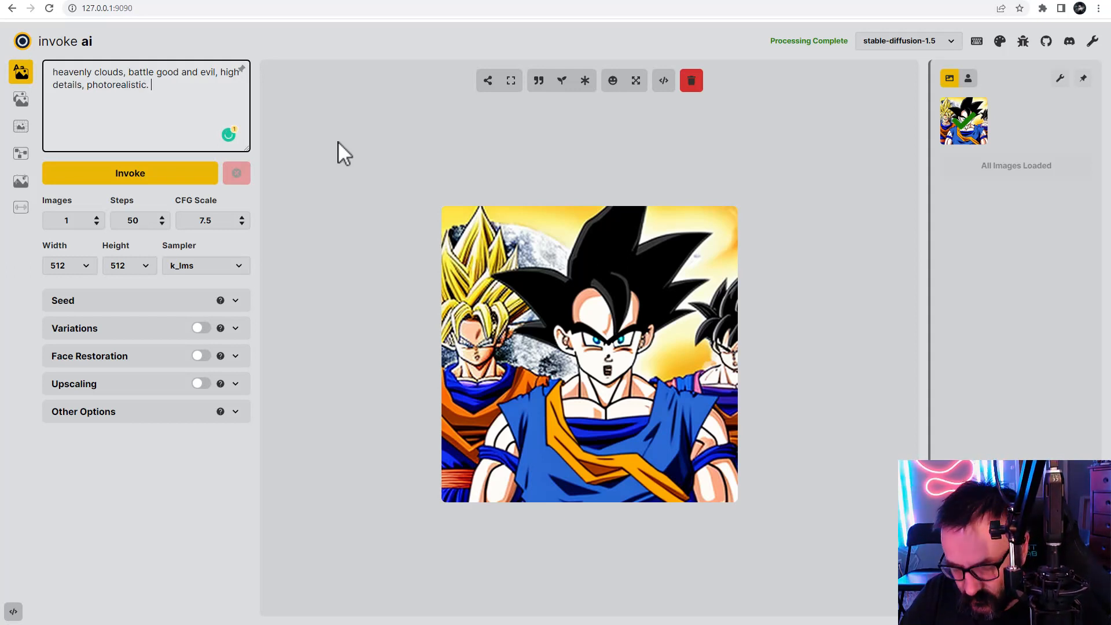
pyautogui.write('tra sharp')
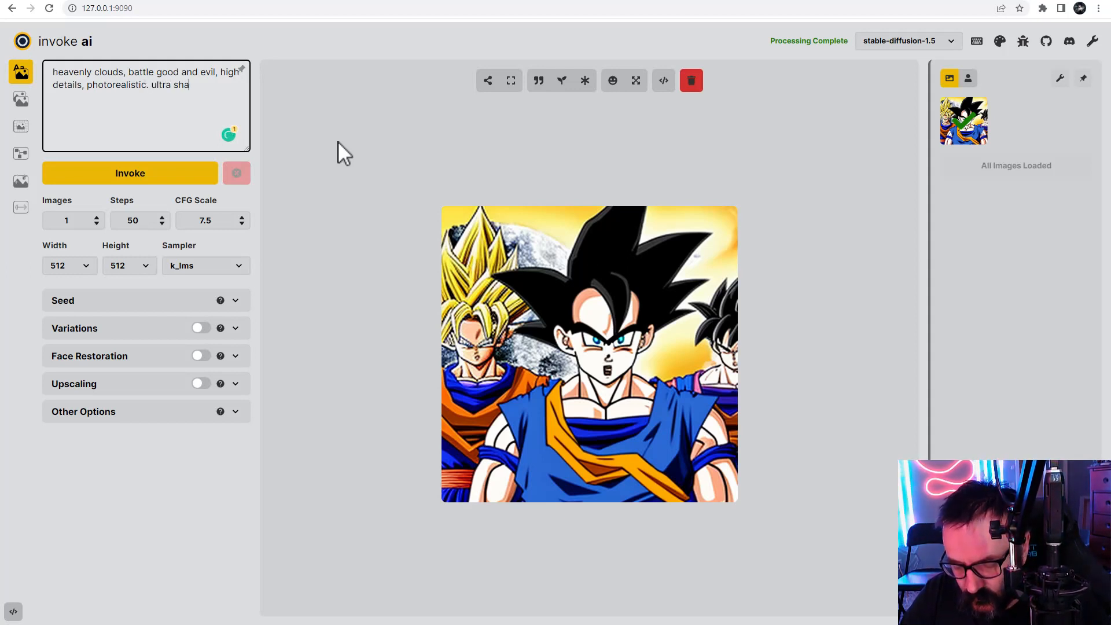
# Set the image width and height to 1024, keep the k_lms sampler, and start generating the image.
pyautogui.click(86, 265)
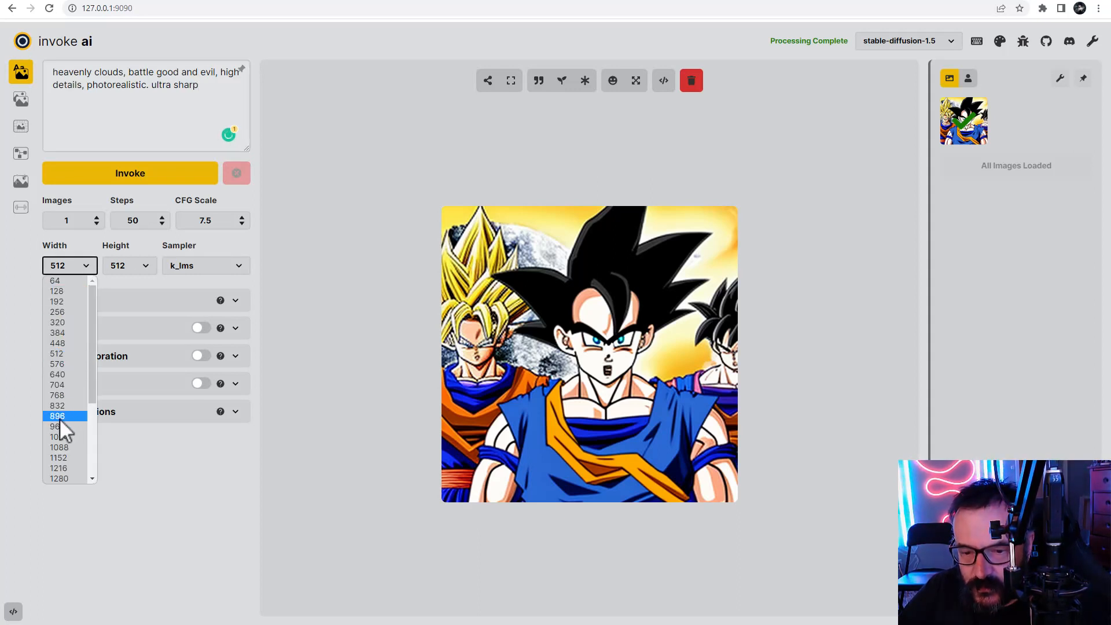
pyautogui.click(62, 438)
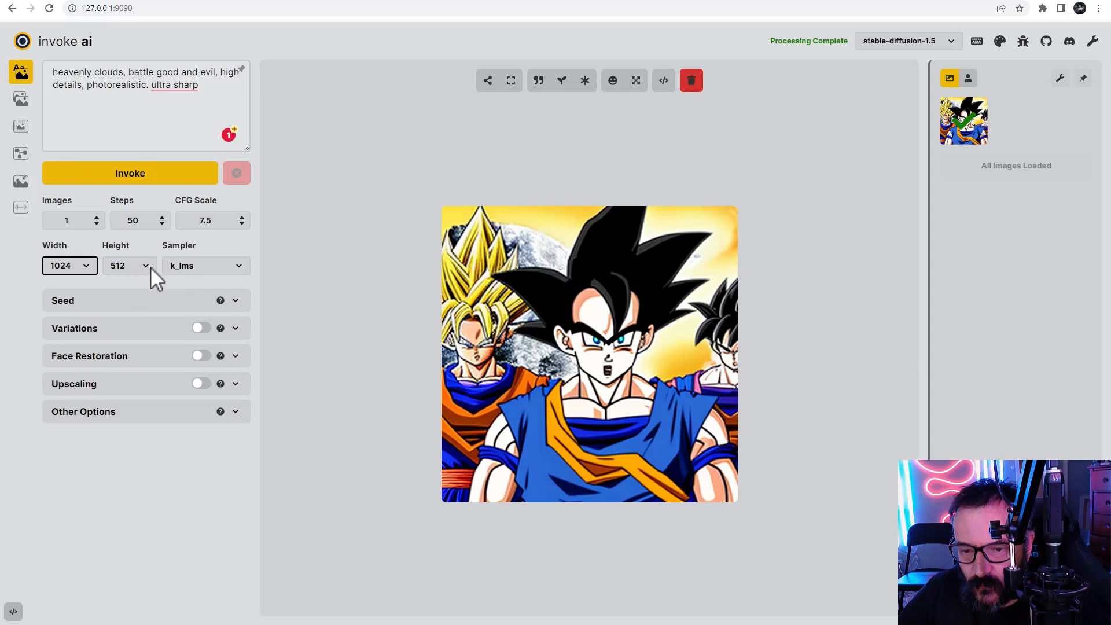
pyautogui.click(147, 266)
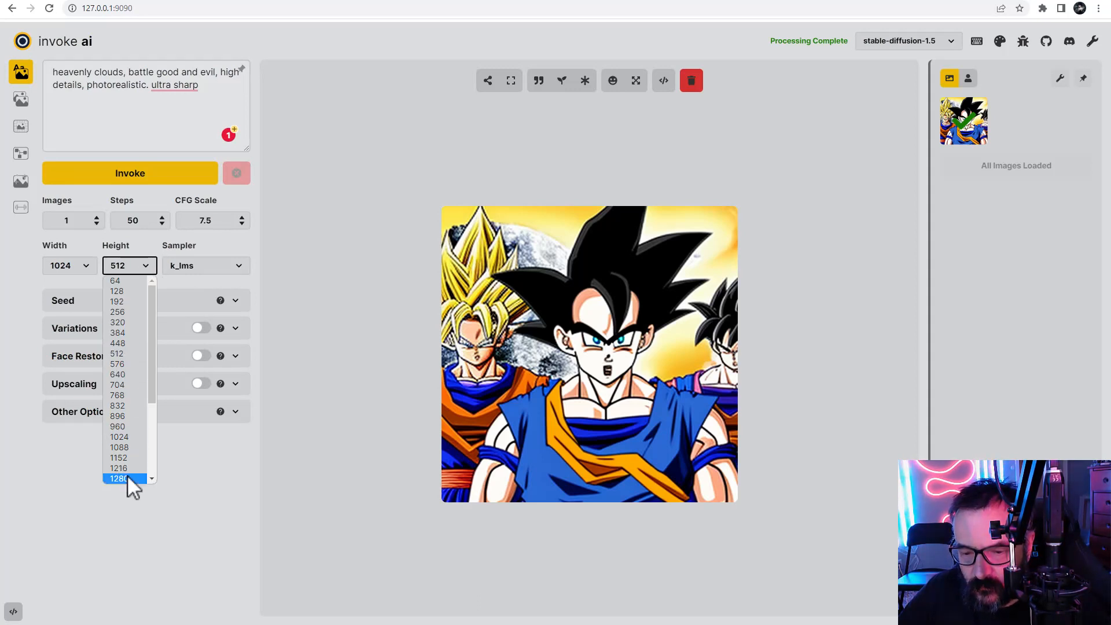
pyautogui.click(134, 437)
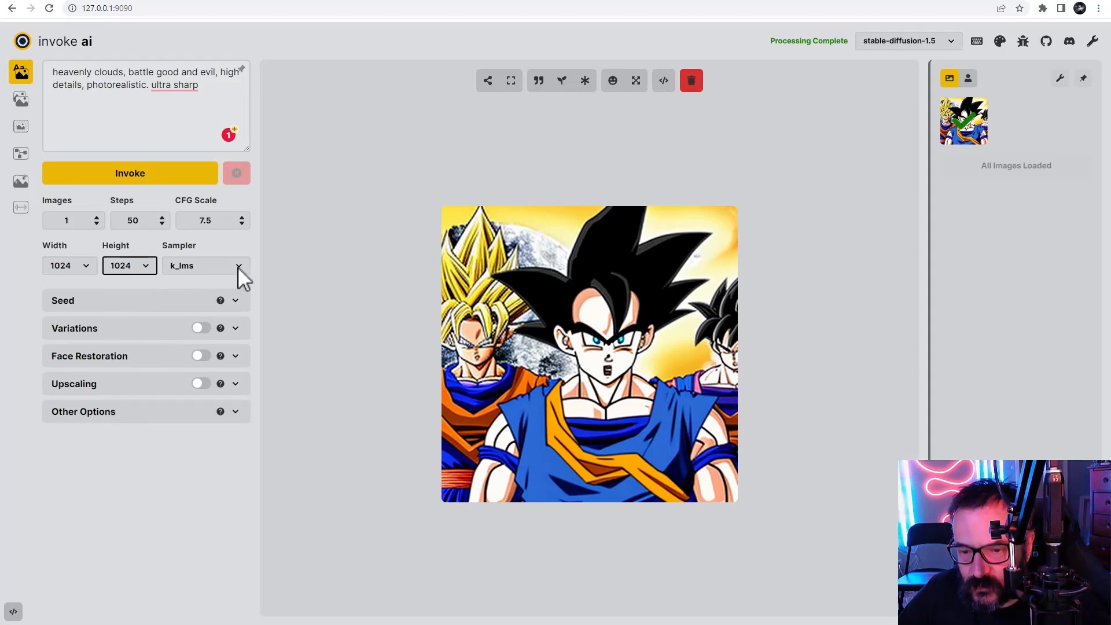
pyautogui.click(238, 267)
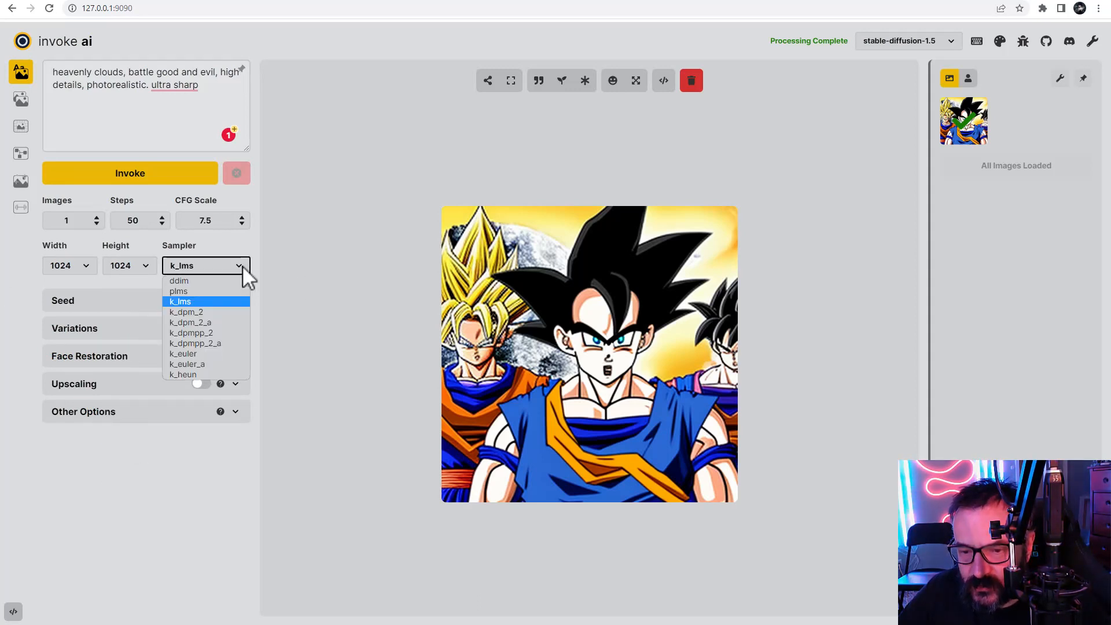
pyautogui.click(227, 303)
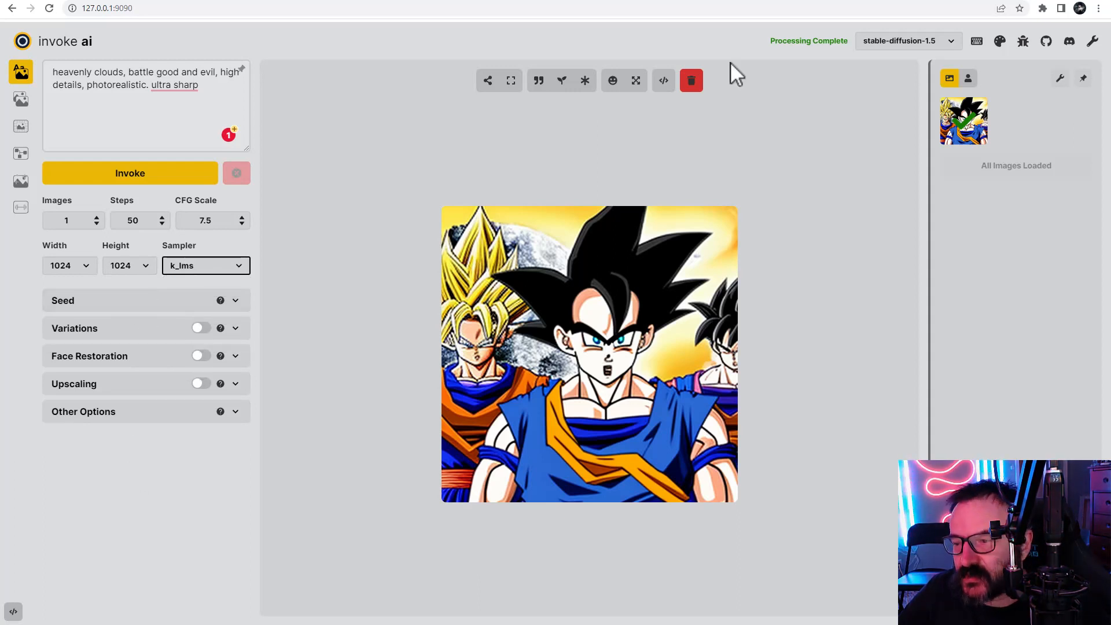
pyautogui.click(149, 176)
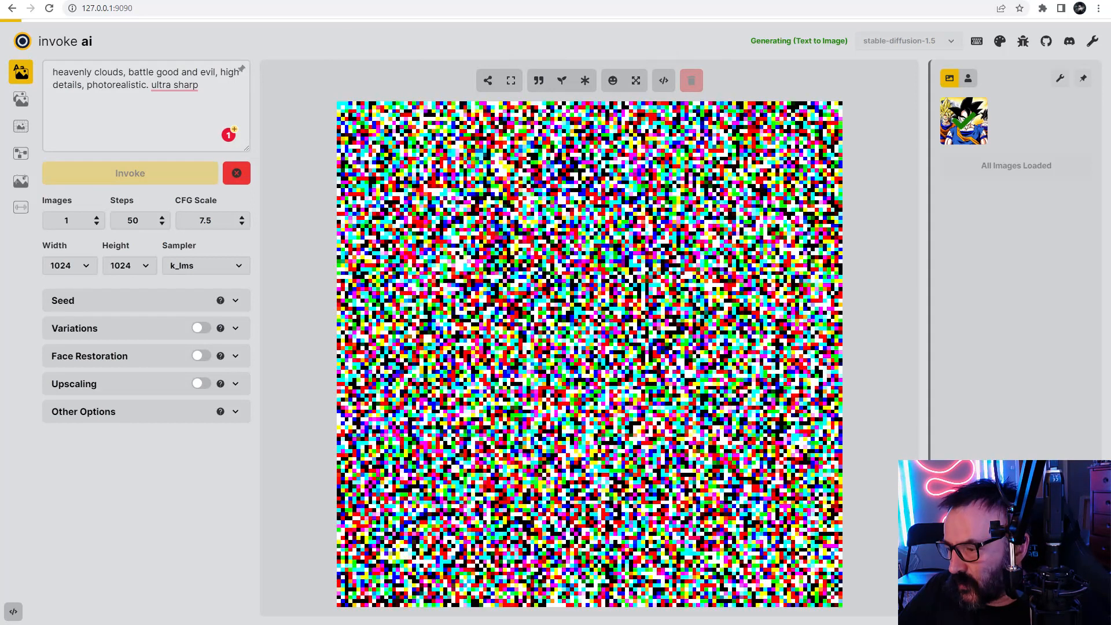
# Examine the console's progress and VRAM stats and Task Manager's GPU memory during the generation, and return to the InvokeAI page.
pyautogui.moveTo(1110, 99); pyautogui.dragTo(822, 206)
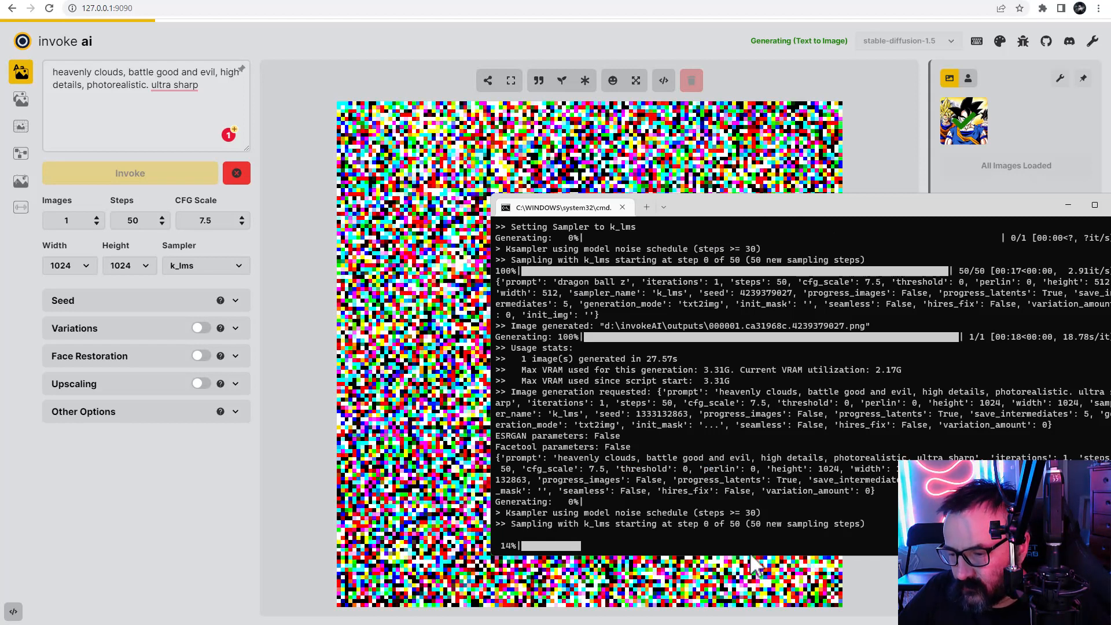
pyautogui.moveTo(987, 214); pyautogui.dragTo(918, 212)
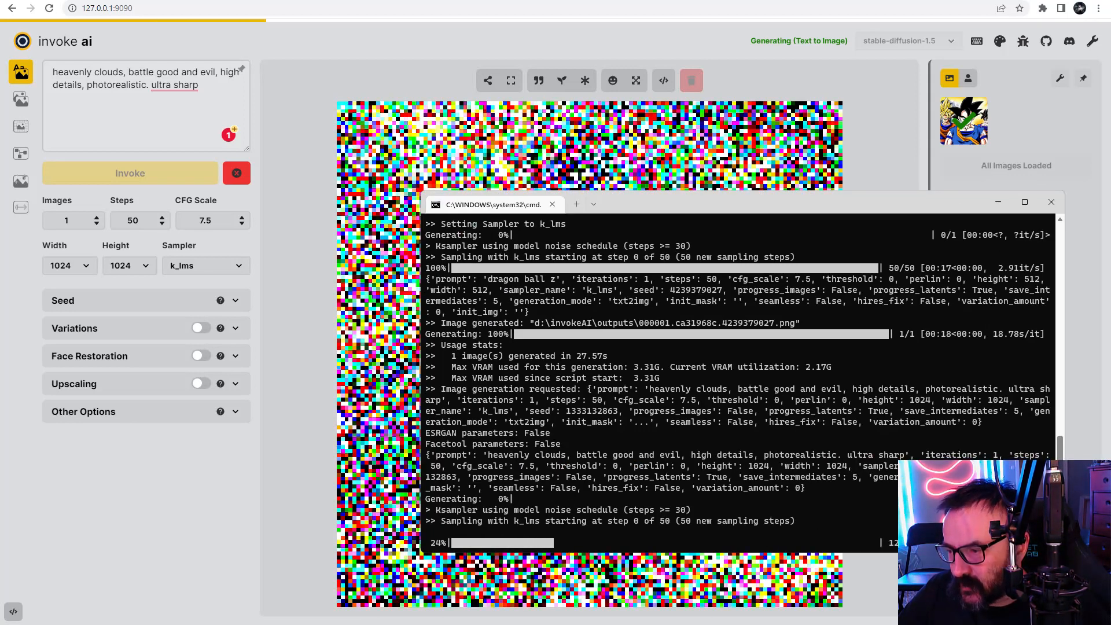
pyautogui.moveTo(1110, 68); pyautogui.dragTo(310, 54)
pyautogui.click(352, 41)
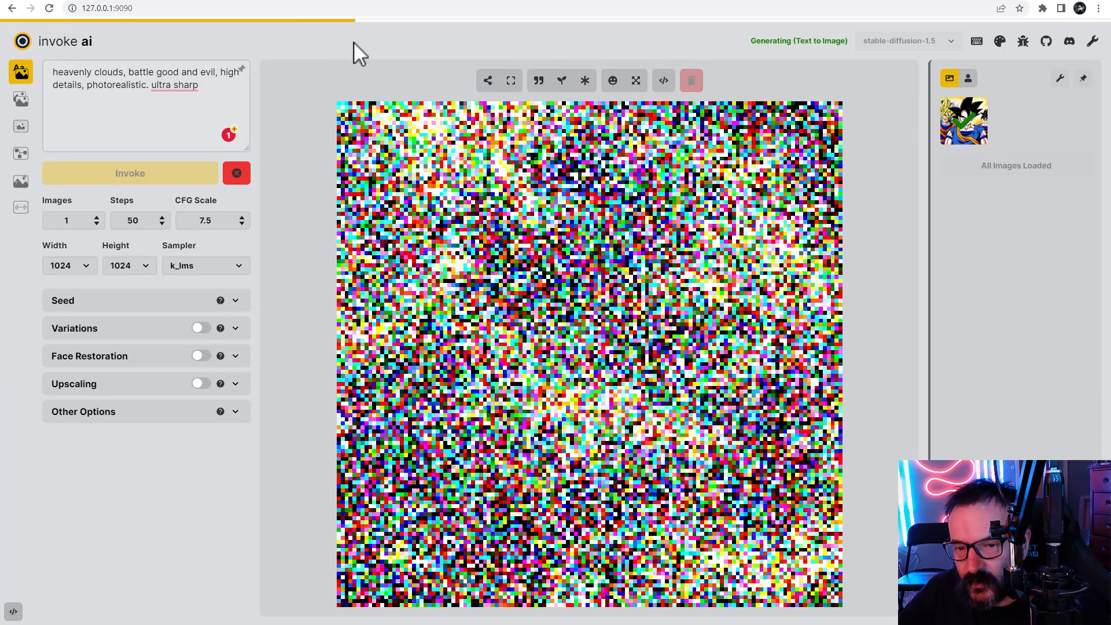
pyautogui.click(0, 68)
pyautogui.moveTo(67, 67); pyautogui.dragTo(198, 57)
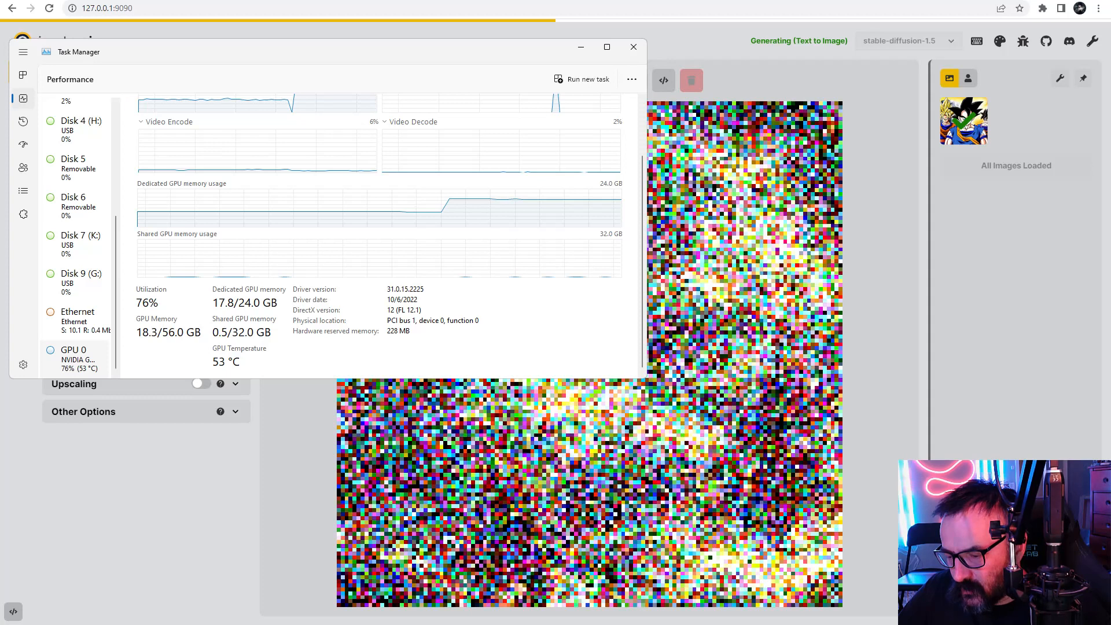
pyautogui.hotkey('alt', 'Tab')
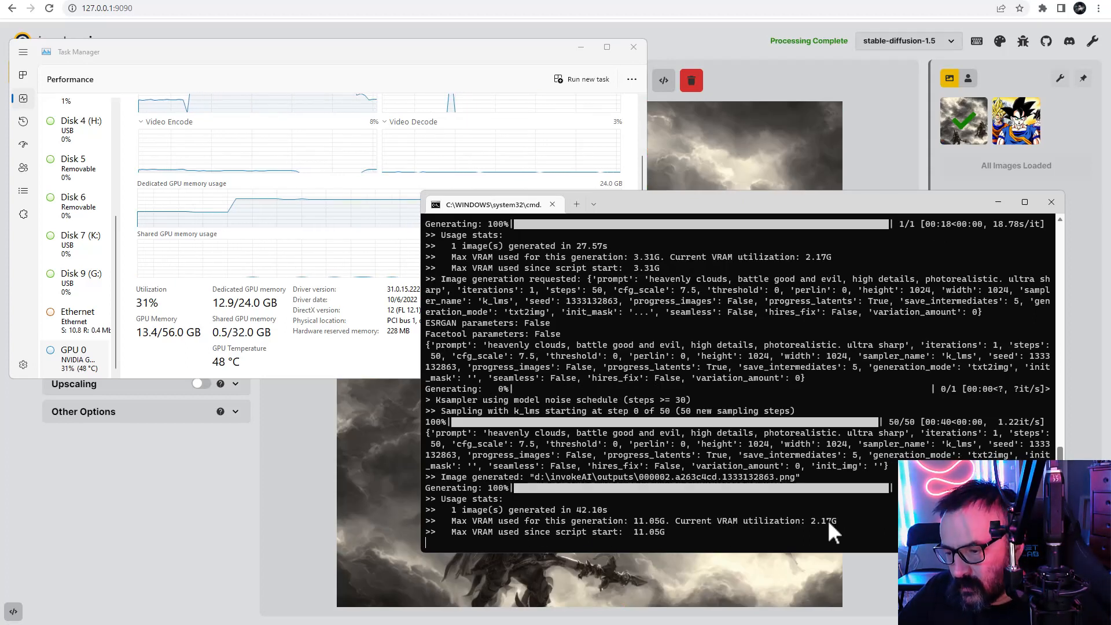
pyautogui.click(724, 40)
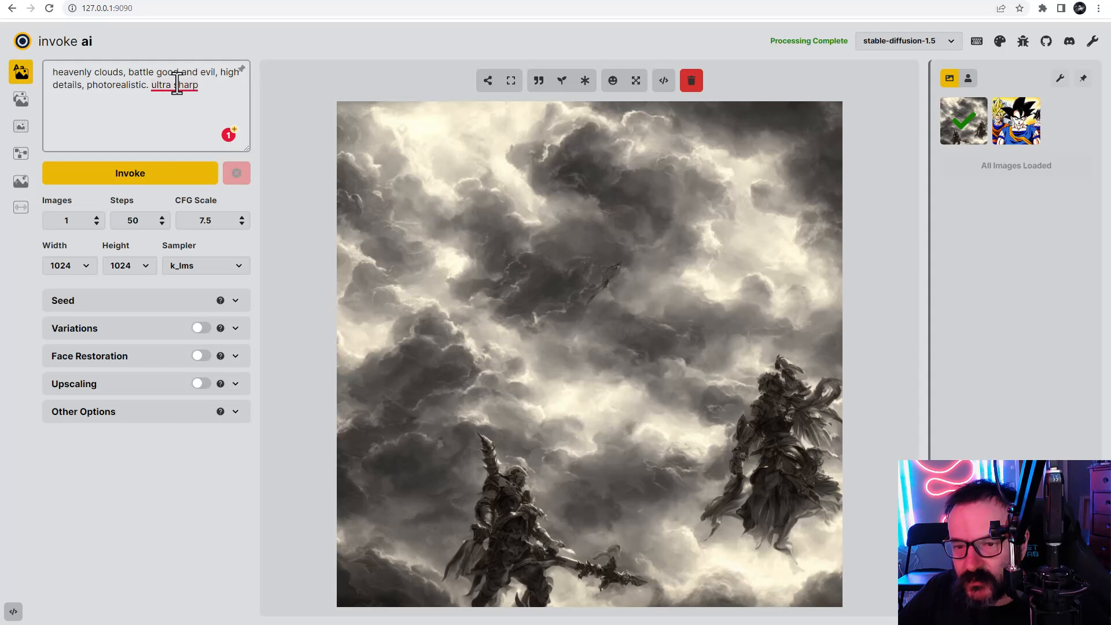
# Correct "ultra sharp" to "ultra-sharp" in the prompt and append ". pastel colors, oil painting".
pyautogui.moveTo(176, 87)
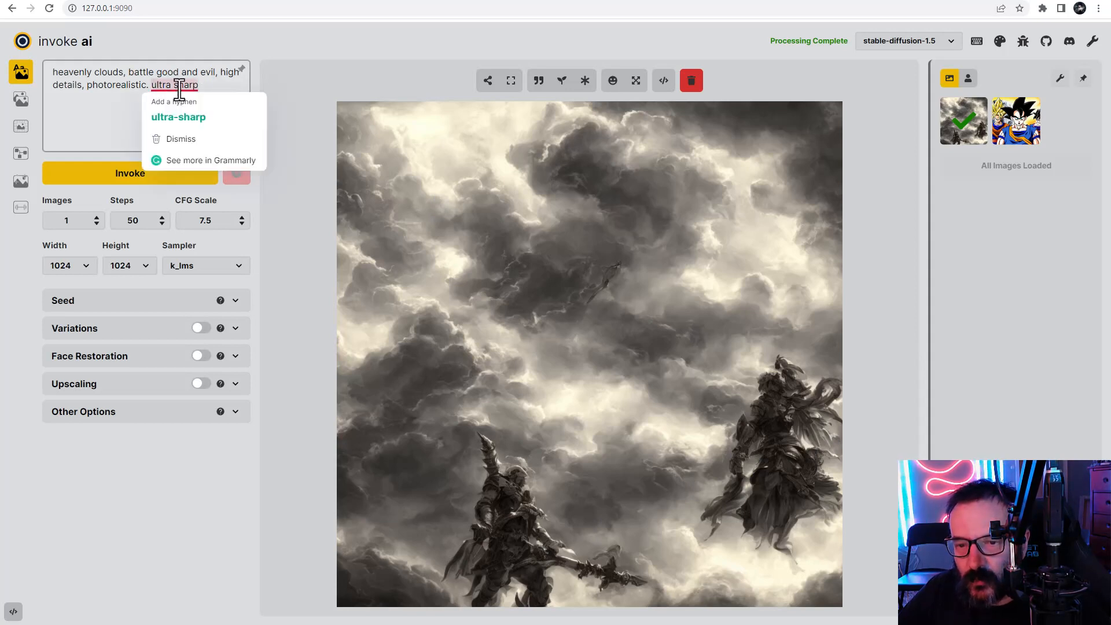
pyautogui.click(168, 112)
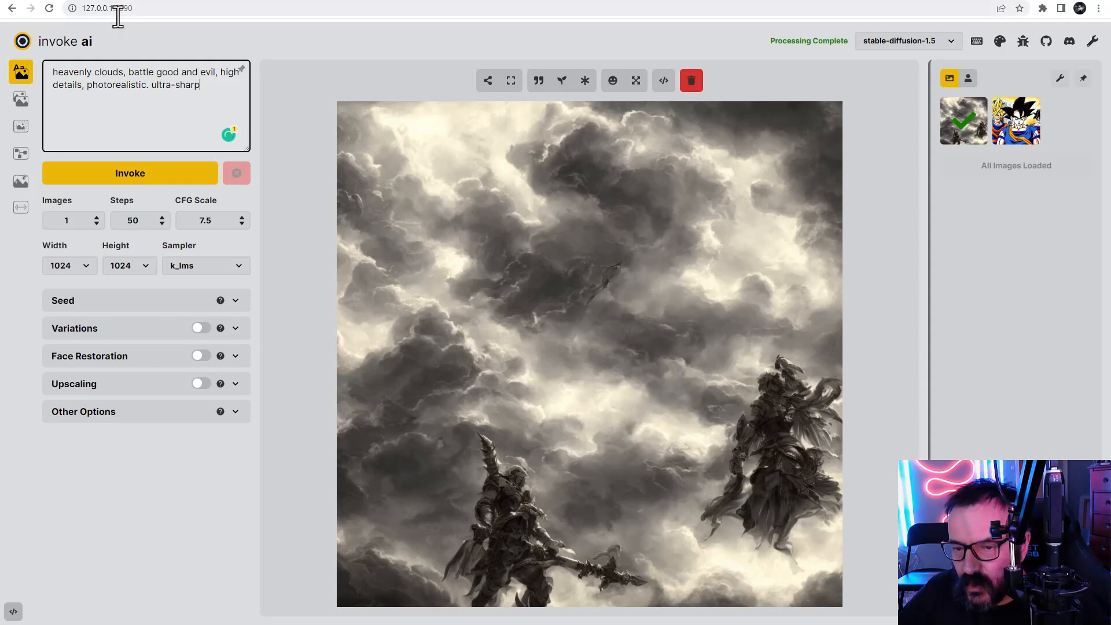
pyautogui.write('. ')
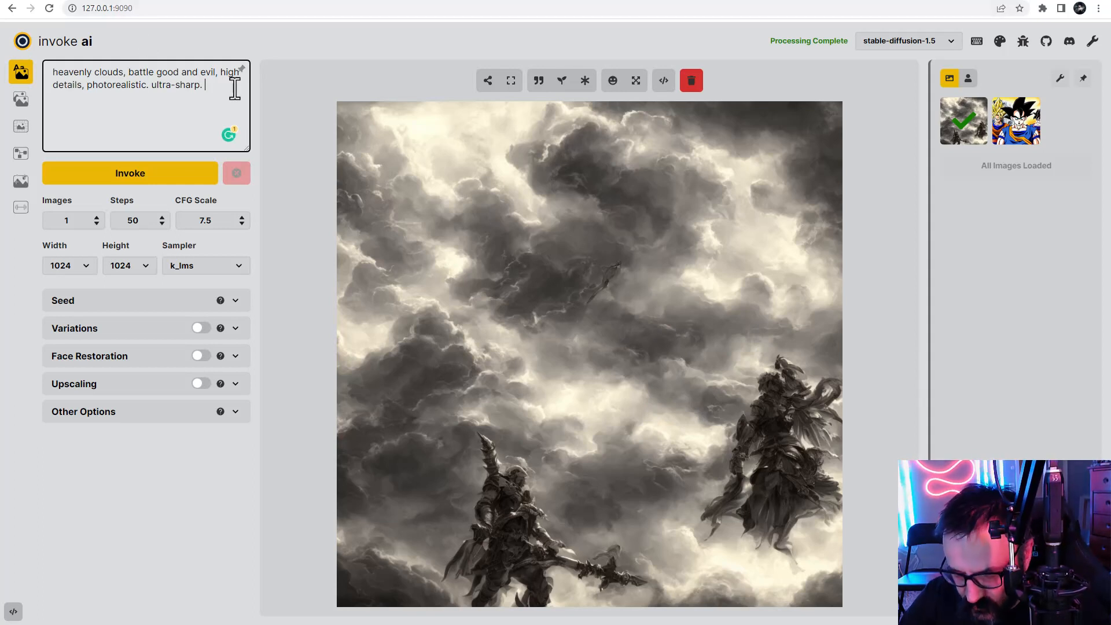
pyautogui.write('pastel colors, oil painting')
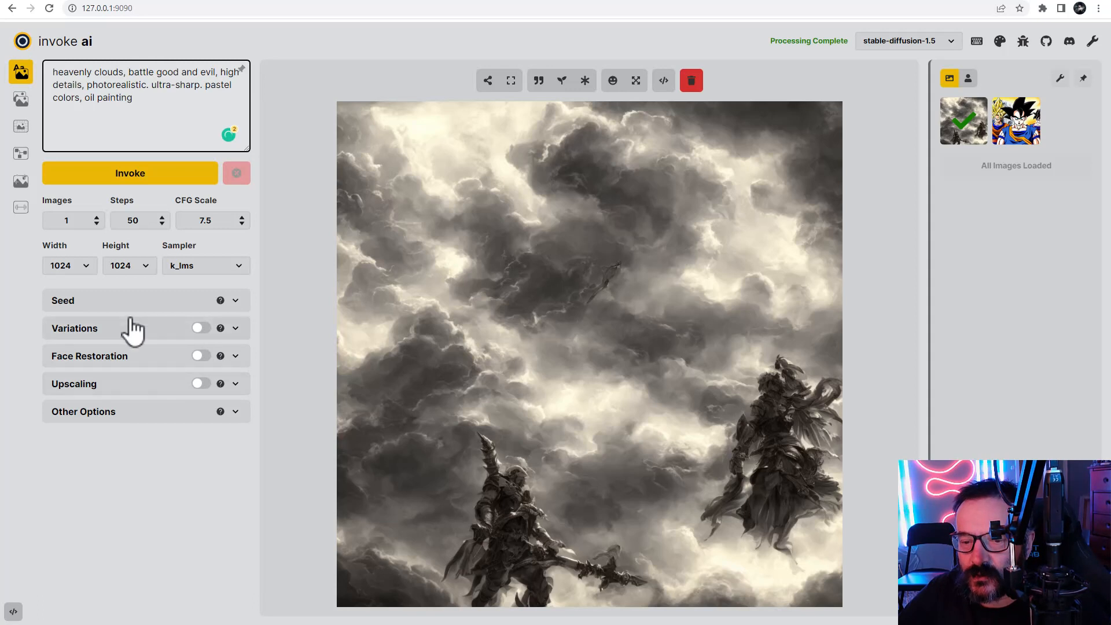
# Set the image width and height to 2048 and start generating the image.
pyautogui.click(88, 266)
pyautogui.scroll(-3, 81, 379)
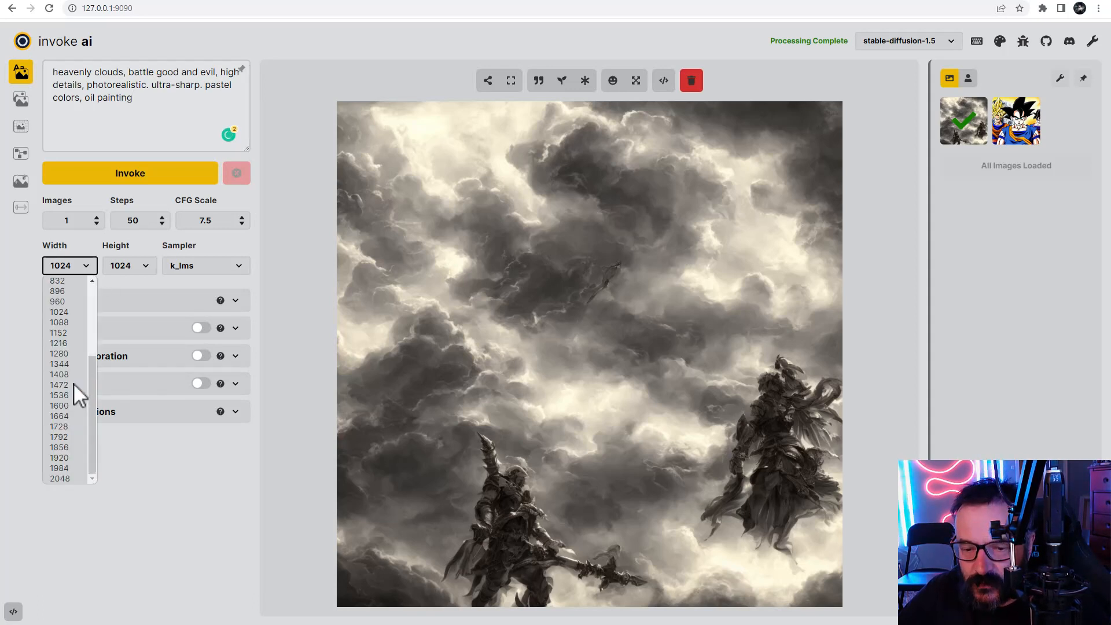
pyautogui.click(75, 478)
pyautogui.click(140, 264)
pyautogui.scroll(-3, 133, 391)
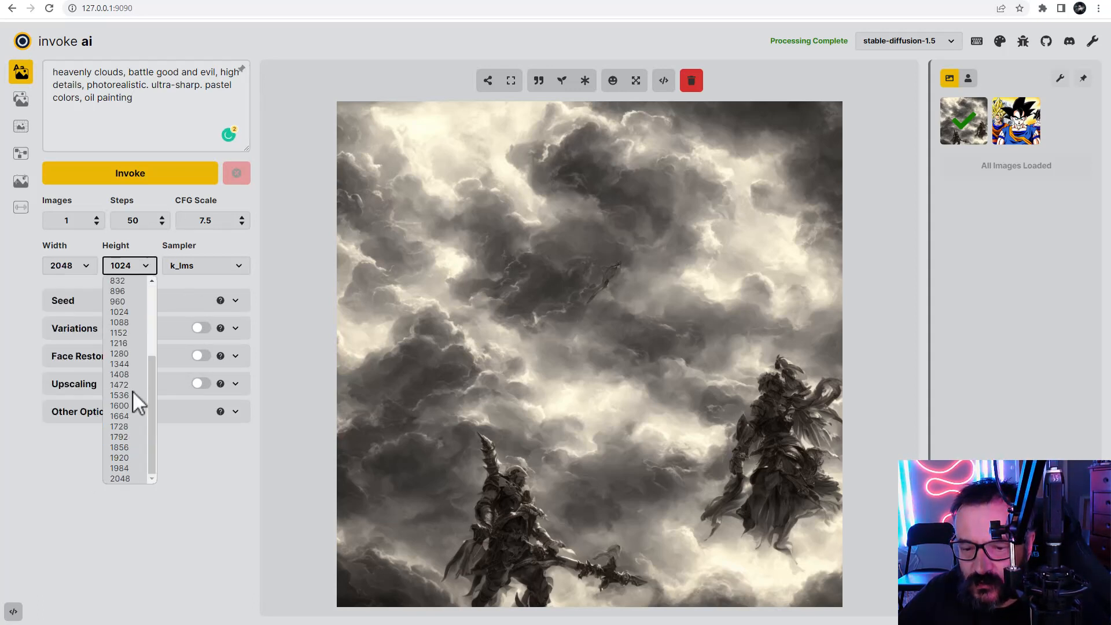
pyautogui.click(125, 479)
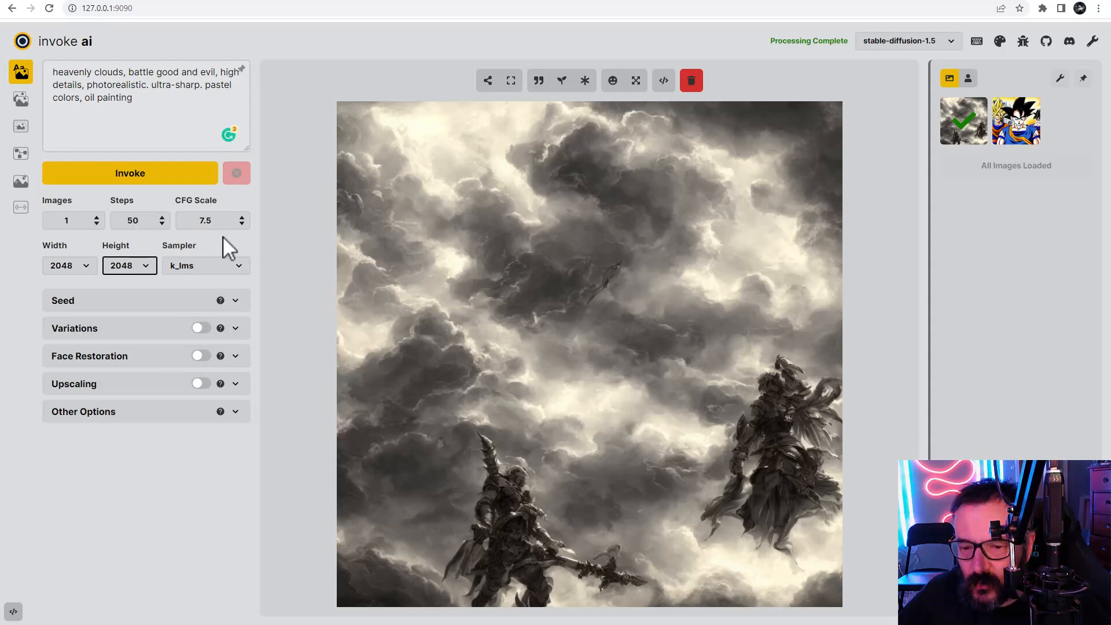
pyautogui.click(172, 179)
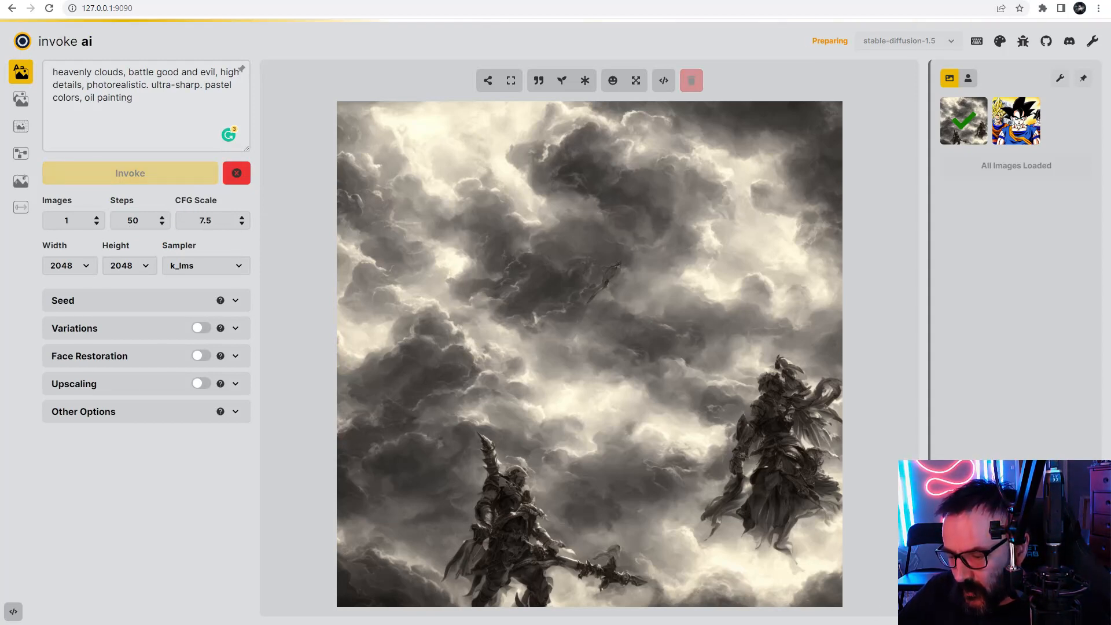
# Check the GPU memory usage in Task Manager while the 2048-pixel image generates, and return to the InvokeAI page.
pyautogui.hotkey('alt', 'Tab')
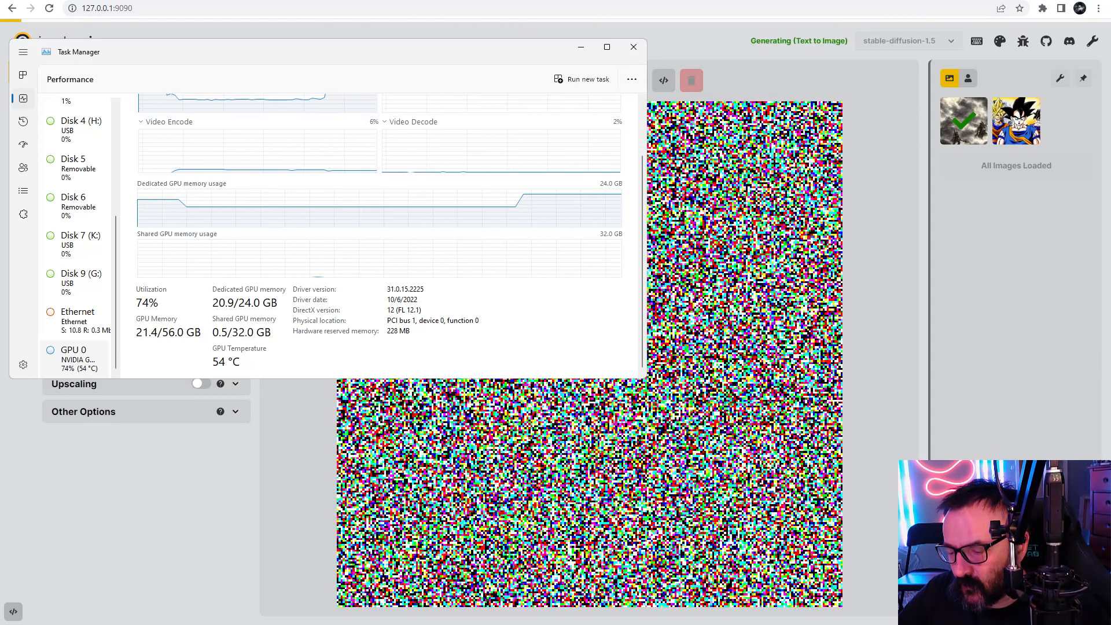
pyautogui.hotkey('alt', 'Tab')
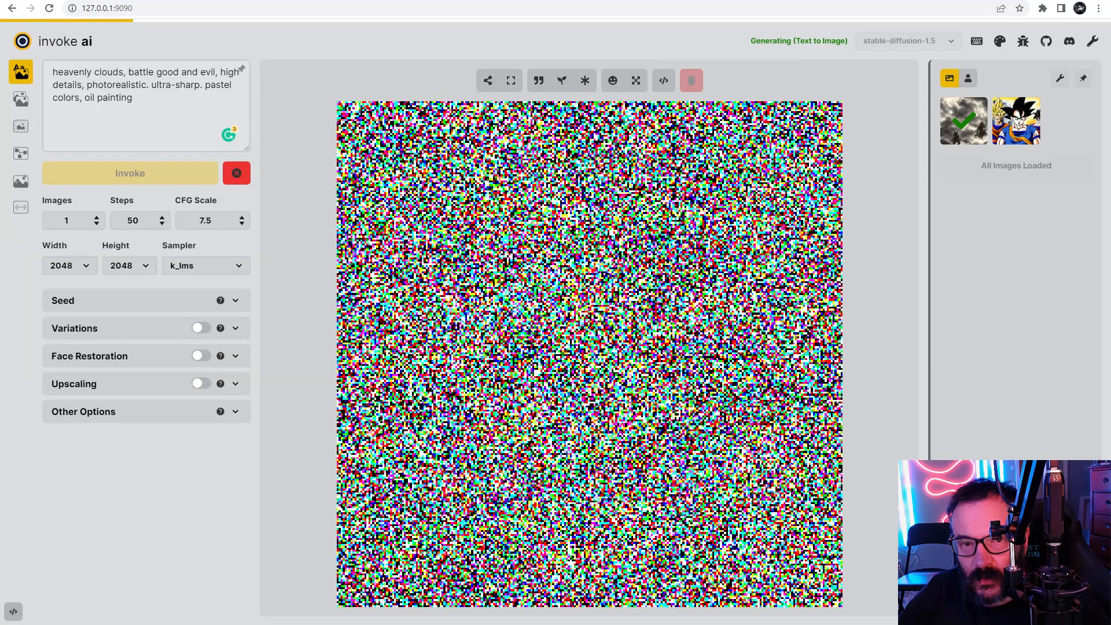
# Switch to File Explorer and look through the invokeAI folder, its models folder and the openai subfolder.
pyautogui.hotkey('alt', 'Tab')
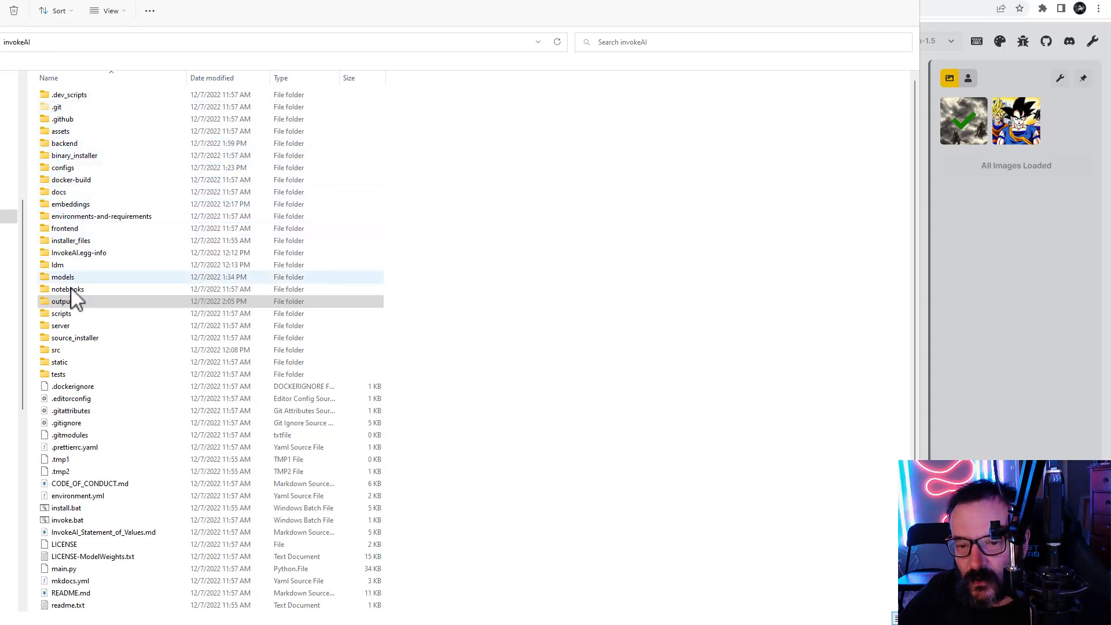
pyautogui.scroll(-2, 79, 417)
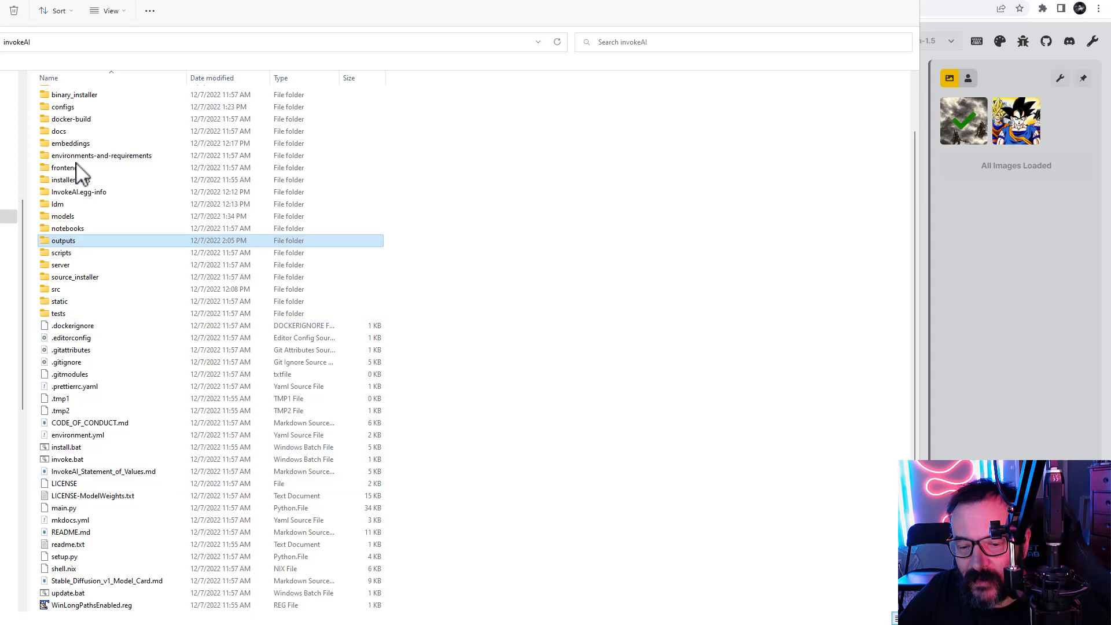
pyautogui.scroll(2, 93, 570)
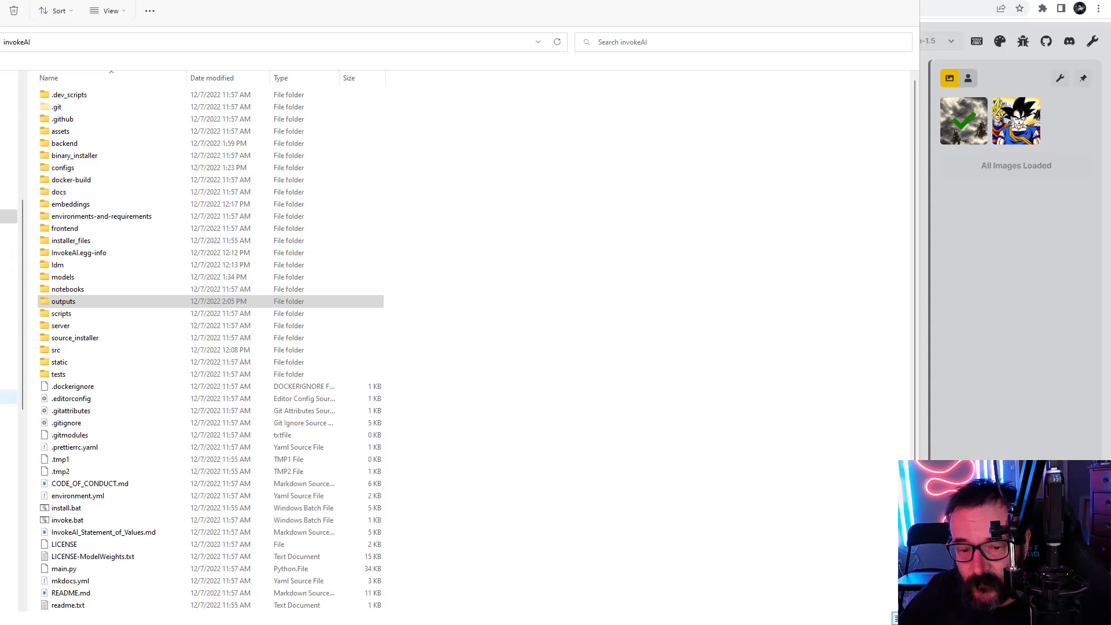
pyautogui.click(8, 439)
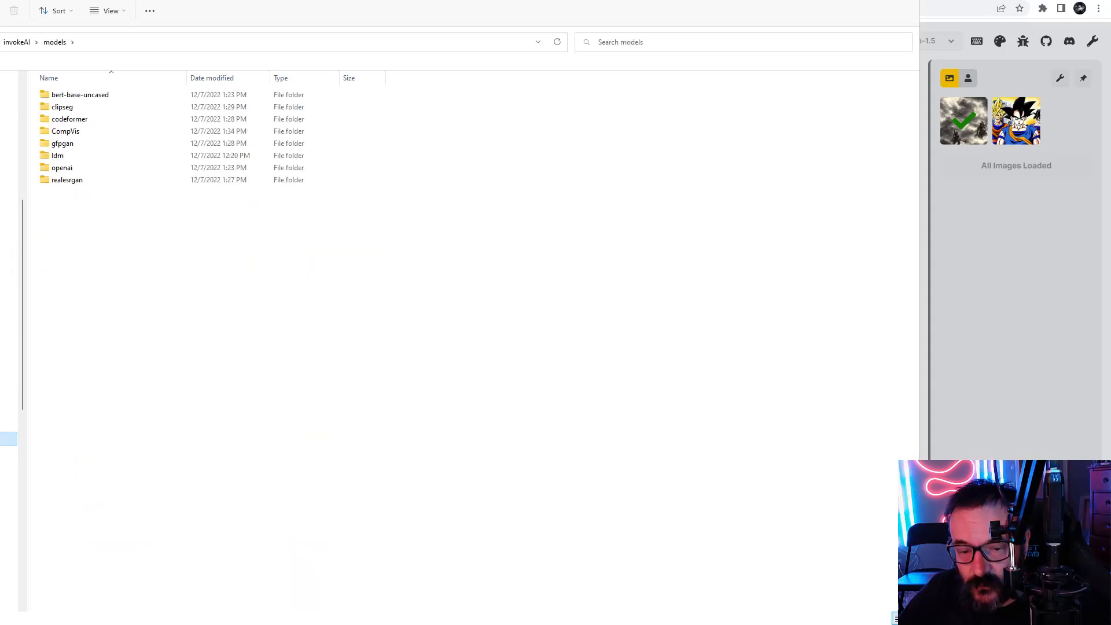
pyautogui.scroll(-2, 9, 438)
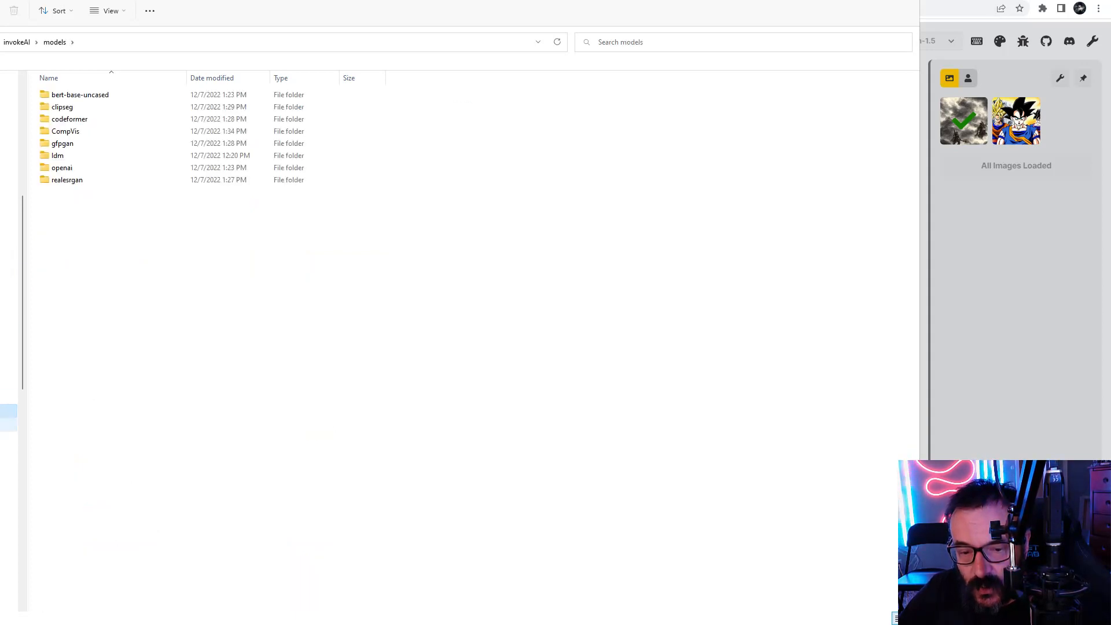
pyautogui.click(8, 480)
pyautogui.doubleClick(61, 167)
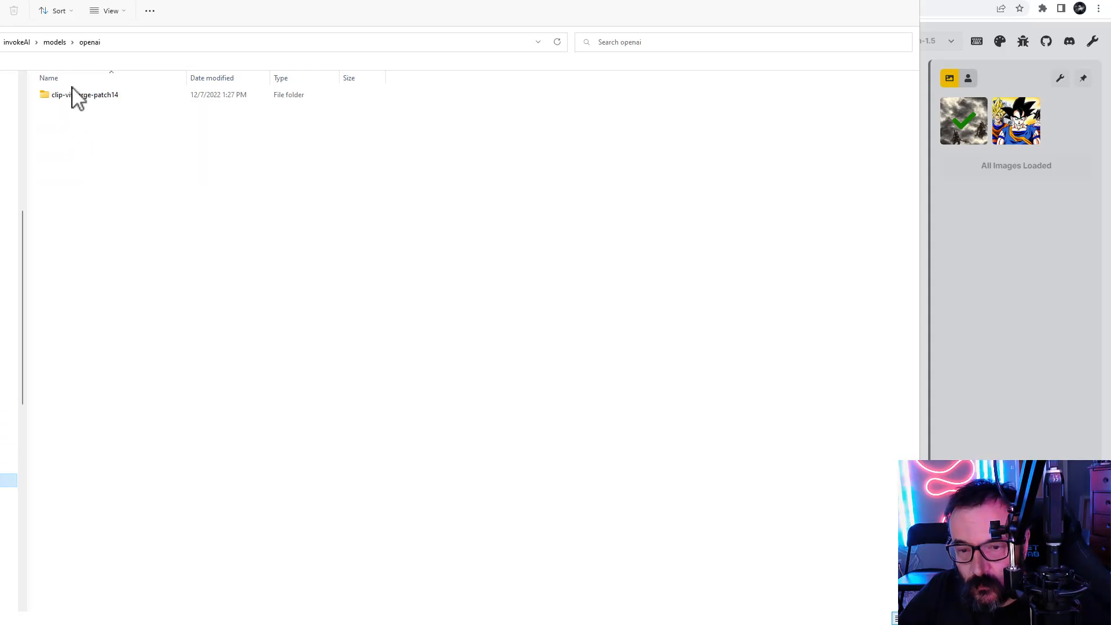
# Check the total size of the models folder in its properties from the invokeAI folder, and close the dialog.
pyautogui.click(8, 383)
pyautogui.moveTo(130, 237); pyautogui.dragTo(45, 88)
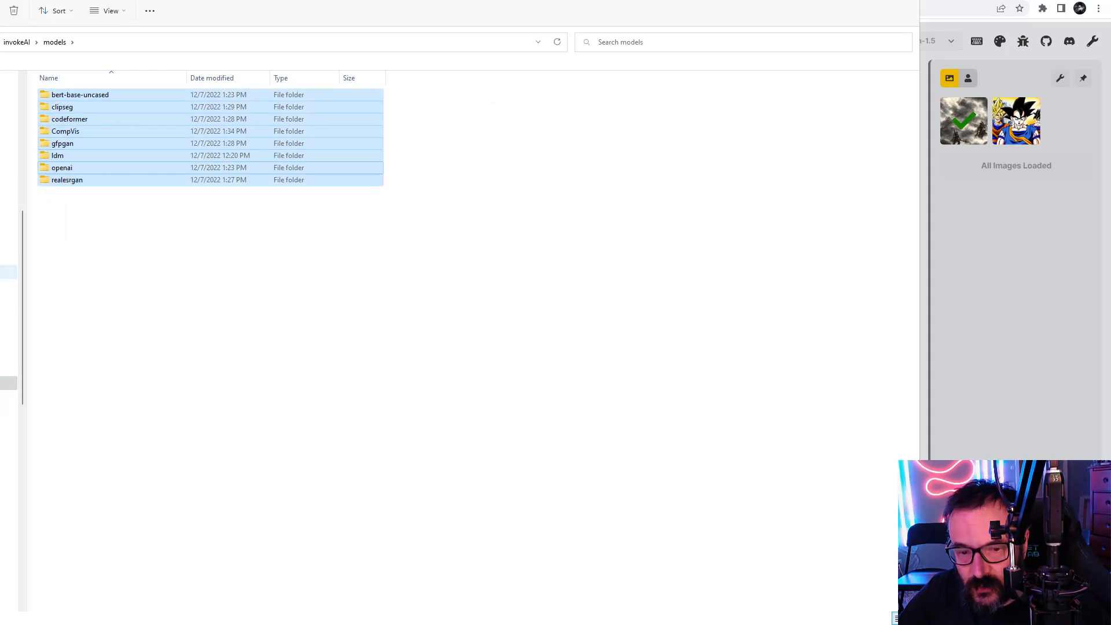
pyautogui.click(8, 161)
pyautogui.click(81, 280)
pyautogui.rightClick(81, 280)
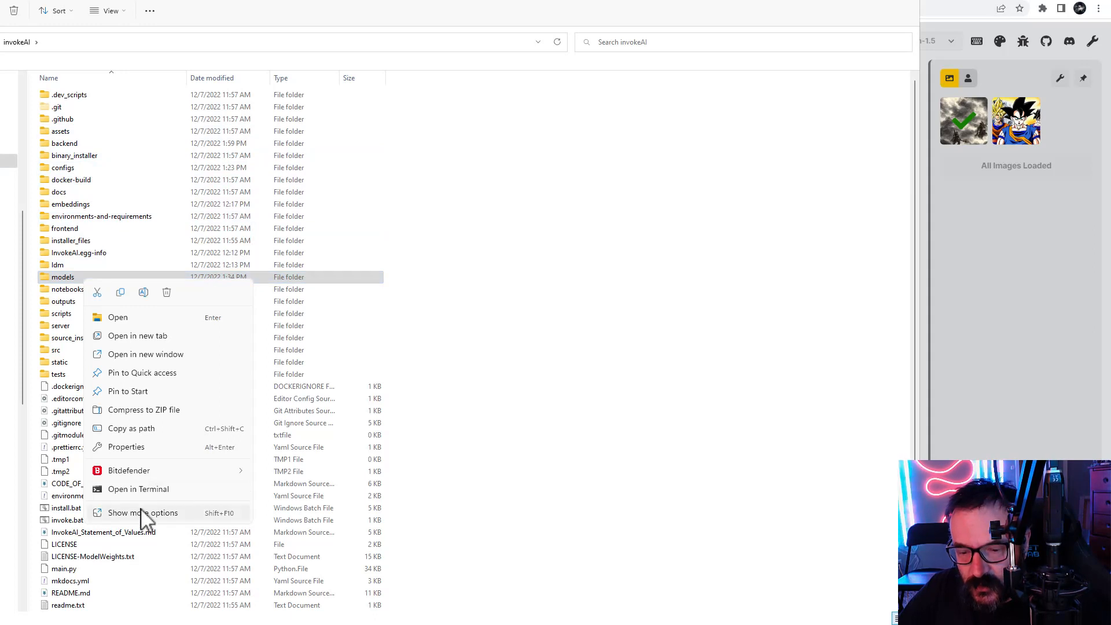
pyautogui.click(155, 451)
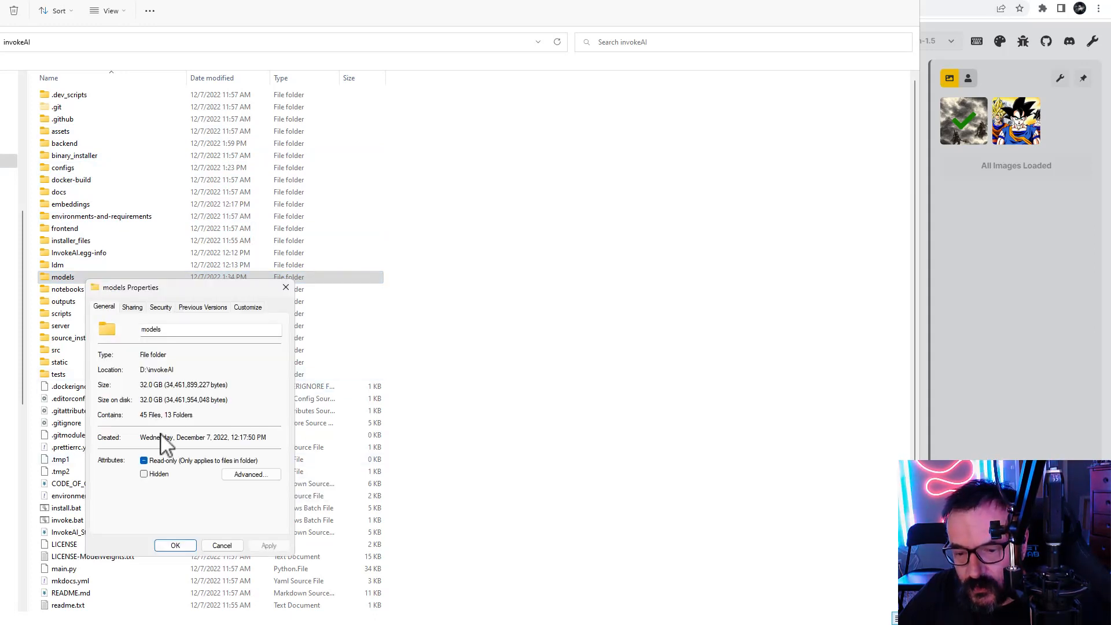
pyautogui.click(222, 546)
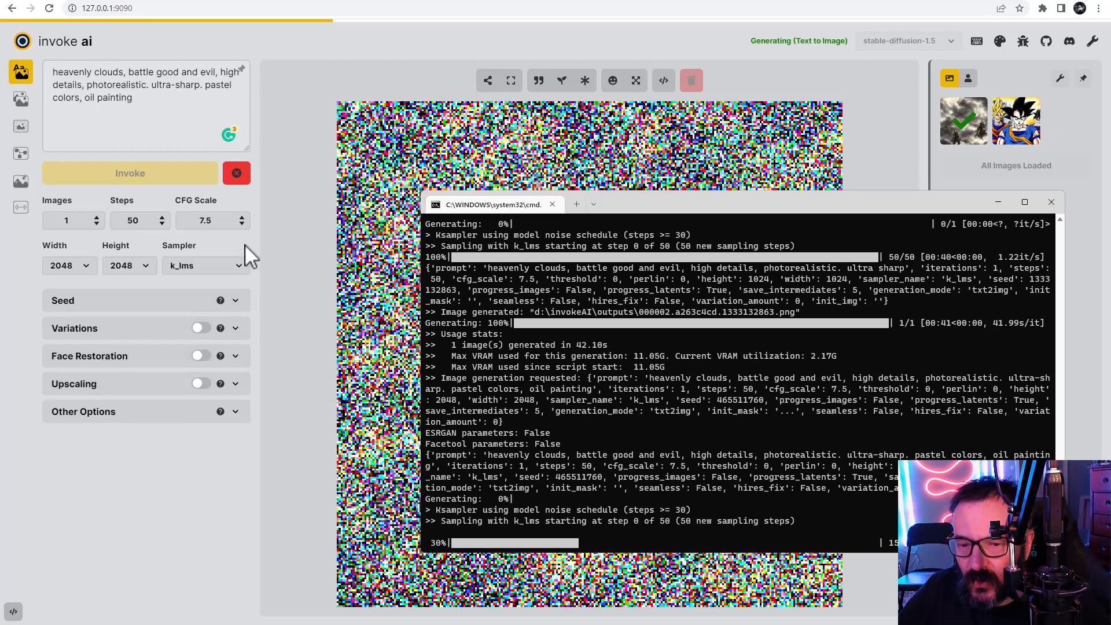
# Check the console's sampling progress for the 2048-pixel image, and bring the InvokeAI page back to view the result.
pyautogui.moveTo(737, 196); pyautogui.dragTo(752, 195)
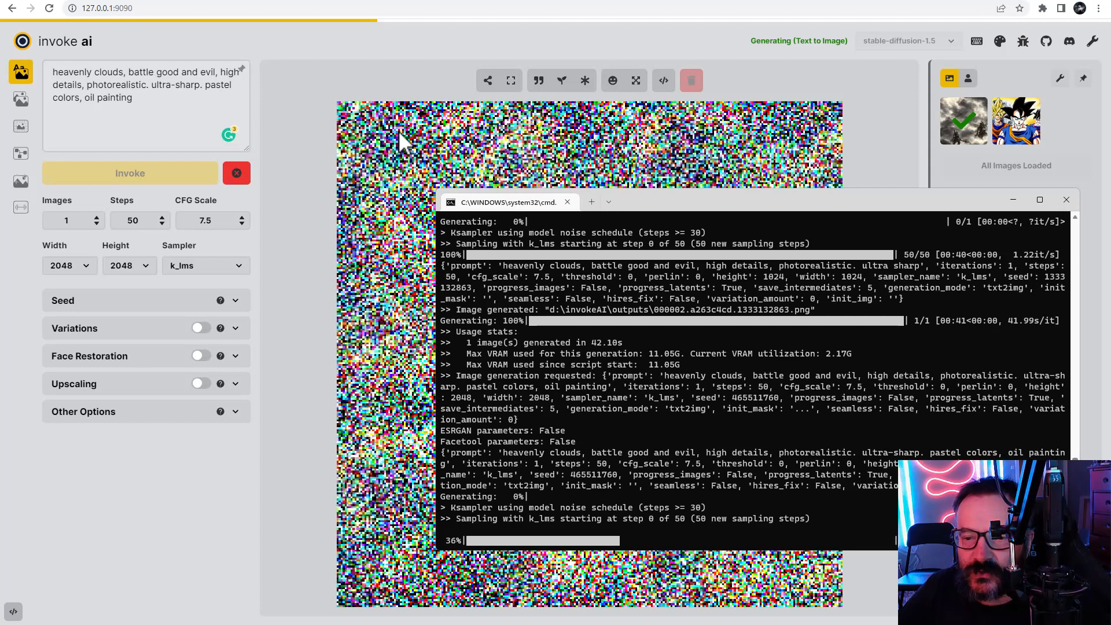
pyautogui.click(290, 57)
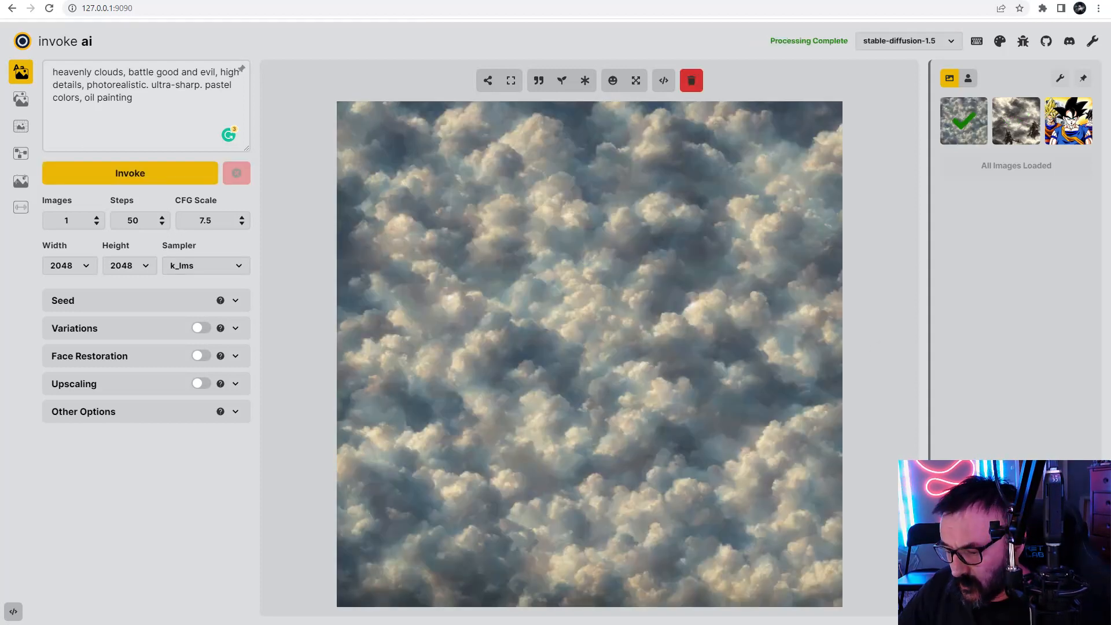
# Review the console's usage stats for the 2048-pixel image, and arrange its window beside the Stable Diffusion web UI console.
pyautogui.hotkey('alt', 'Tab')
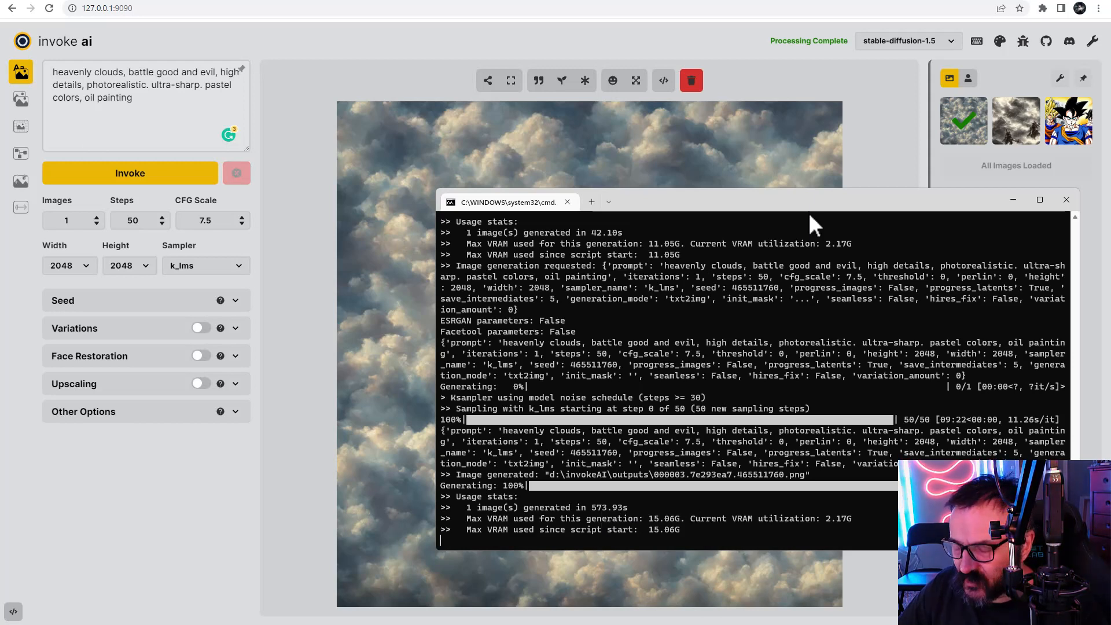
pyautogui.moveTo(755, 196); pyautogui.dragTo(1110, 105)
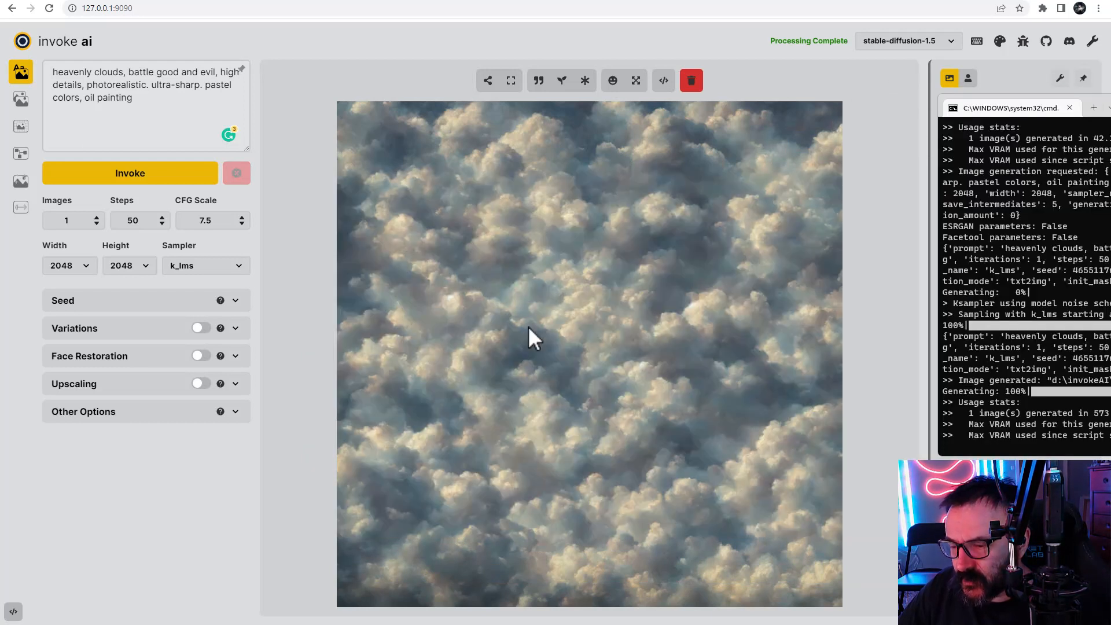
pyautogui.moveTo(1110, 110); pyautogui.dragTo(764, 38)
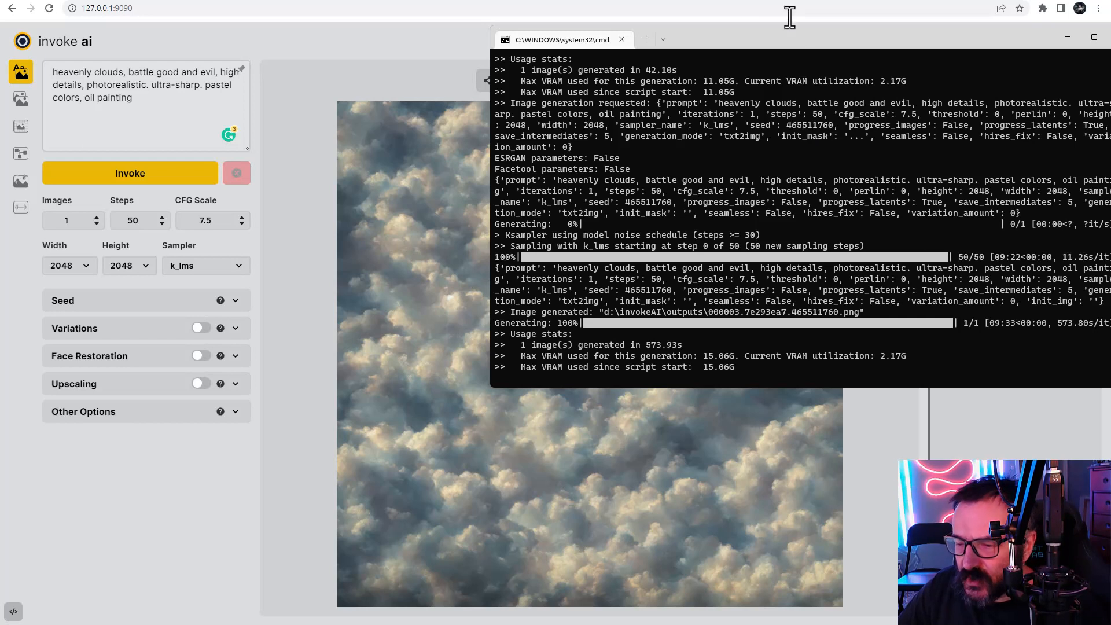
pyautogui.moveTo(788, 34); pyautogui.dragTo(368, 249)
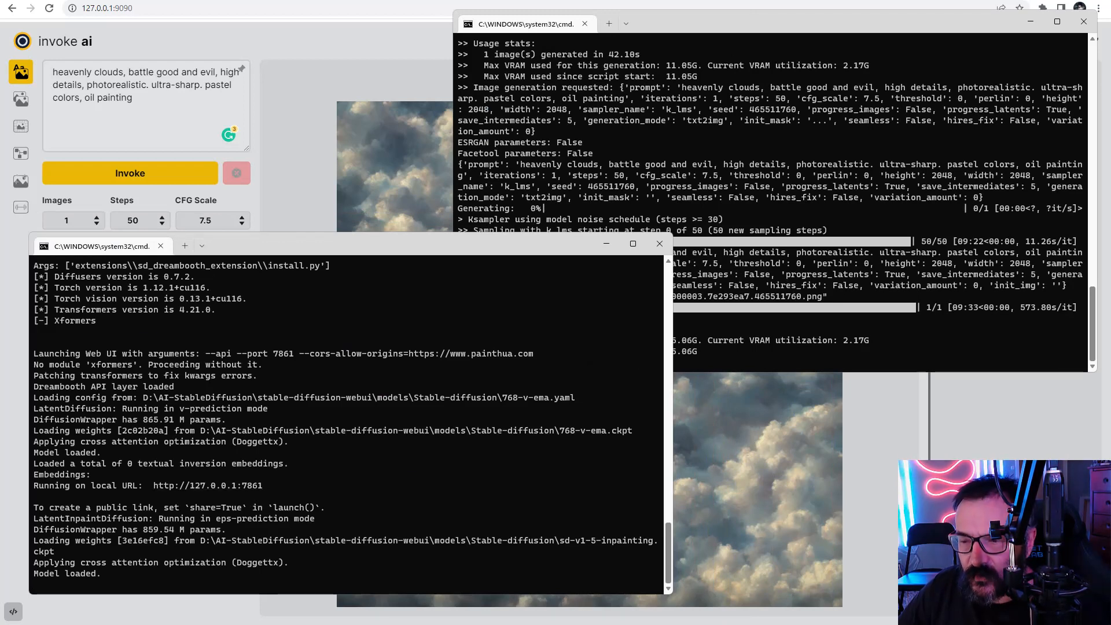
pyautogui.click(886, 1)
pyautogui.click(772, 1)
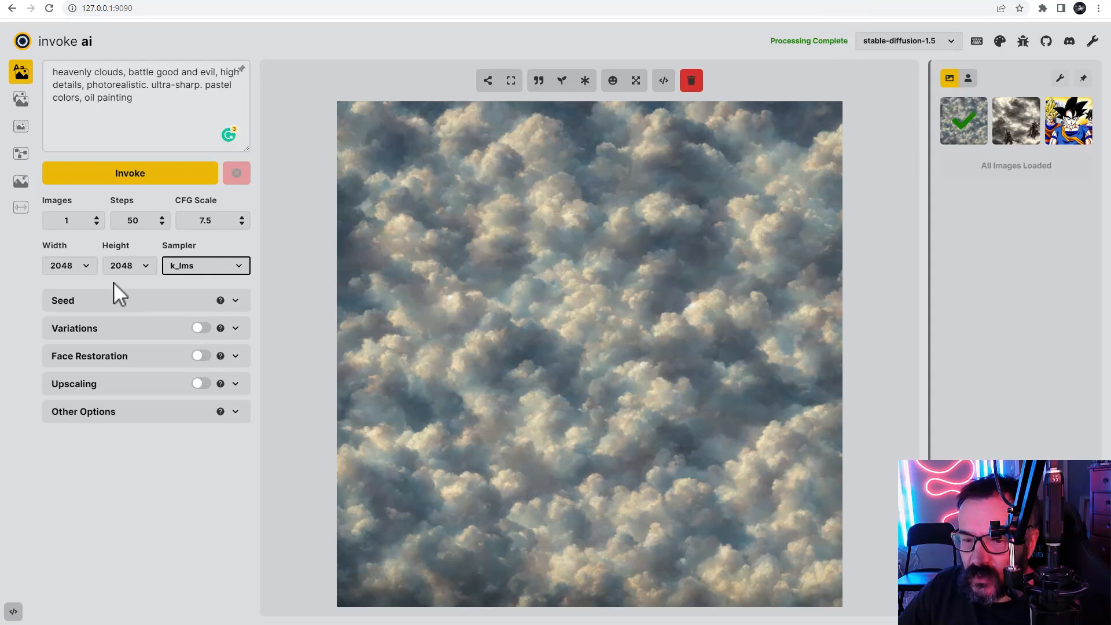
# Set the image width and height to 512 and the sampler to k_euler_a.
pyautogui.click(92, 266)
pyautogui.scroll(5, 77, 342)
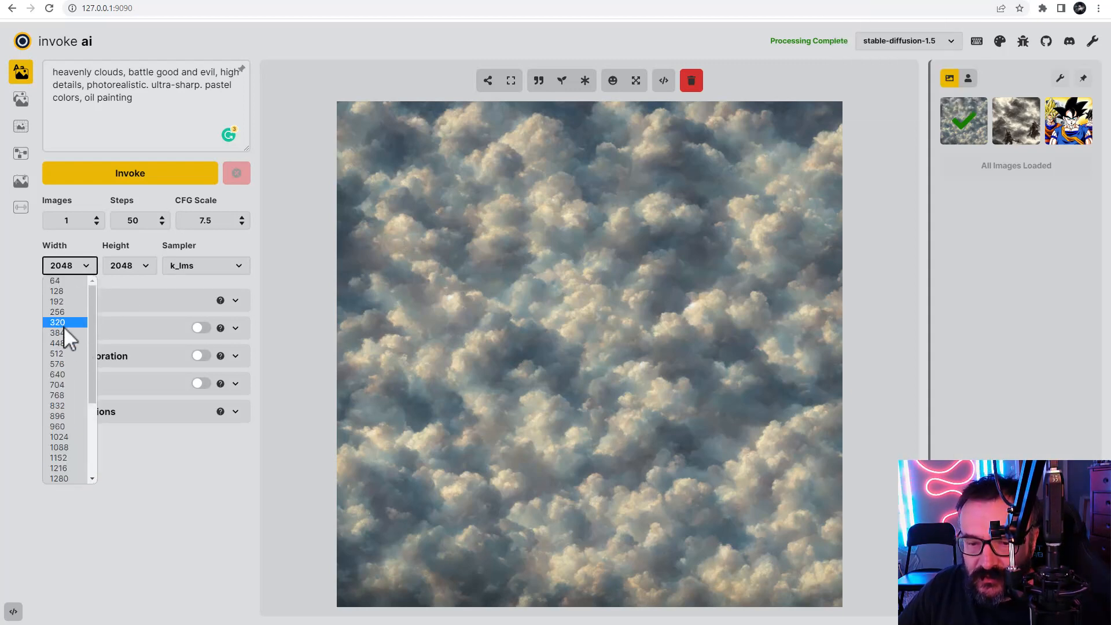
pyautogui.click(65, 353)
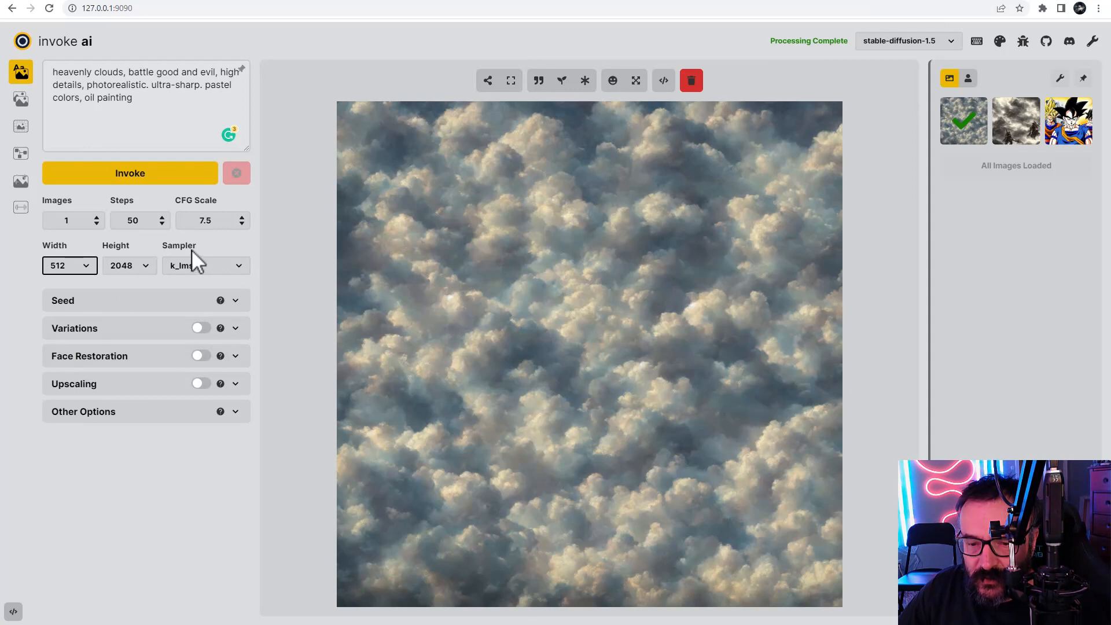
pyautogui.click(141, 265)
pyautogui.scroll(4, 128, 357)
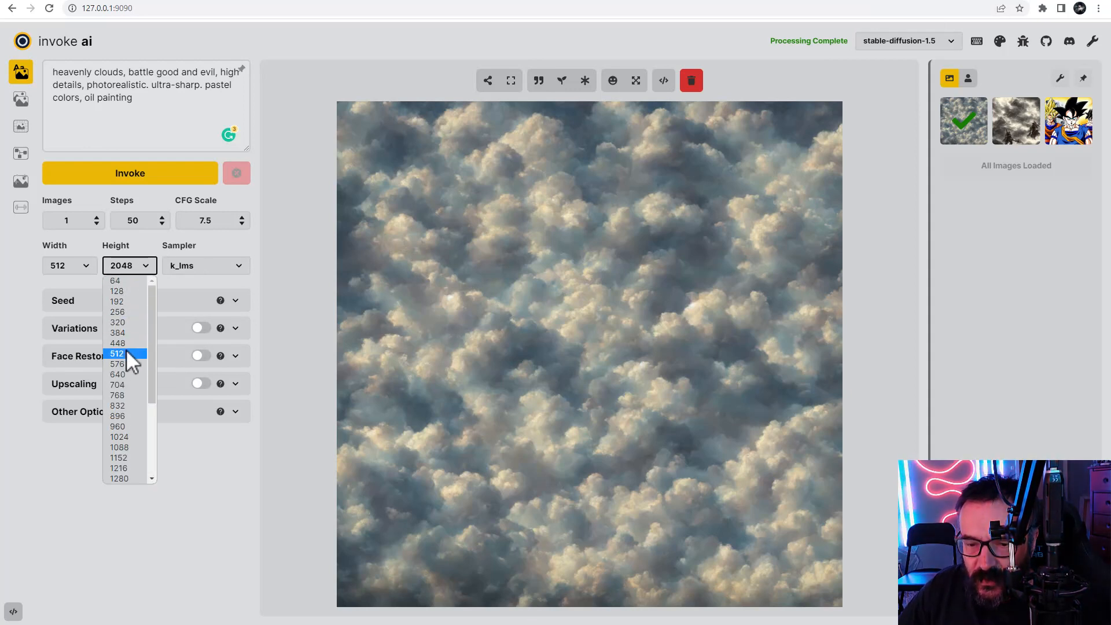
pyautogui.click(127, 353)
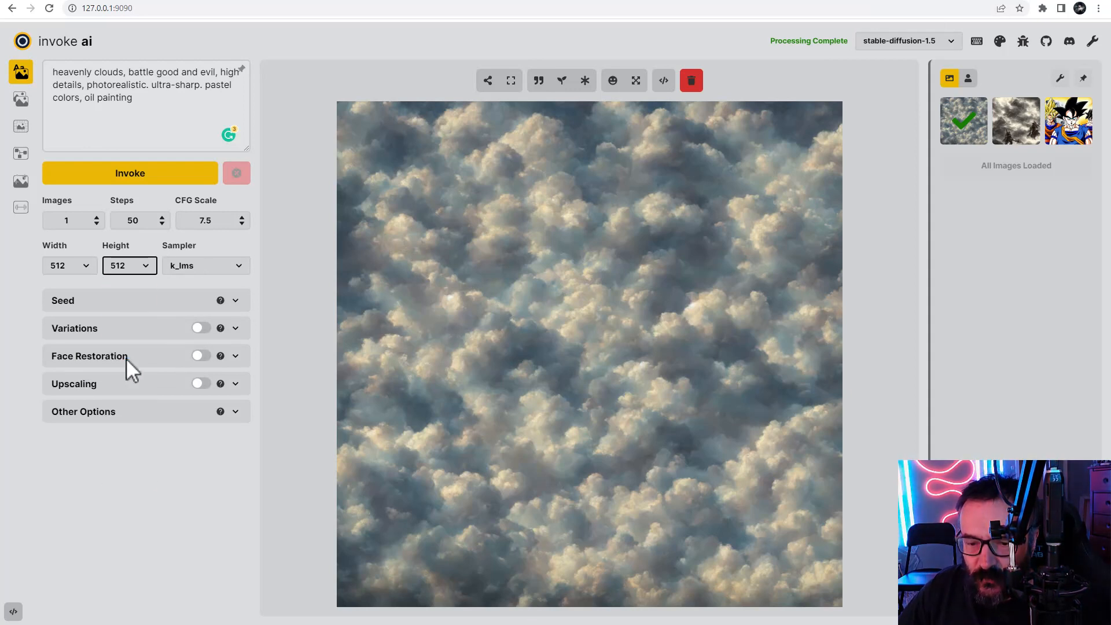
pyautogui.click(238, 268)
pyautogui.click(211, 365)
# Copy the cloud prompt into the Stable Diffusion web UI's txt2img prompt, and set its sampling steps to 50.
pyautogui.click(118, 121)
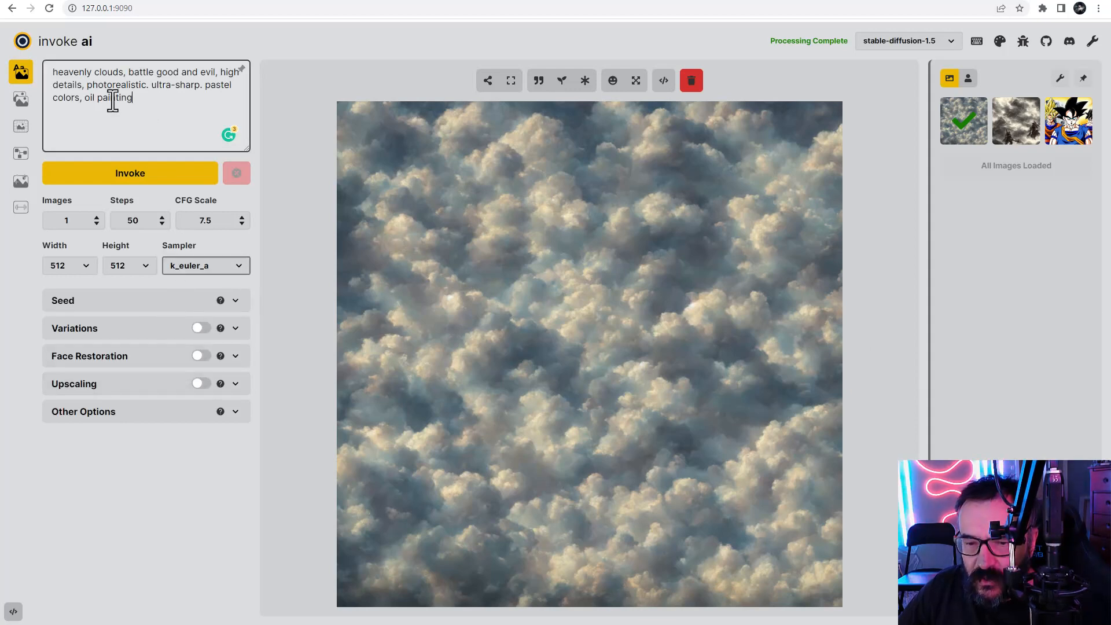
pyautogui.hotkey('ctrl', 'a')
pyautogui.hotkey('ctrl', 'c')
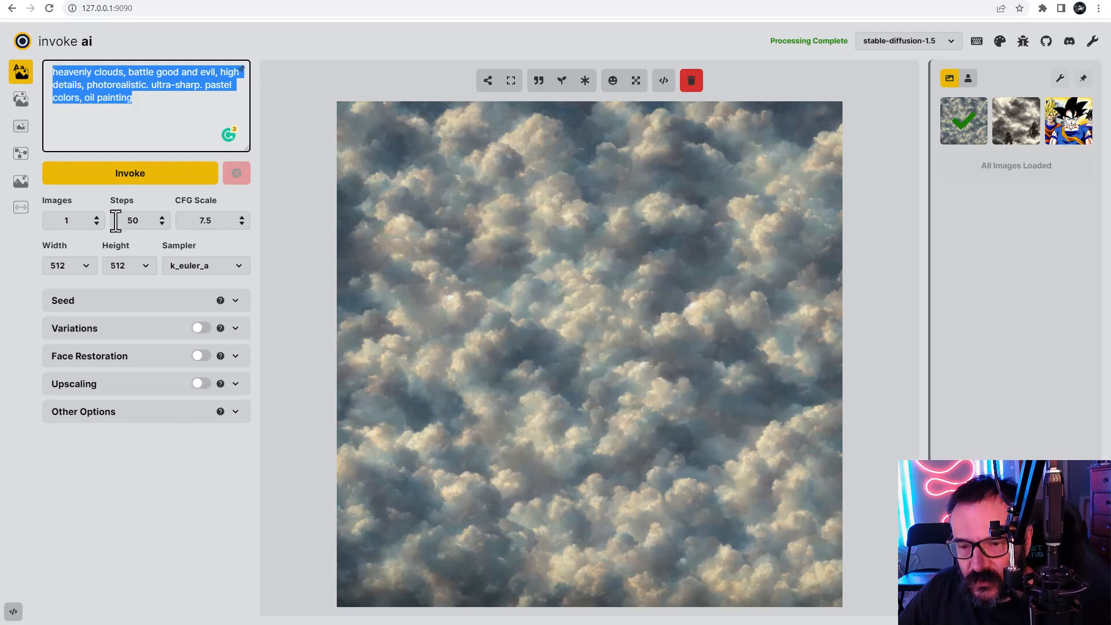
pyautogui.click(853, 2)
pyautogui.doubleClick(499, 209)
pyautogui.write('50')
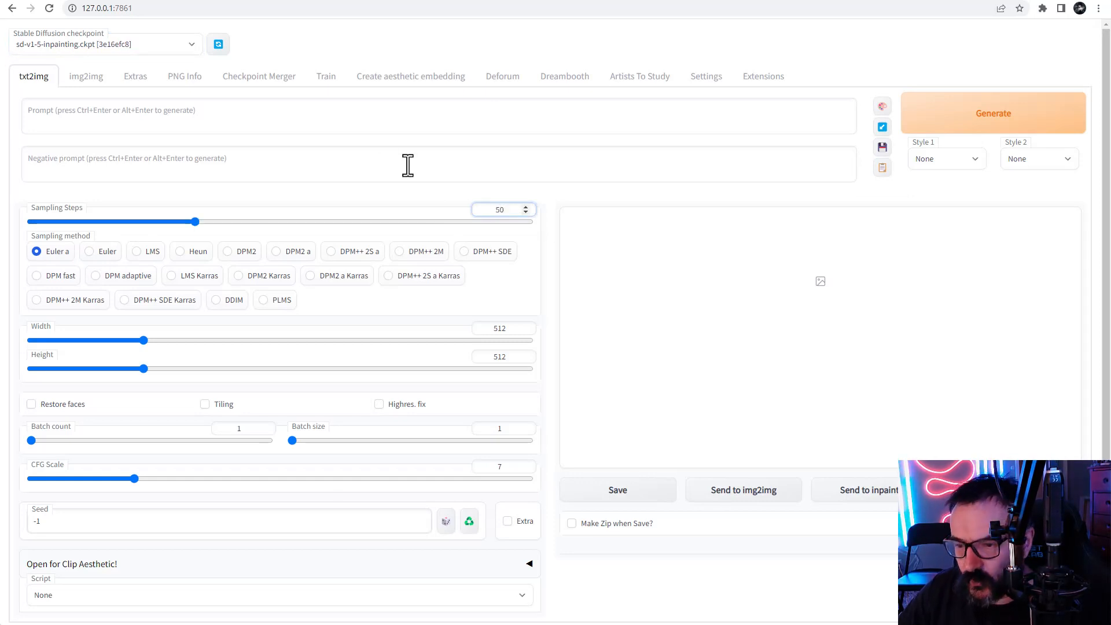
pyautogui.click(373, 115)
pyautogui.hotkey('ctrl', 'v')
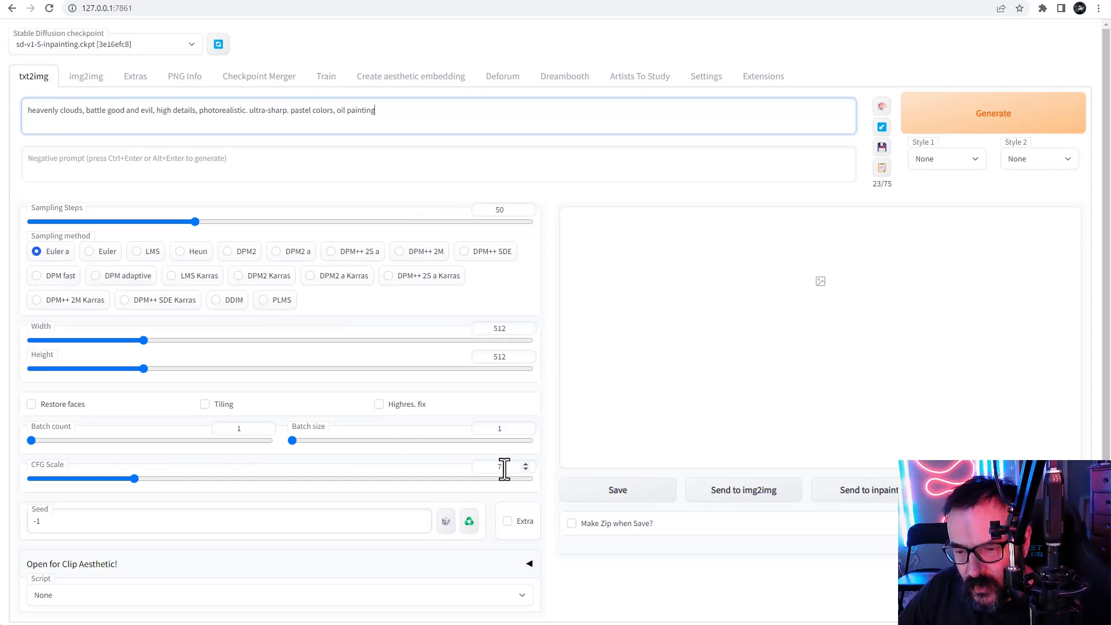
# Set the CFG scale to 7.5, compare the settings with the InvokeAI page, and generate the image in the Stable Diffusion web UI.
pyautogui.moveTo(504, 469); pyautogui.dragTo(422, 475)
pyautogui.write('7.5')
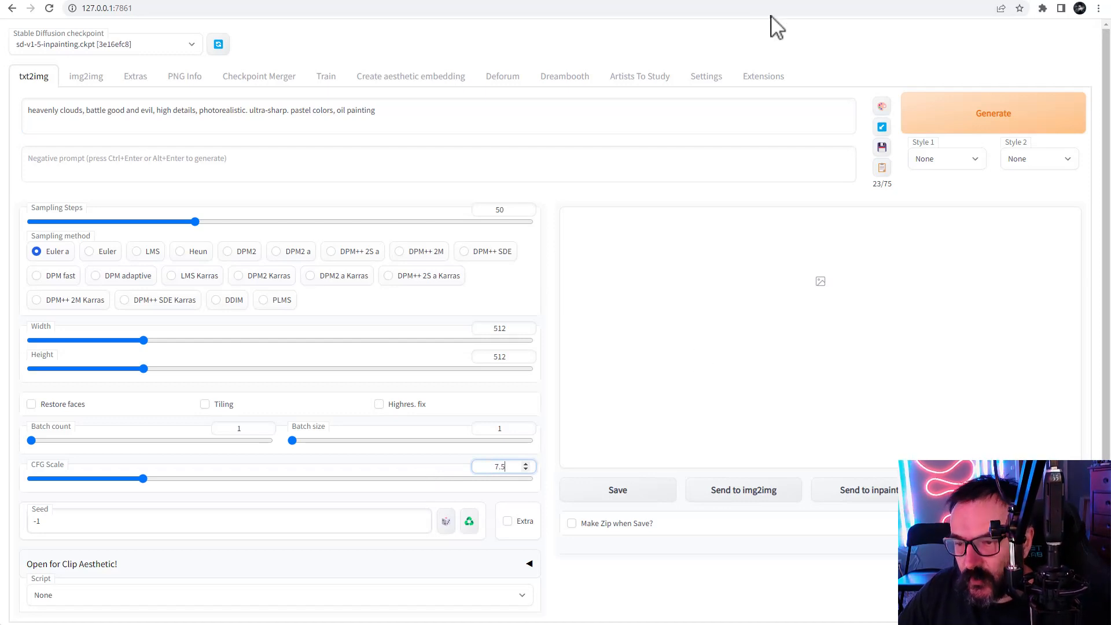
pyautogui.click(756, 1)
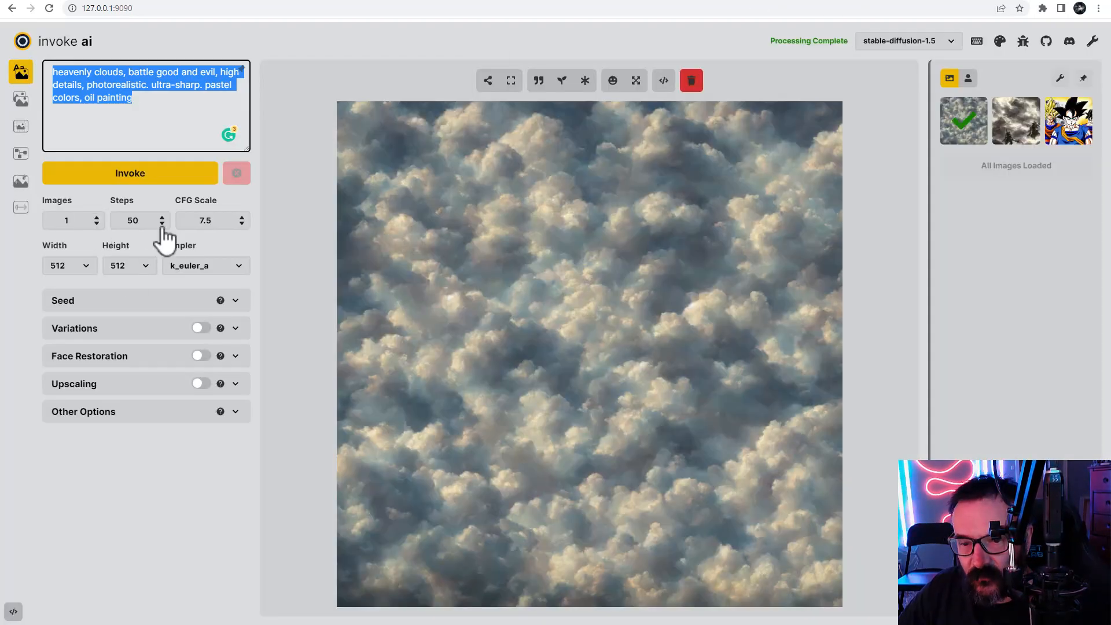
pyautogui.click(889, 2)
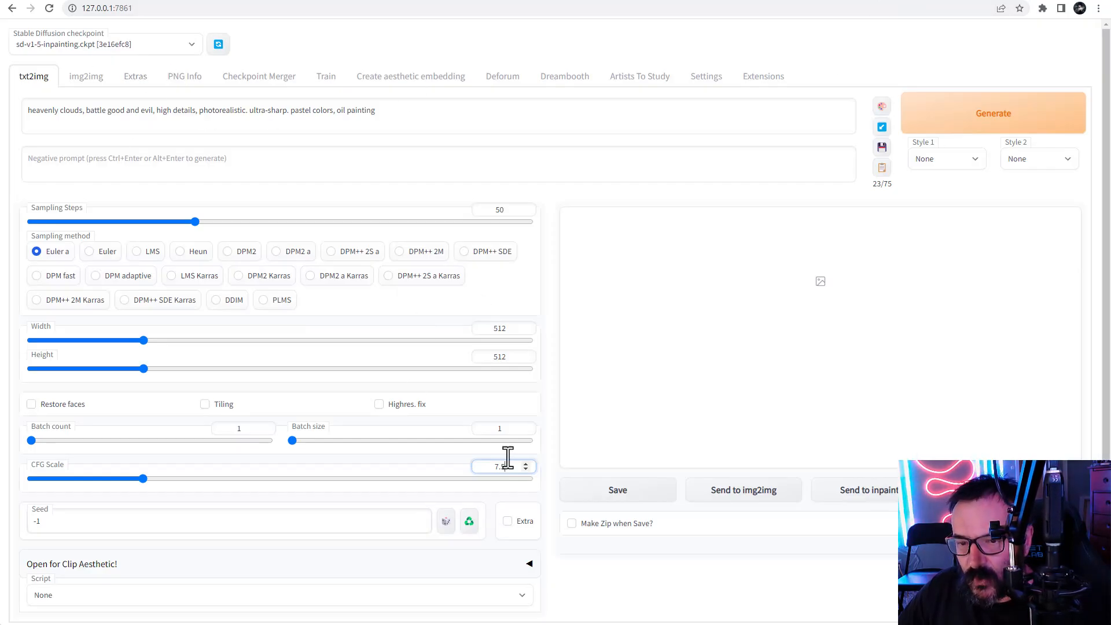
pyautogui.click(990, 119)
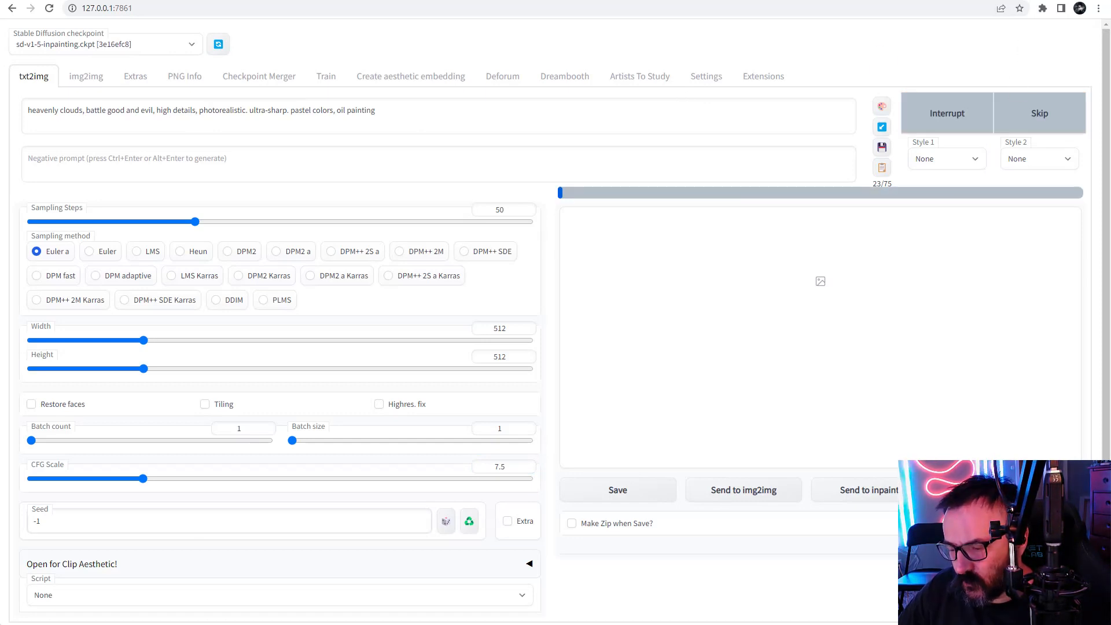
# Check the GPU memory usage in Task Manager during the generation, move its window away, and enlarge the generated cloud image.
pyautogui.hotkey('ctrl', 'shift', 'Escape')
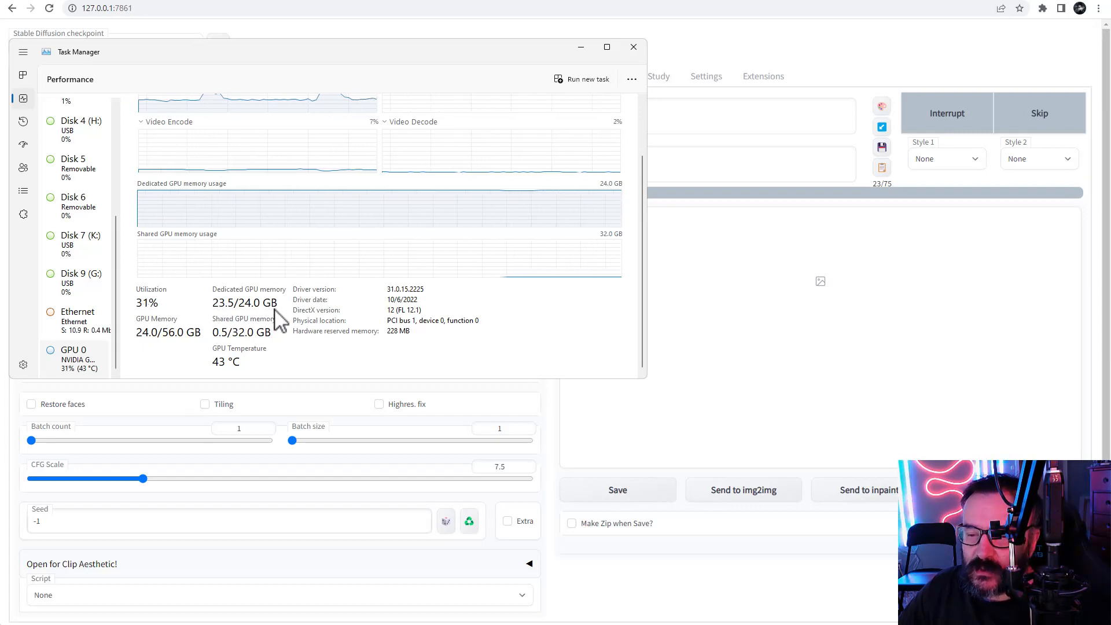
pyautogui.moveTo(466, 54); pyautogui.dragTo(590, 141)
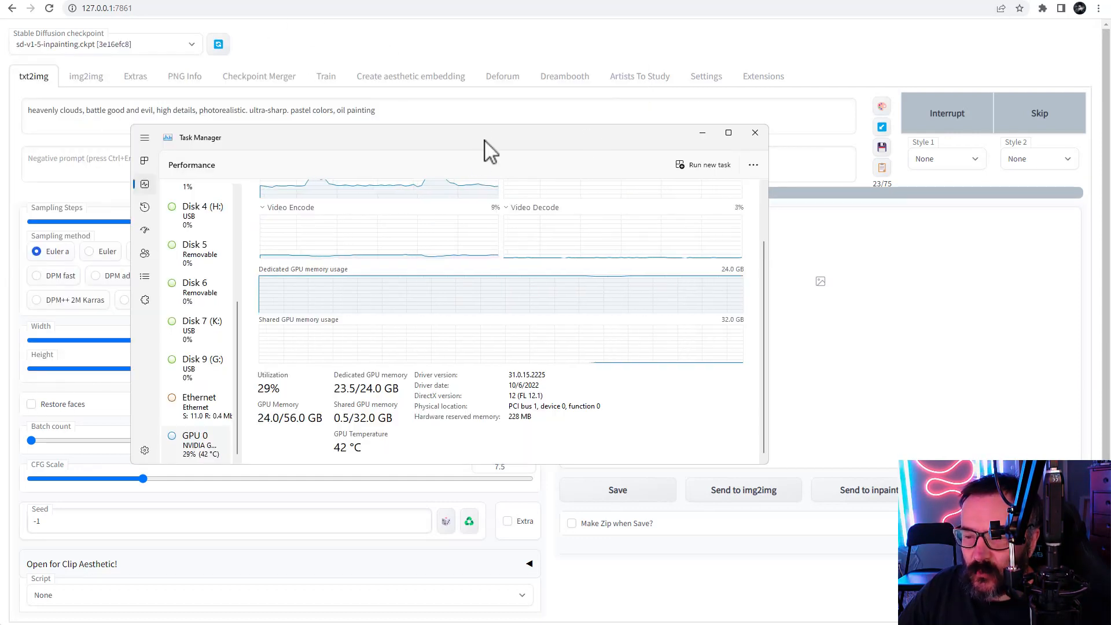
pyautogui.moveTo(484, 169); pyautogui.dragTo(1110, 285)
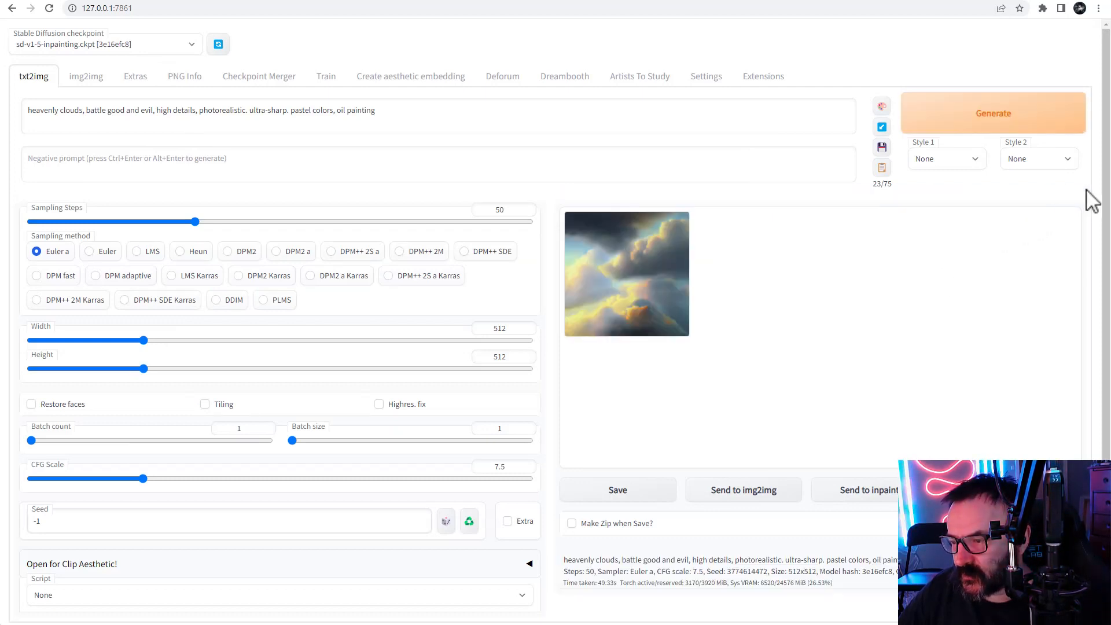
pyautogui.click(652, 300)
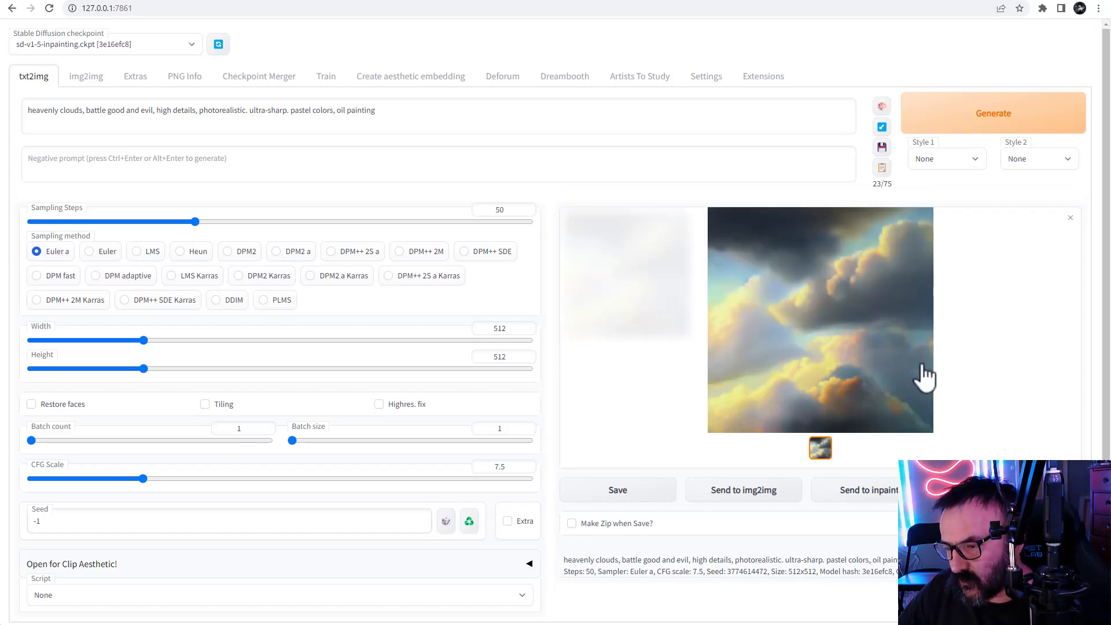
# Switch to InvokeAI, generate the 512 x 512 cloud image, and compare the timing and result with the Stable Diffusion web UI.
pyautogui.click(779, 3)
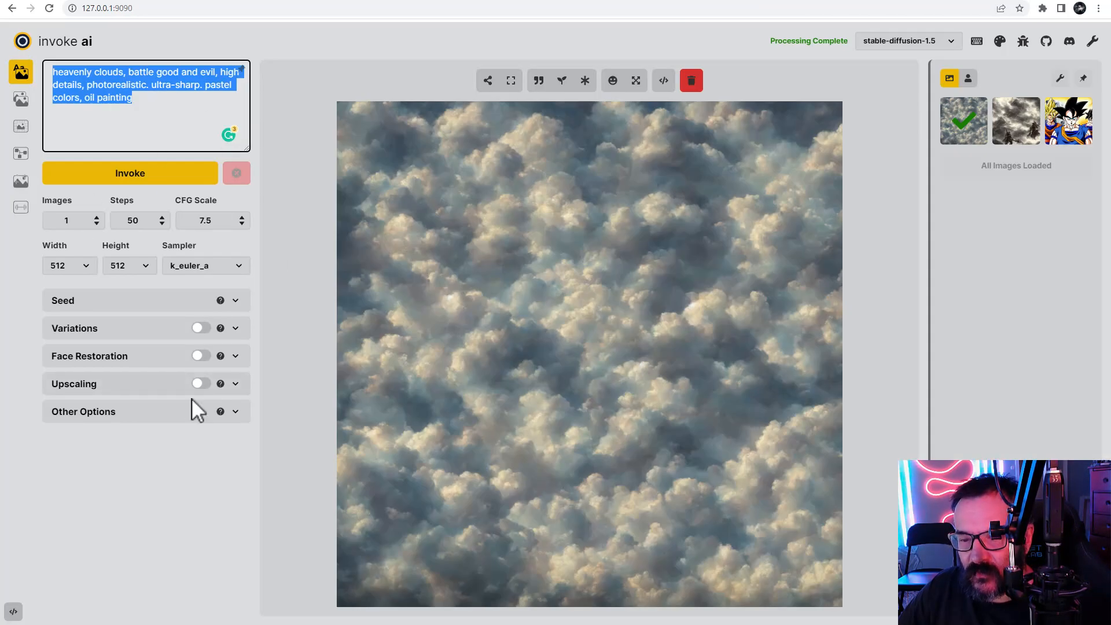
pyautogui.click(157, 174)
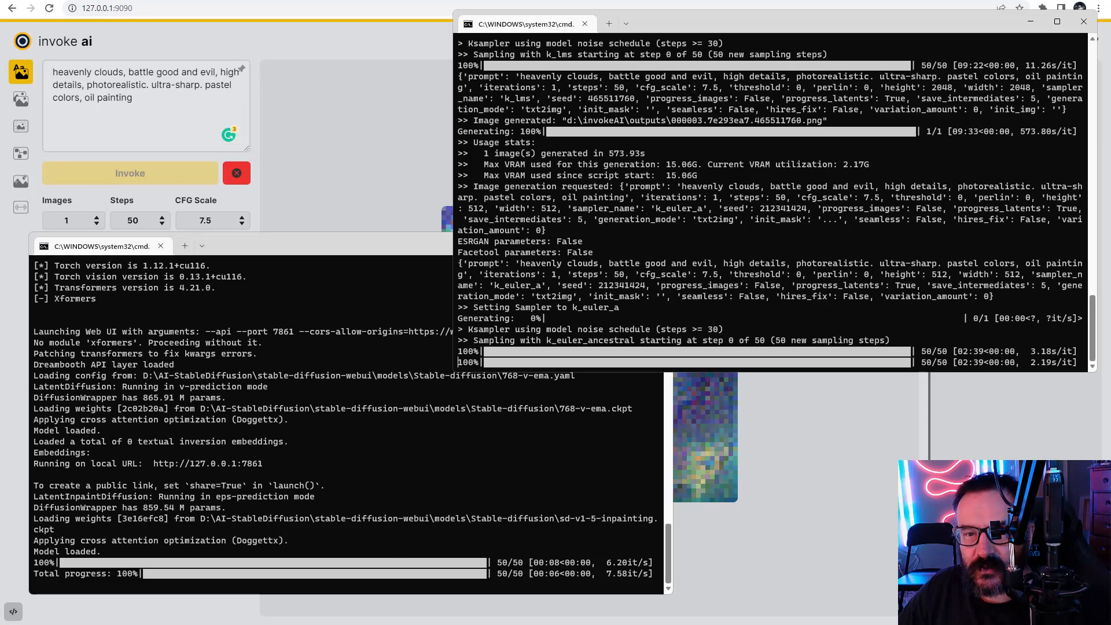
pyautogui.click(341, 57)
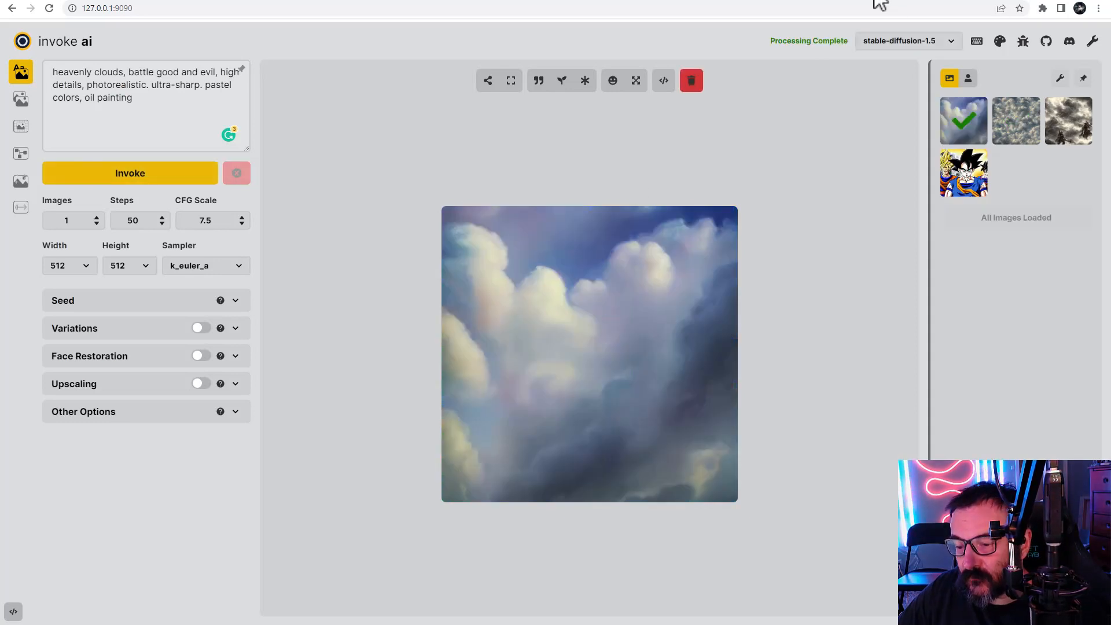
pyautogui.click(875, 1)
pyautogui.click(781, 2)
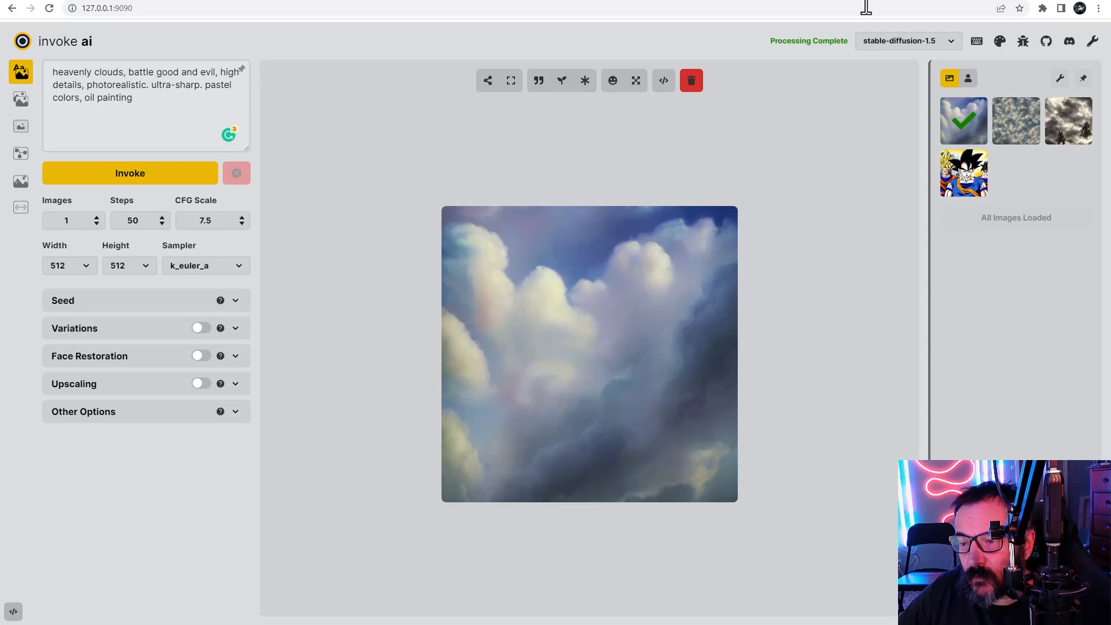
# Look through InvokeAI's Image To Image, canvas, Nodes, Post Processing and Training workspaces, and return to Text To Image.
pyautogui.click(18, 104)
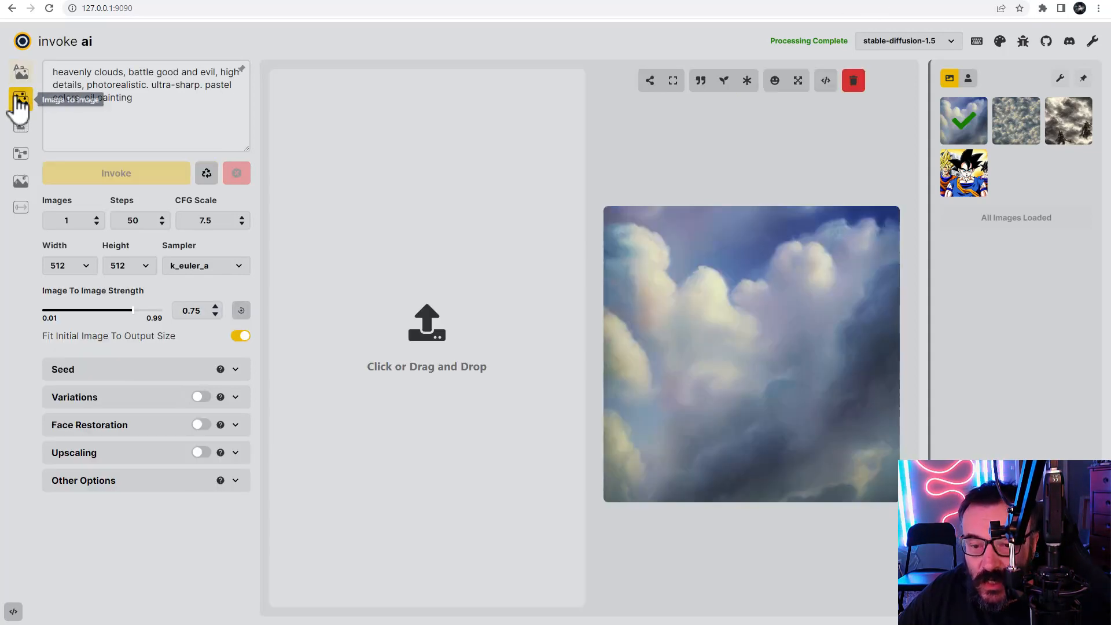
pyautogui.click(20, 126)
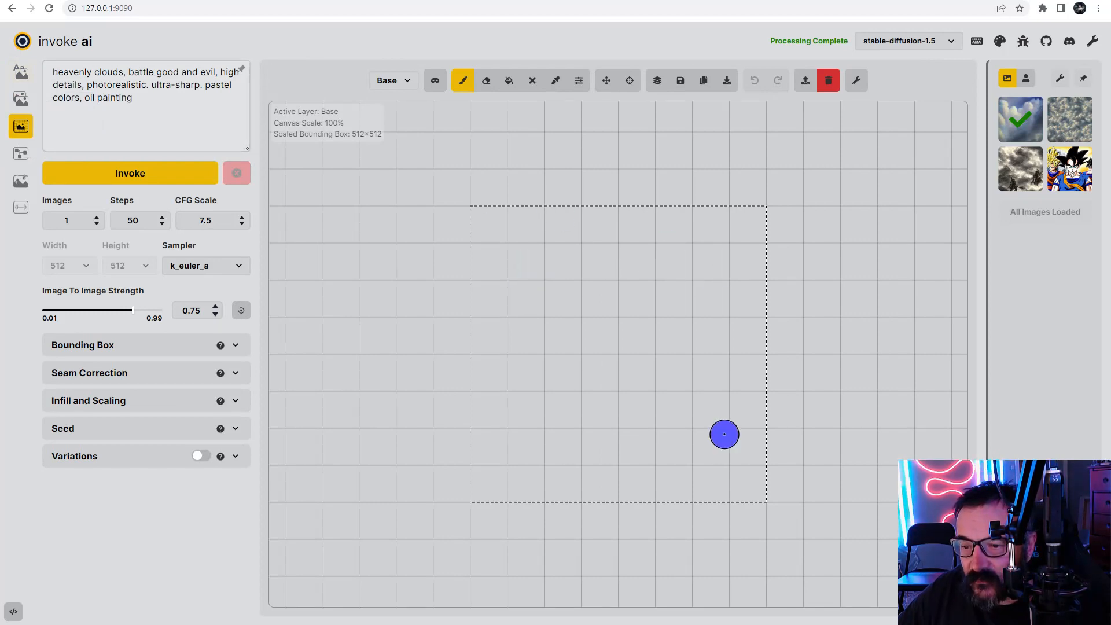
pyautogui.click(22, 155)
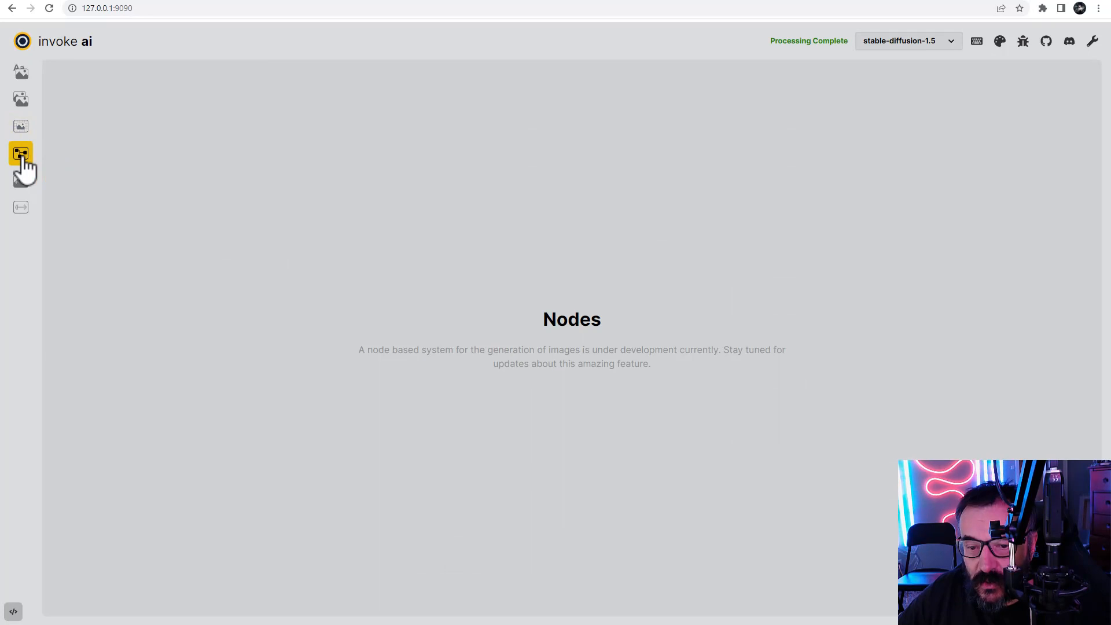
pyautogui.click(26, 186)
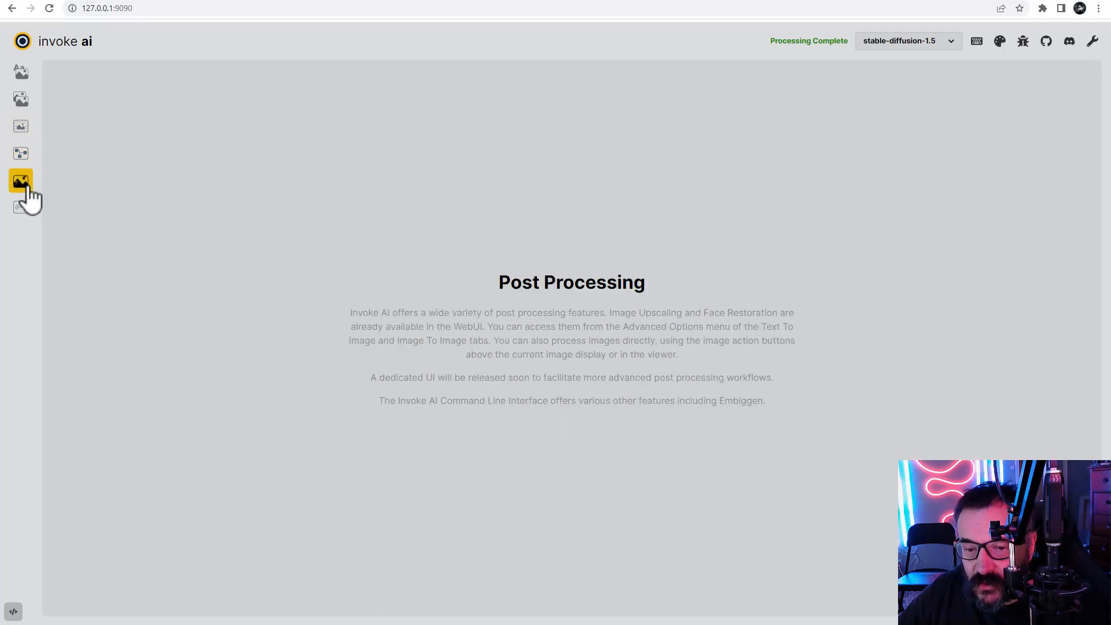
pyautogui.click(25, 208)
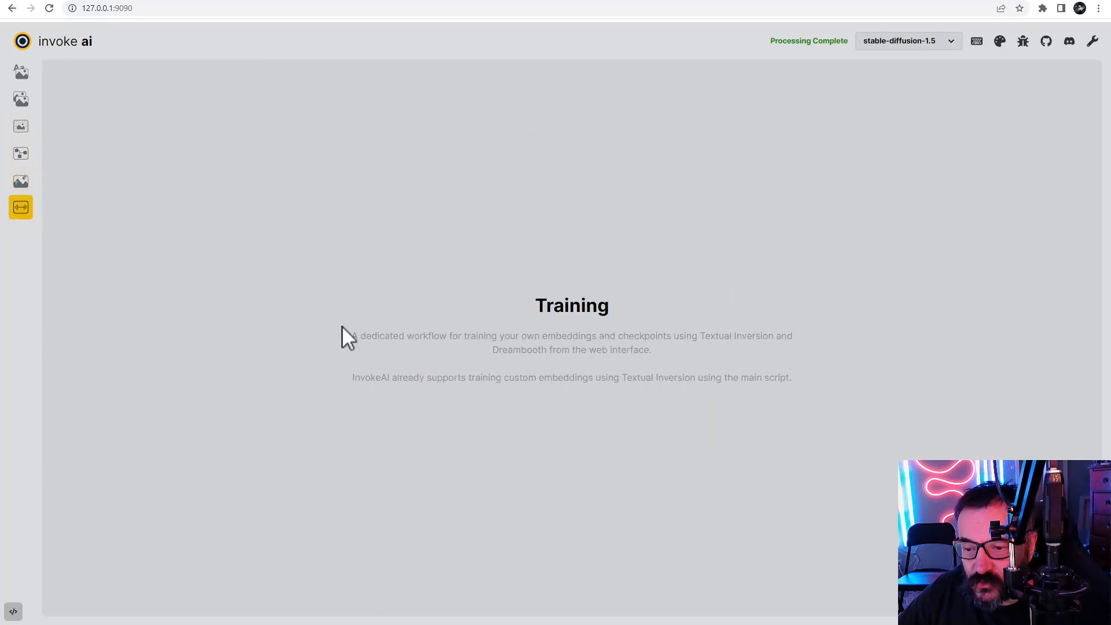
pyautogui.moveTo(646, 356); pyautogui.dragTo(362, 326)
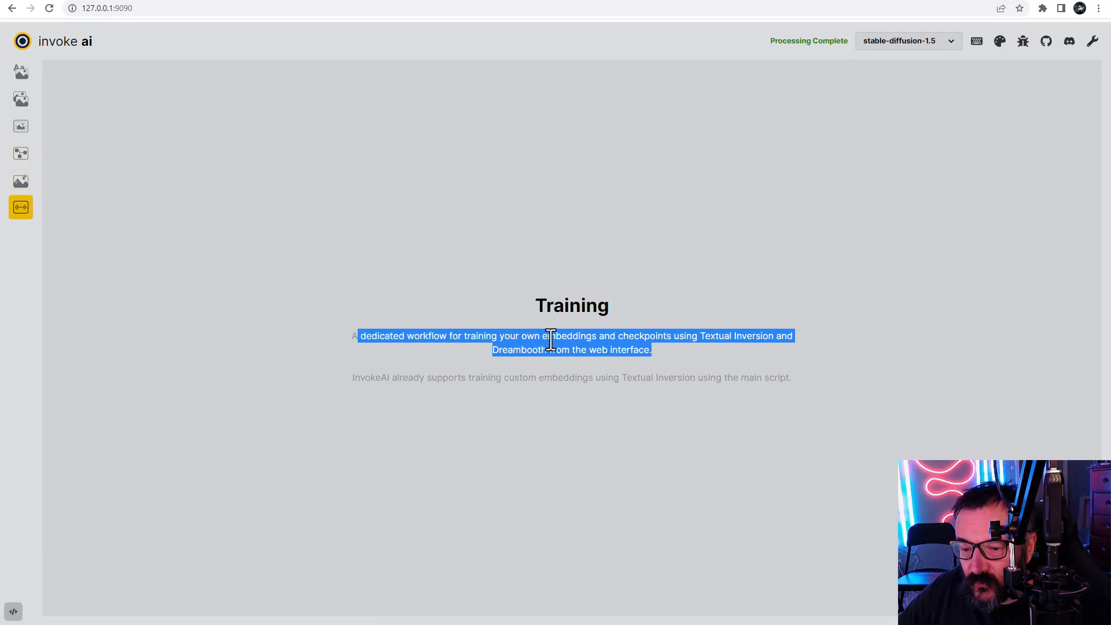
pyautogui.click(453, 376)
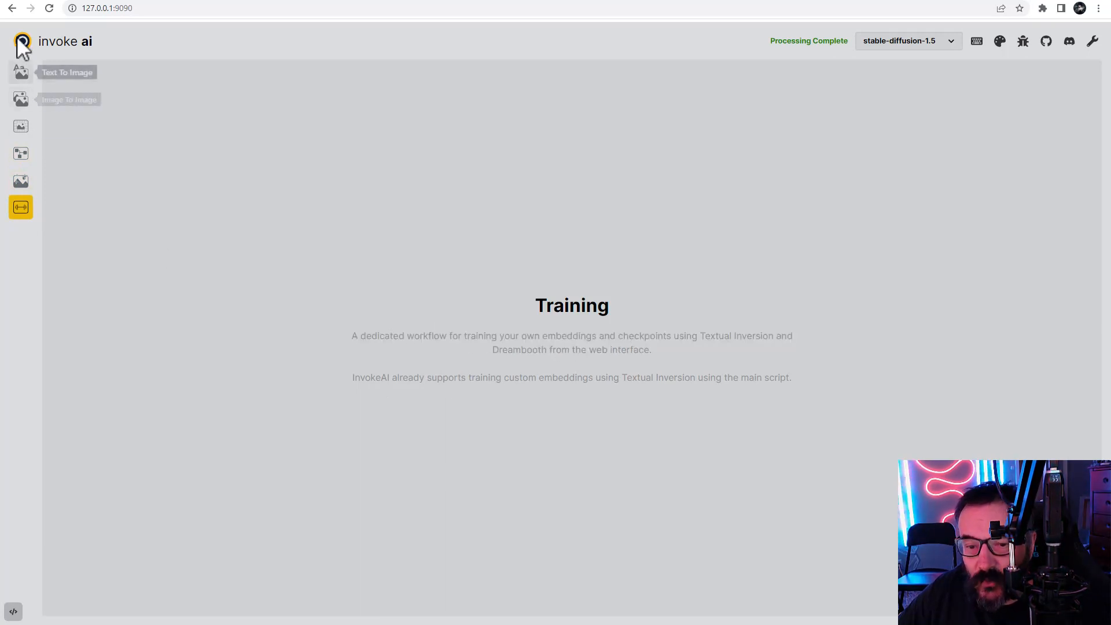
pyautogui.click(21, 72)
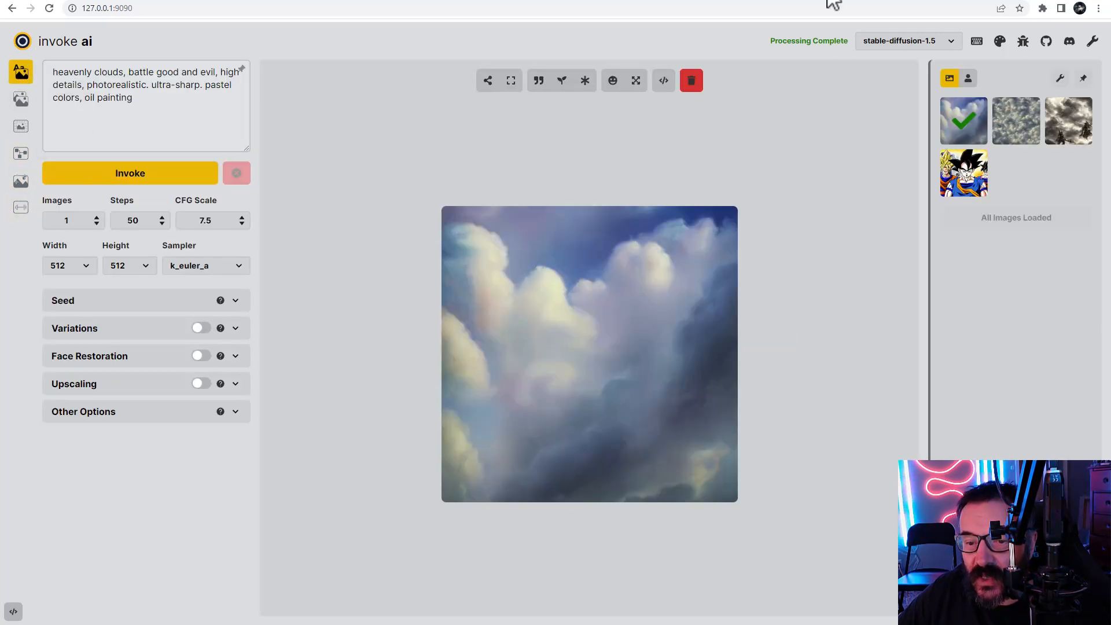
# Switch to the Stable Diffusion web UI and look at its img2img and Dreambooth pages for comparison with InvokeAI's workspaces.
pyautogui.click(896, 1)
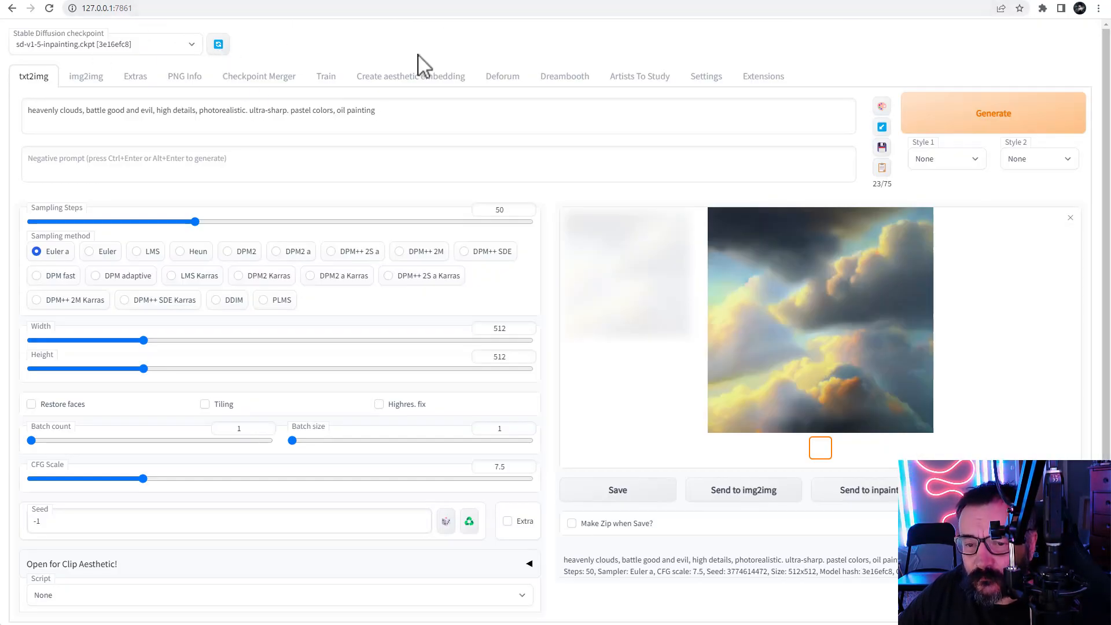
pyautogui.click(96, 84)
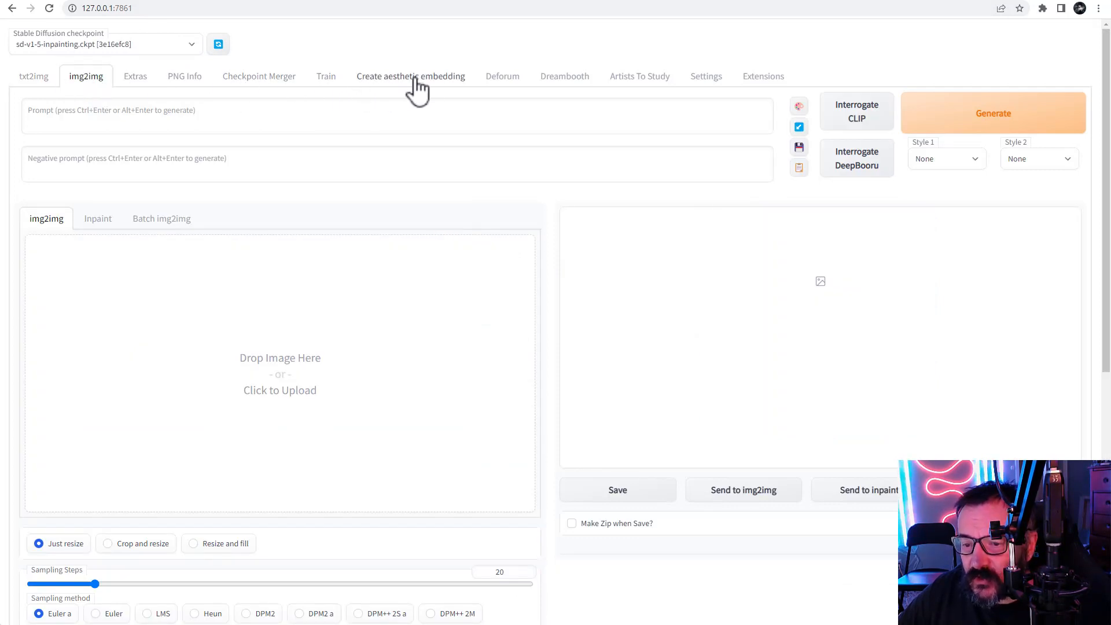
pyautogui.click(552, 80)
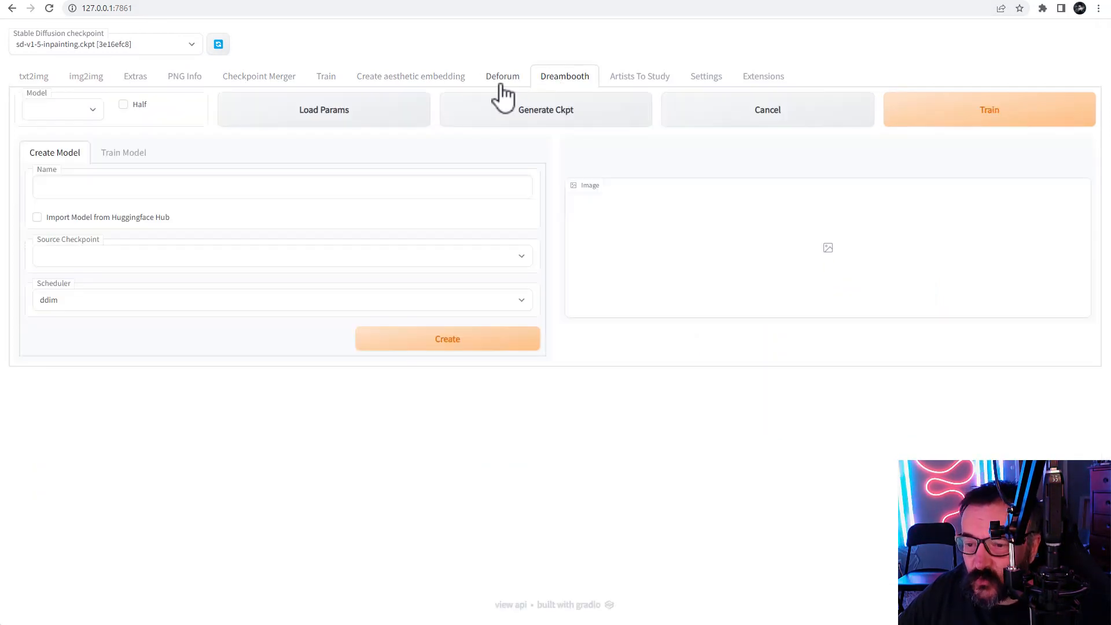
# Look through the Deforum extension's run, sampling and batch settings, and switch back to InvokeAI.
pyautogui.click(502, 81)
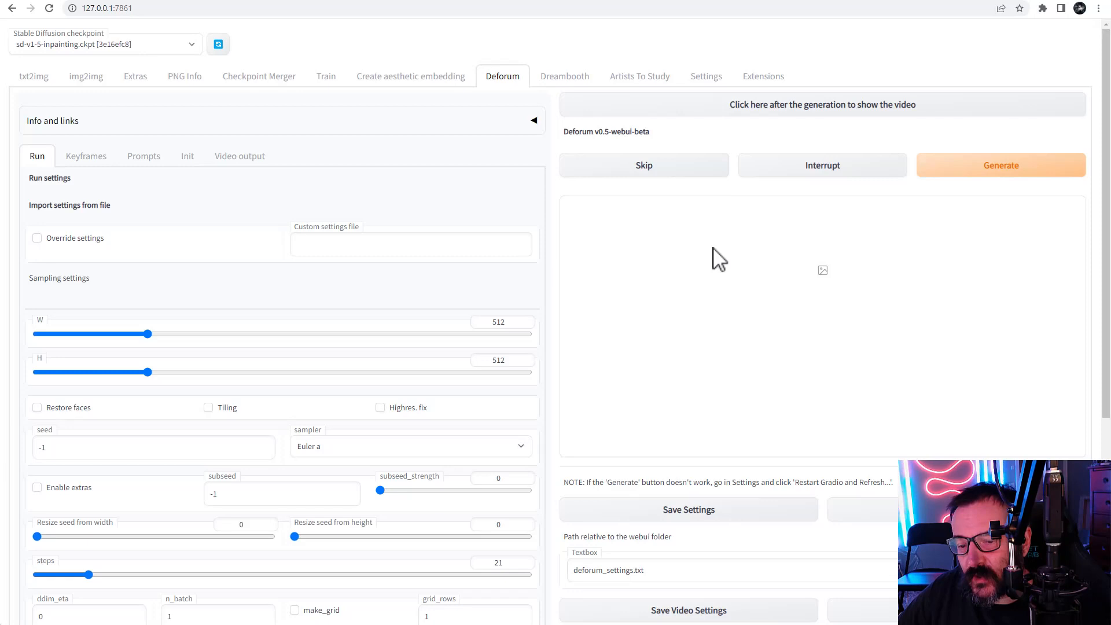
pyautogui.scroll(-1, 550, 313)
pyautogui.scroll(-1, 549, 313)
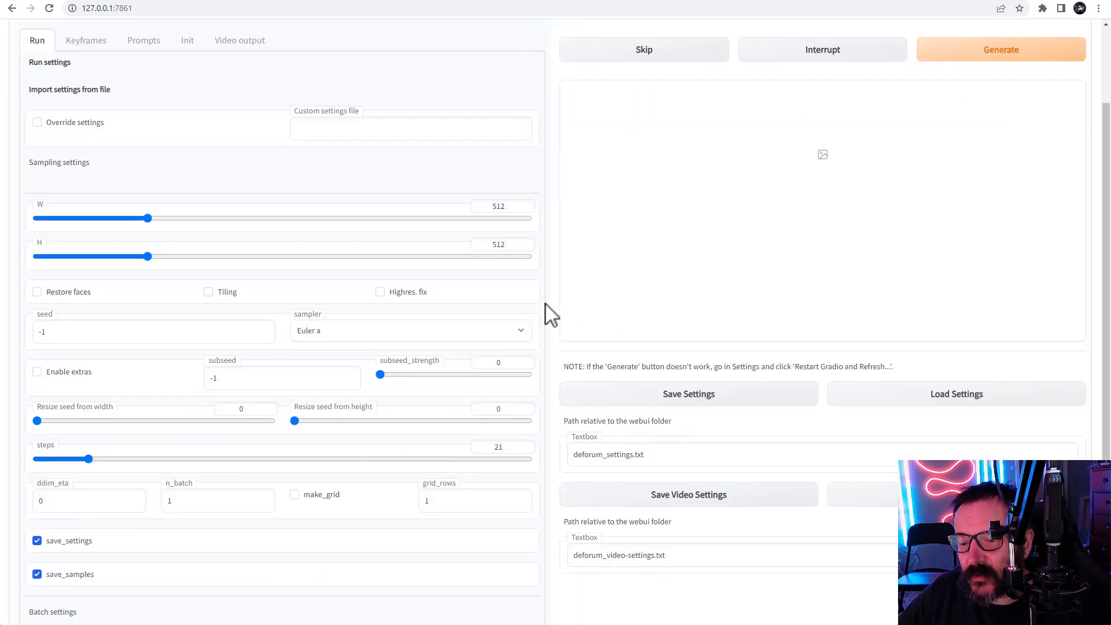
pyautogui.scroll(-2, 549, 313)
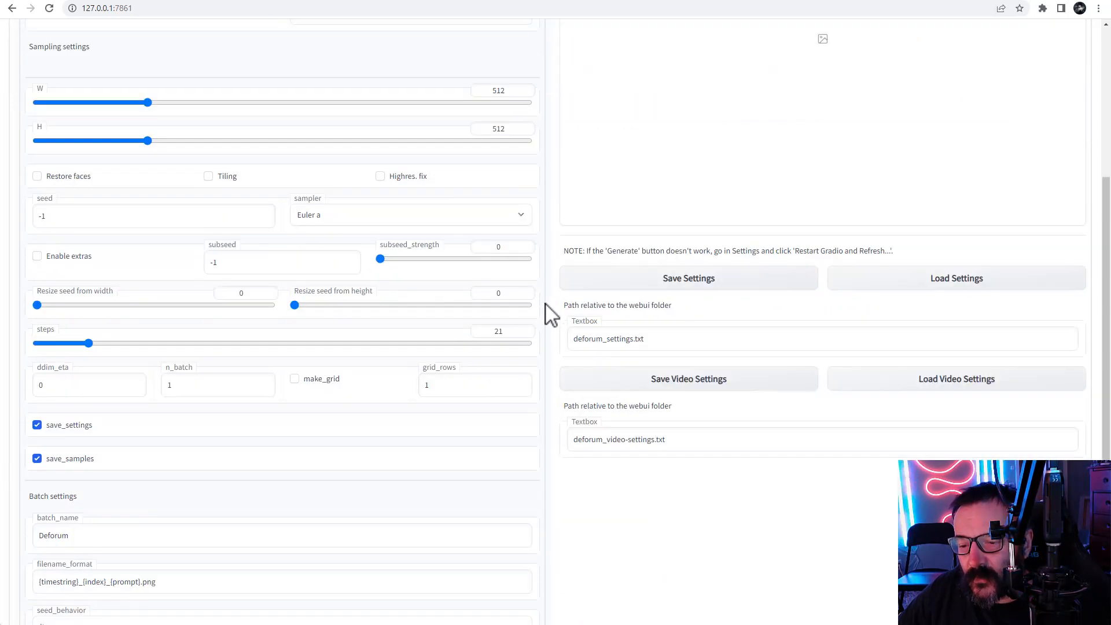
pyautogui.scroll(4, 549, 313)
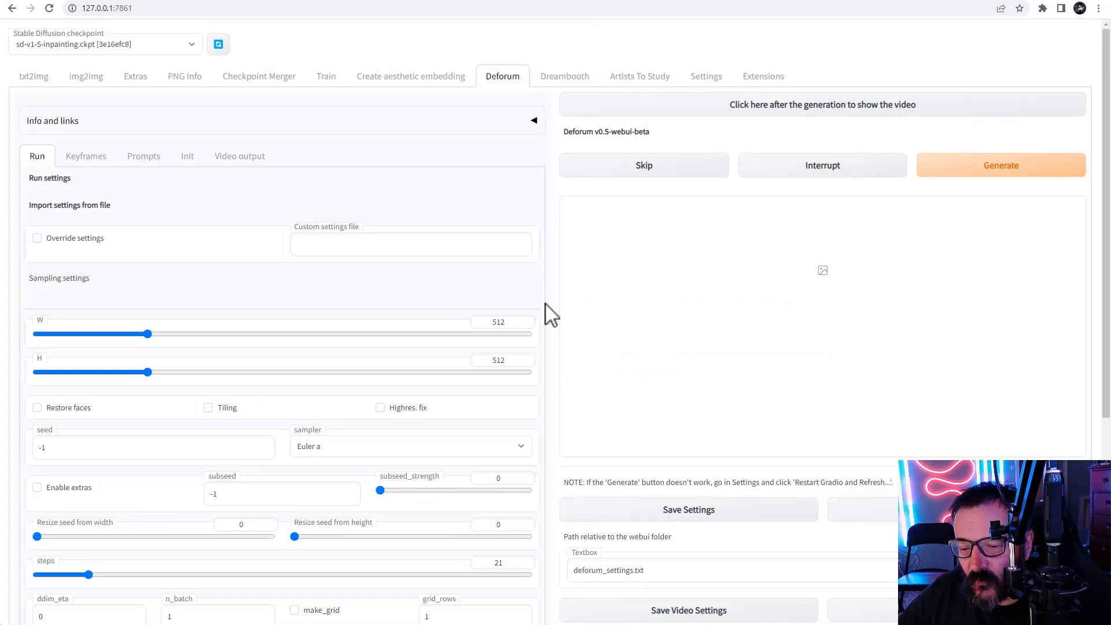
pyautogui.click(782, 1)
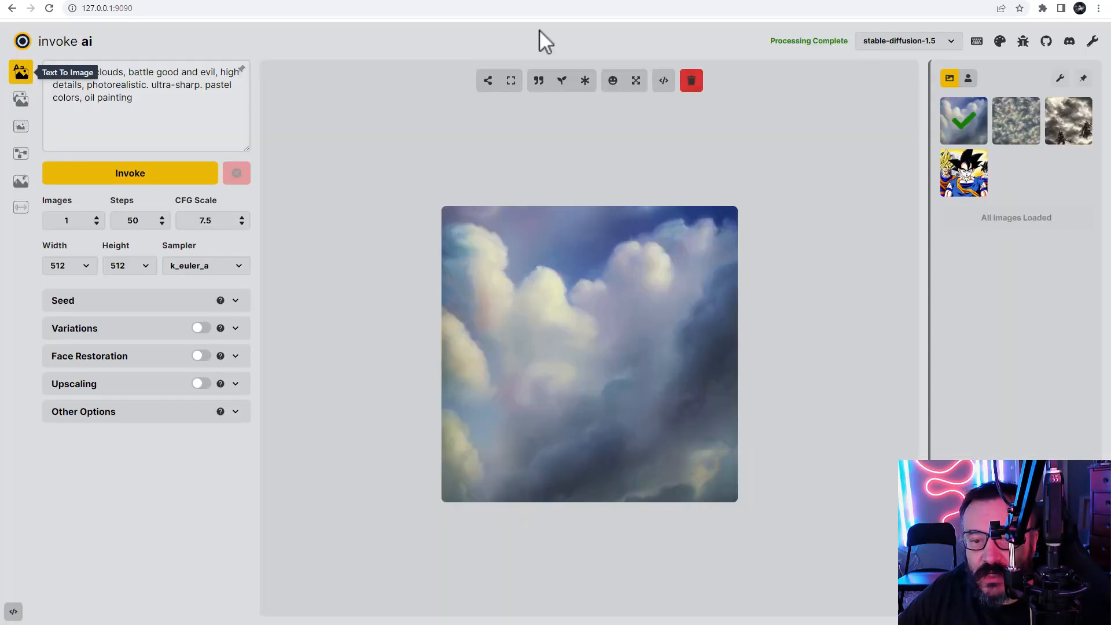